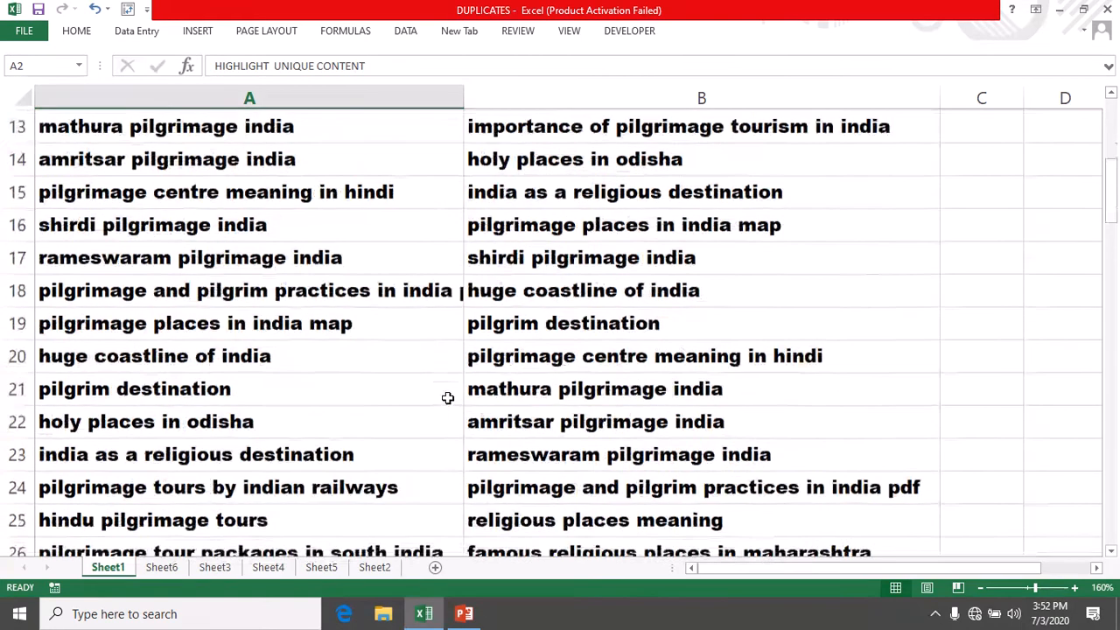
- Look through the entries of the two lists in columns A and B on Sheet1
{"action": "scroll", "coordinate": [447, 398], "scroll_direction": "down", "scroll_amount": 4}
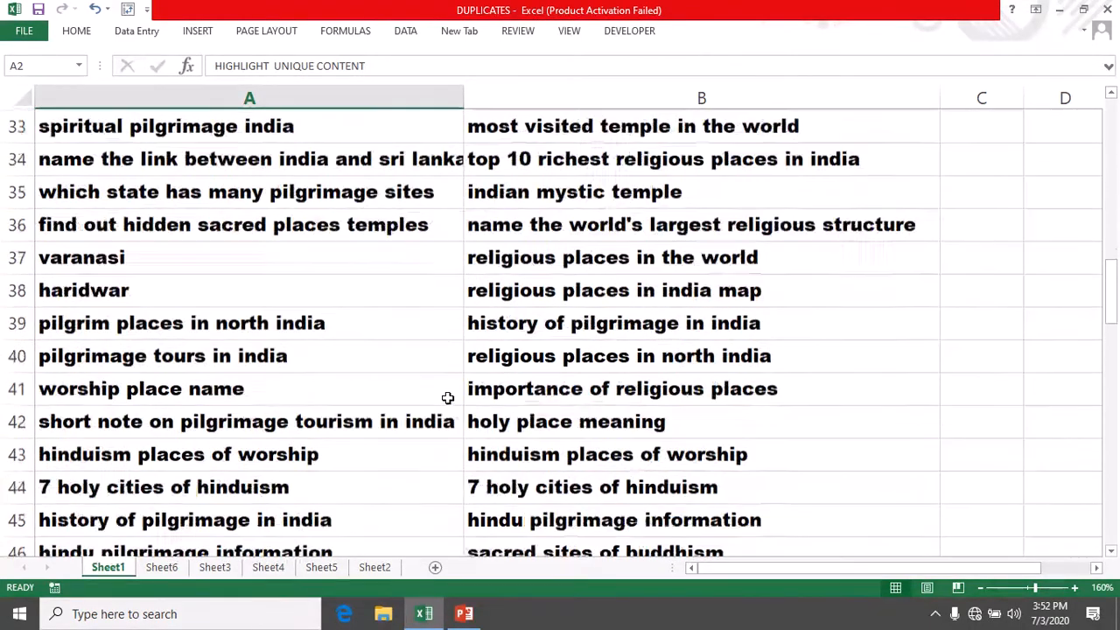
{"action": "scroll", "coordinate": [447, 398], "scroll_direction": "up", "scroll_amount": 12}
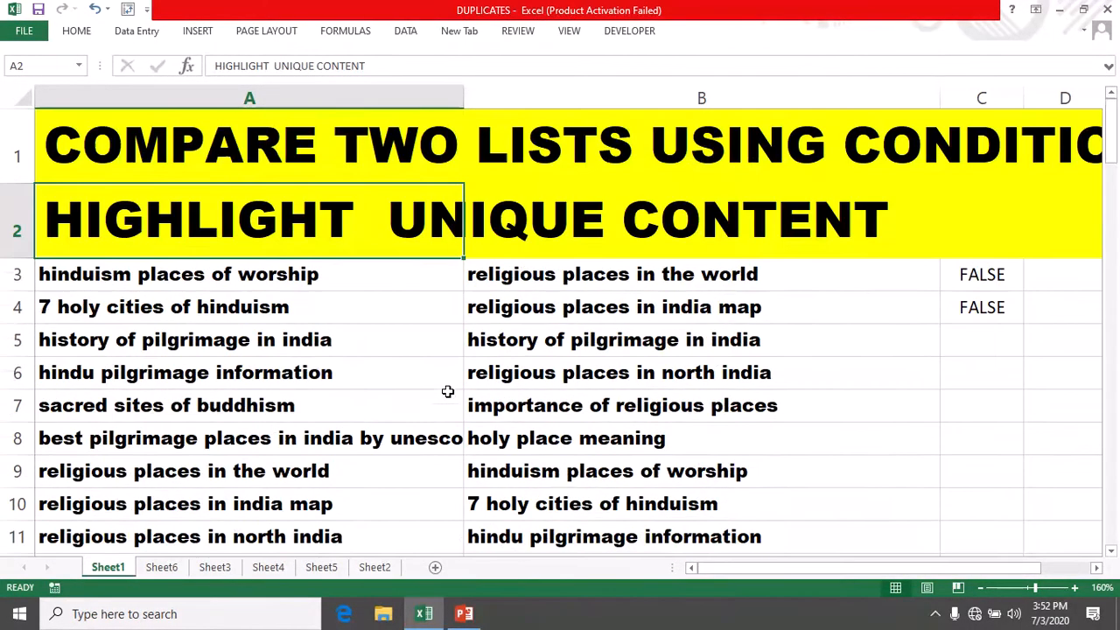
{"action": "left_click", "coordinate": [106, 269]}
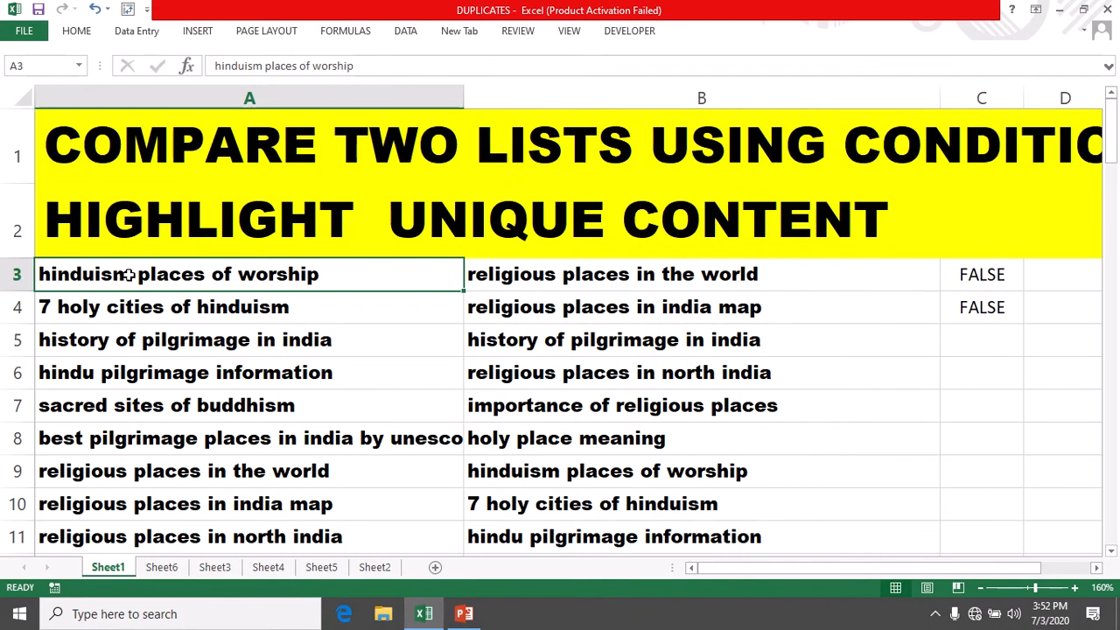
{"action": "left_click_drag", "start_coordinate": [477, 278], "coordinate": [527, 220]}
{"action": "scroll", "coordinate": [547, 341], "scroll_direction": "up", "scroll_amount": 6}
{"action": "scroll", "coordinate": [551, 357], "scroll_direction": "up", "scroll_amount": 18}
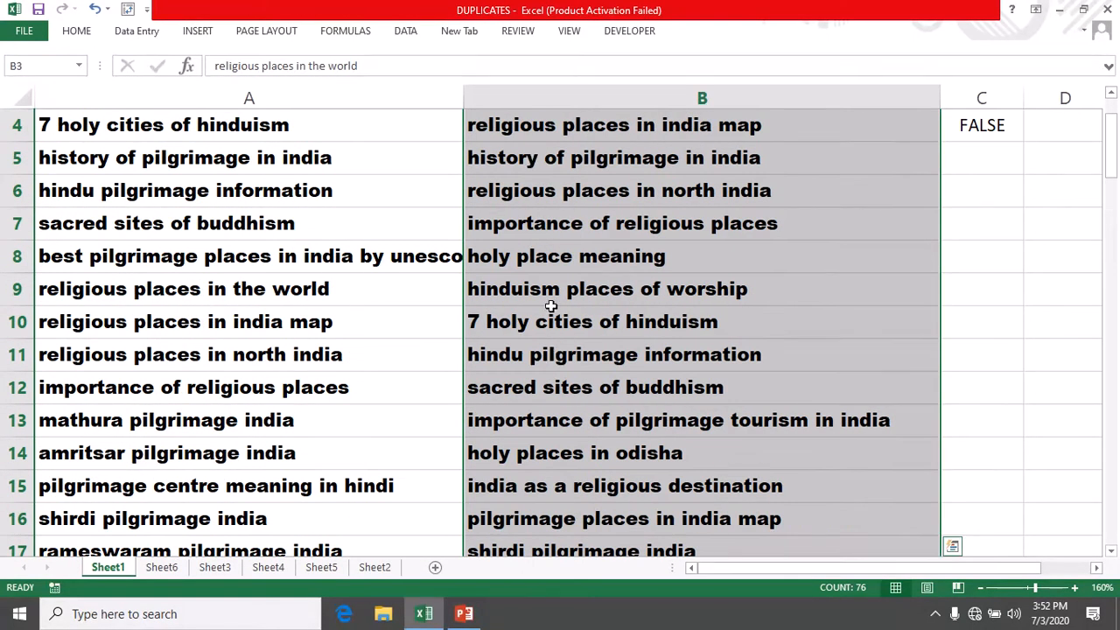
{"action": "left_click", "coordinate": [527, 152]}
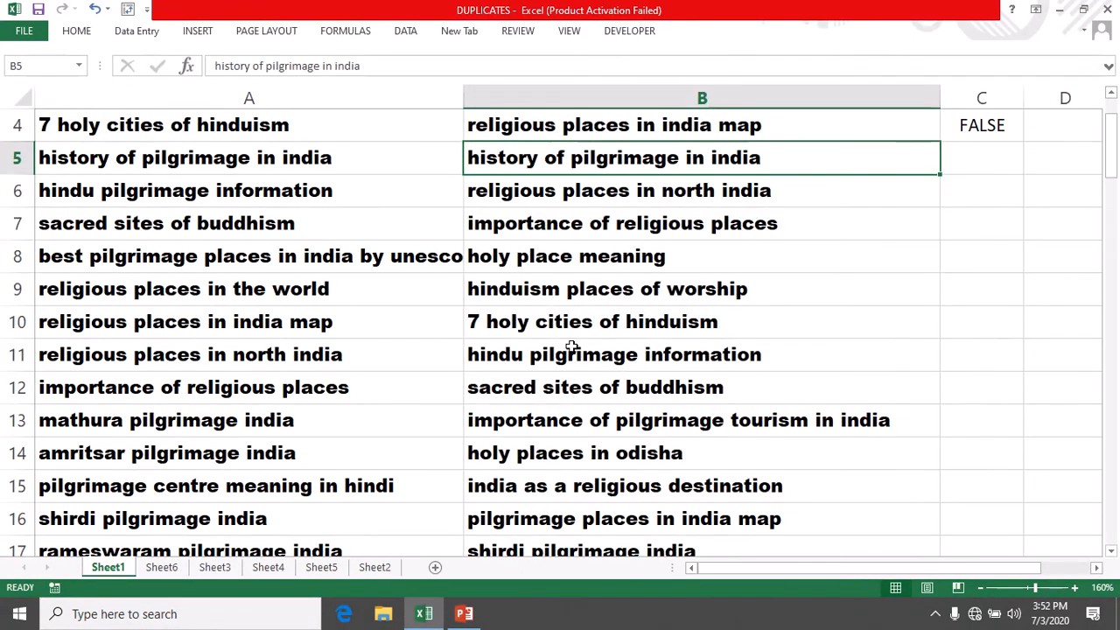
{"action": "scroll", "coordinate": [572, 347], "scroll_direction": "up", "scroll_amount": 1}
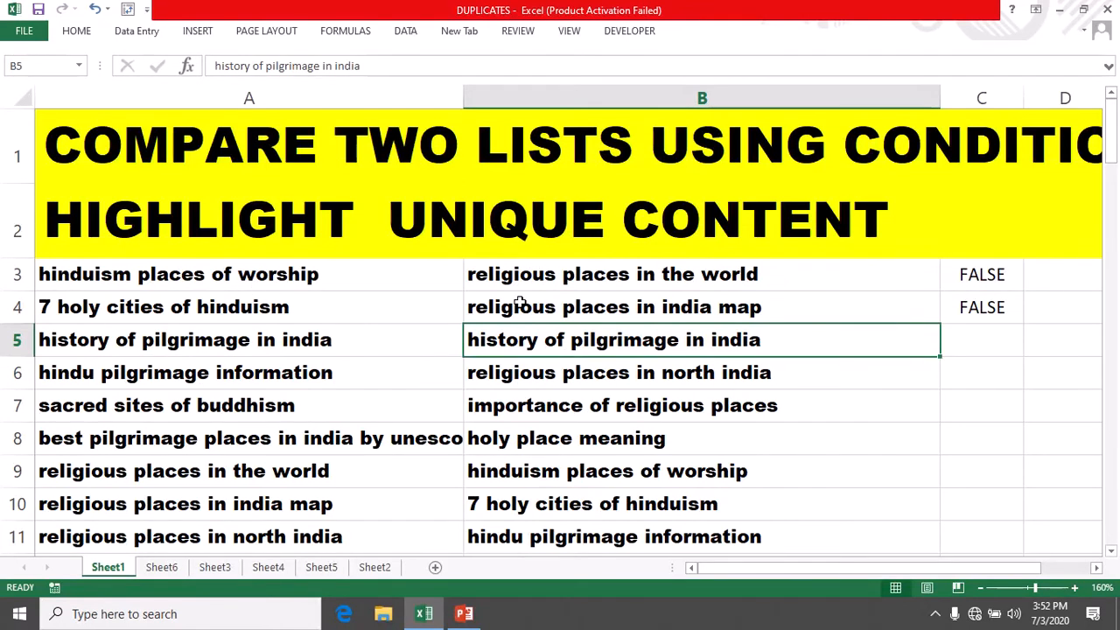
{"action": "left_click_drag", "start_coordinate": [520, 274], "coordinate": [540, 460]}
{"action": "left_click_drag", "start_coordinate": [126, 280], "coordinate": [163, 530]}
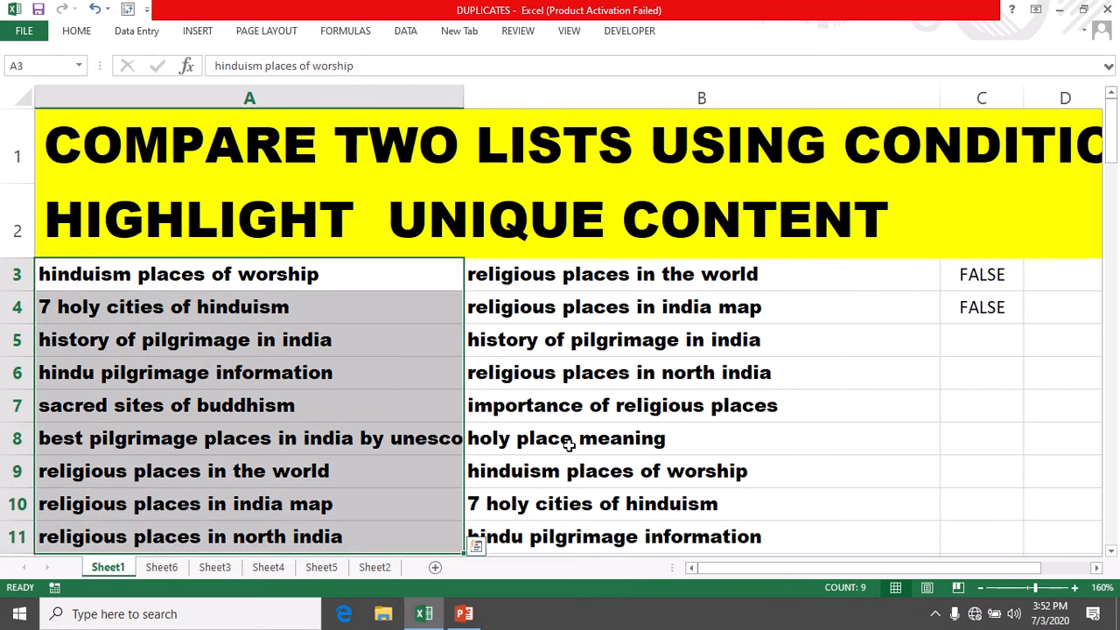
{"action": "left_click", "coordinate": [632, 315]}
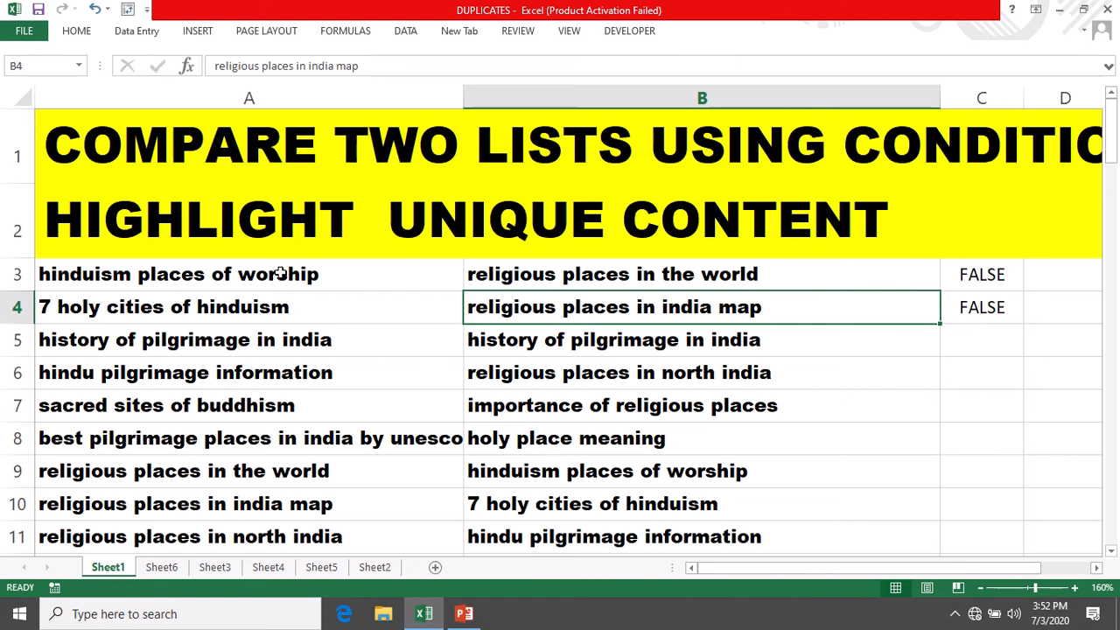
- Select the whole first list in column A, cells A3 to A89
{"action": "left_click_drag", "start_coordinate": [271, 275], "coordinate": [300, 508]}
{"action": "scroll", "coordinate": [512, 400], "scroll_direction": "up", "scroll_amount": 20}
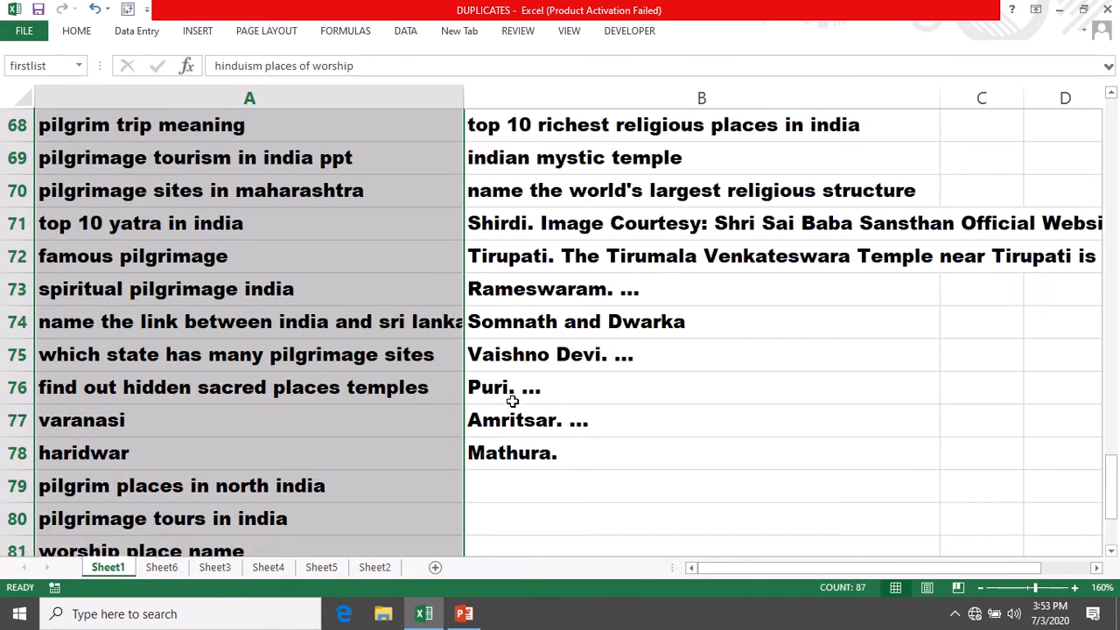
{"action": "scroll", "coordinate": [512, 400], "scroll_direction": "up", "scroll_amount": 2}
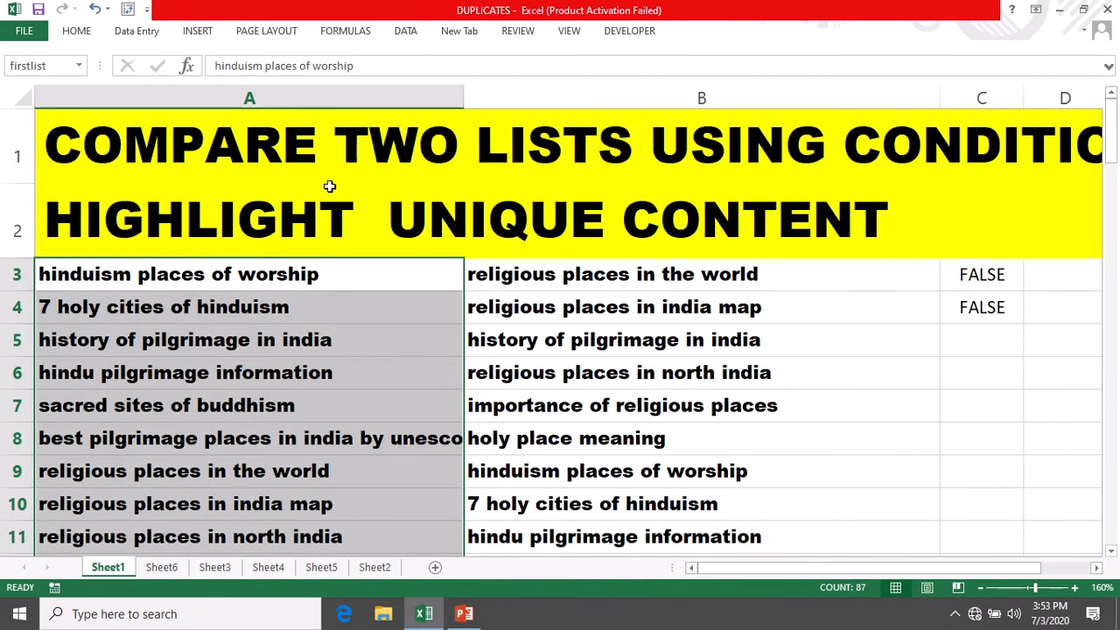
- Try to define the name FIRSTLIST for the selected column A range, with Sheet1 as its scope
{"action": "left_click", "coordinate": [345, 30]}
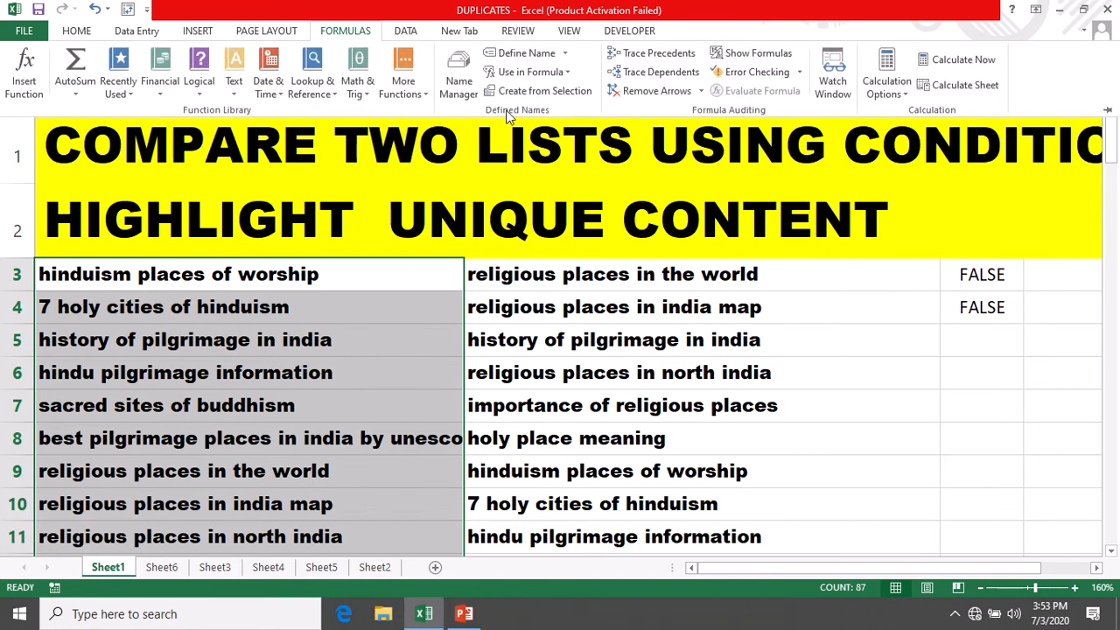
{"action": "left_click", "coordinate": [528, 53]}
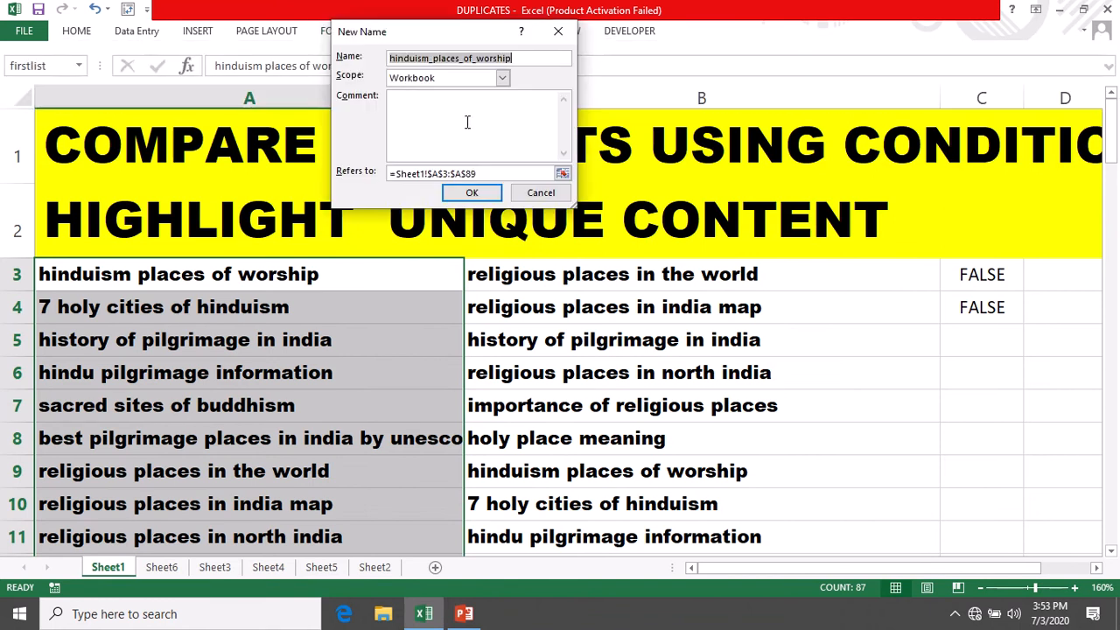
{"action": "key", "text": "BackSpace"}
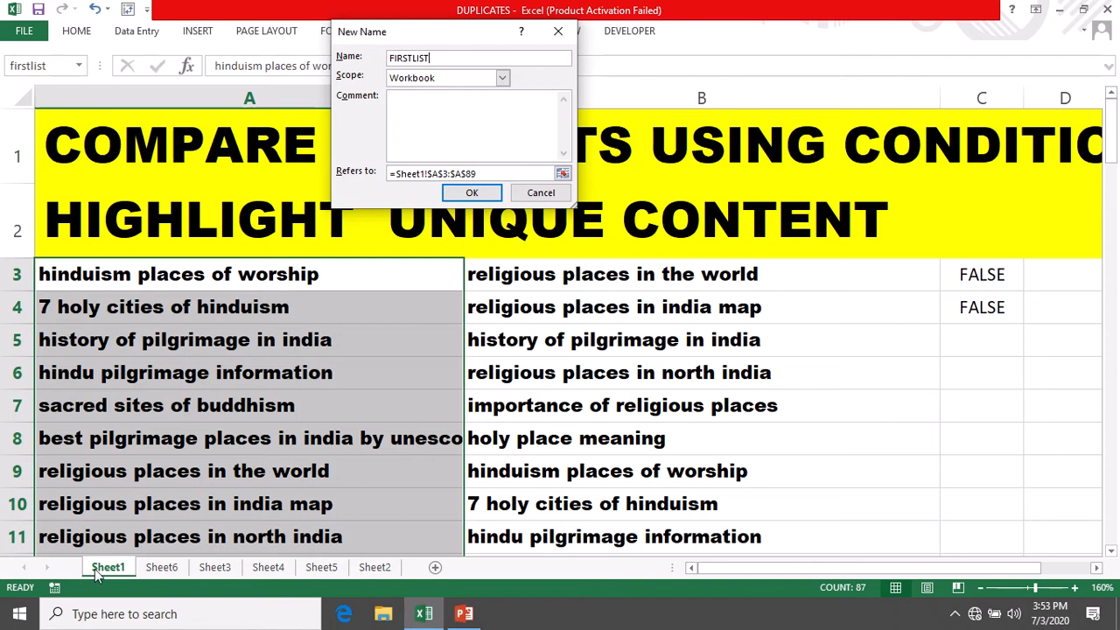
{"action": "left_click", "coordinate": [502, 77]}
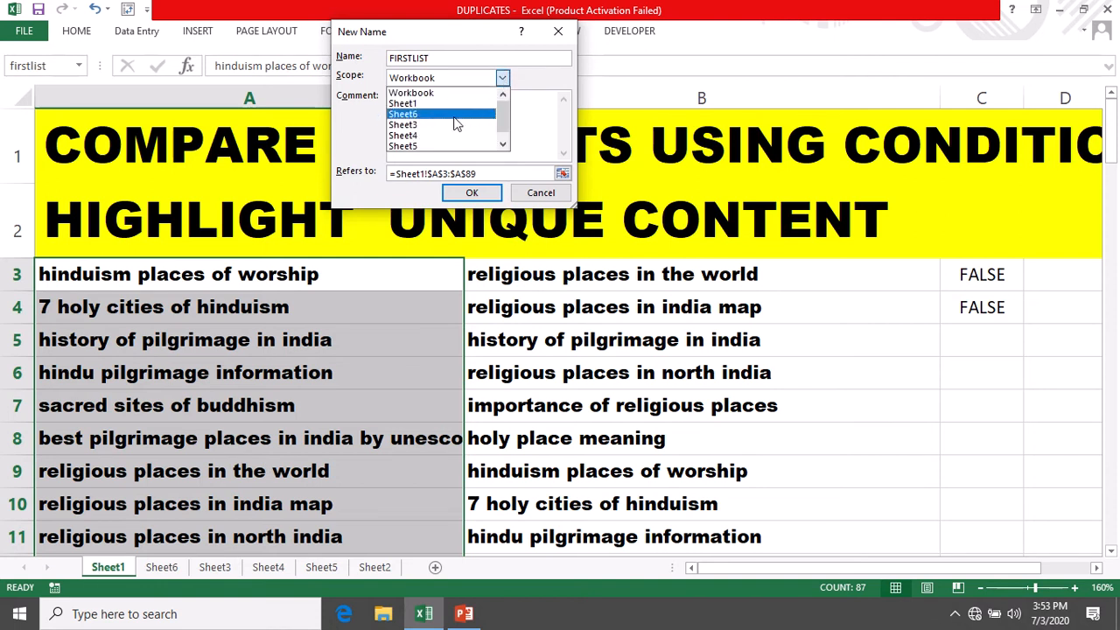
{"action": "left_click", "coordinate": [412, 103]}
{"action": "left_click", "coordinate": [472, 192]}
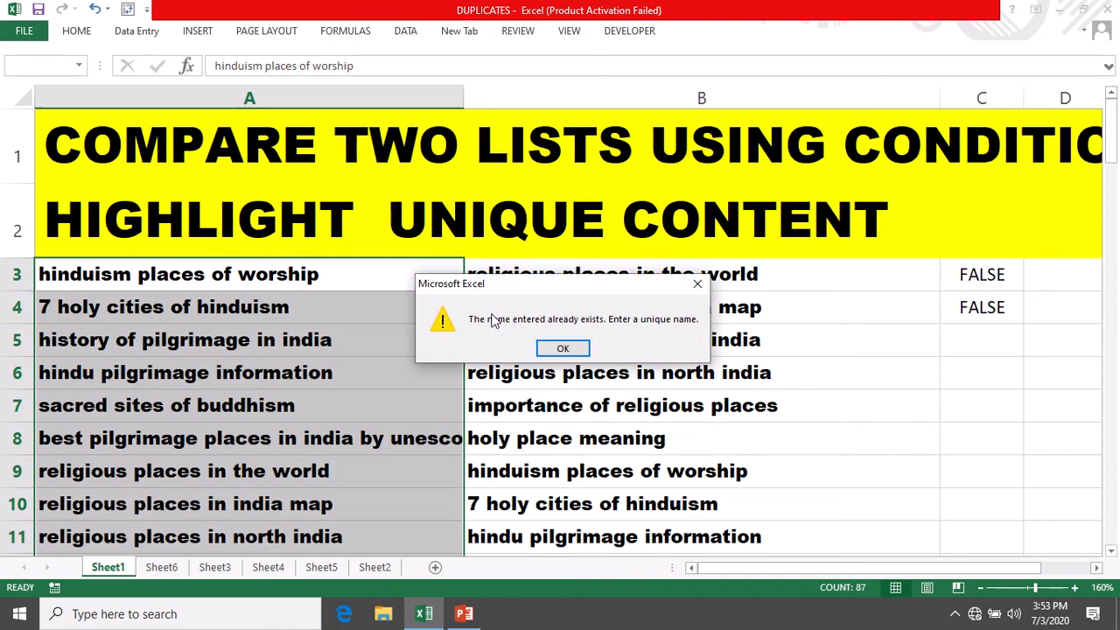
{"action": "left_click", "coordinate": [573, 346]}
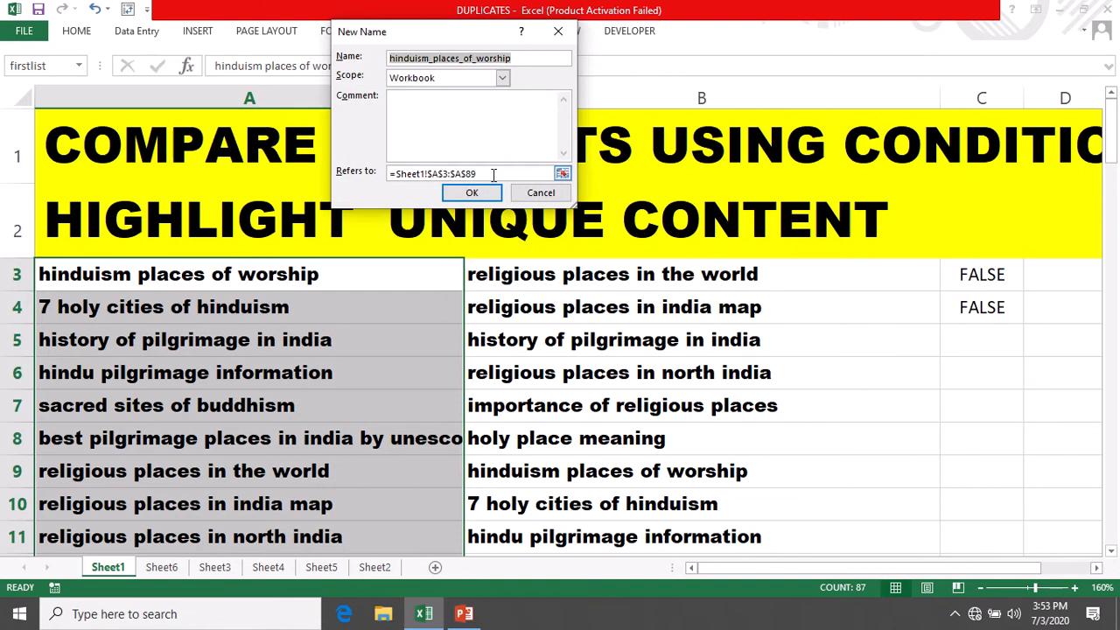
- Define the name firstlist_1 for the selected range A3:A89, with Sheet1 as its scope
{"action": "key", "text": "BackSpace"}
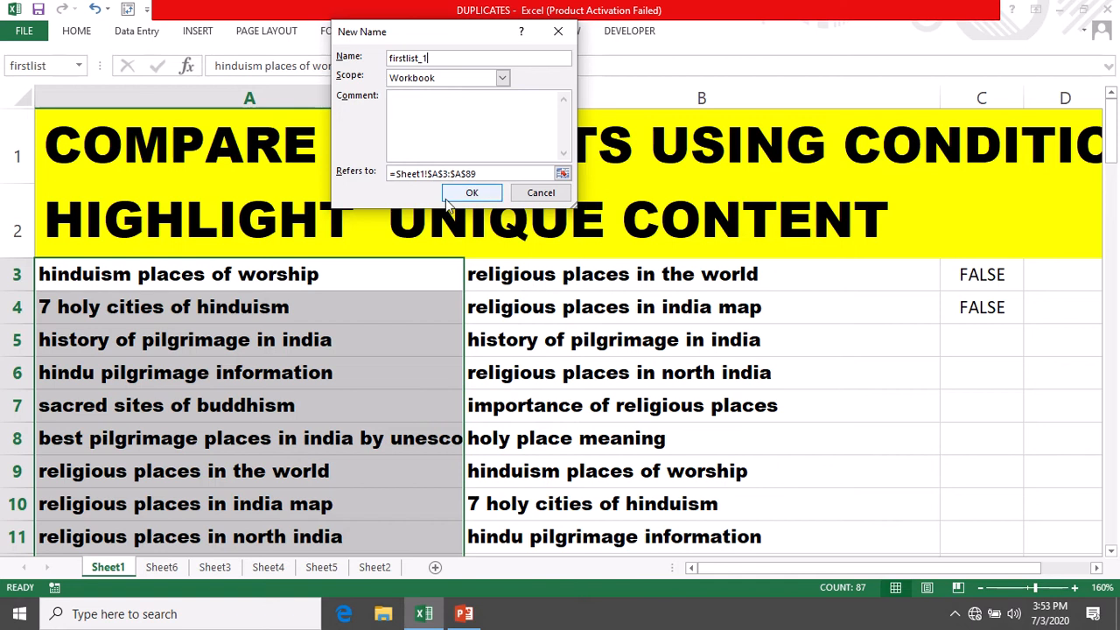
{"action": "left_click", "coordinate": [502, 78]}
{"action": "left_click", "coordinate": [421, 104]}
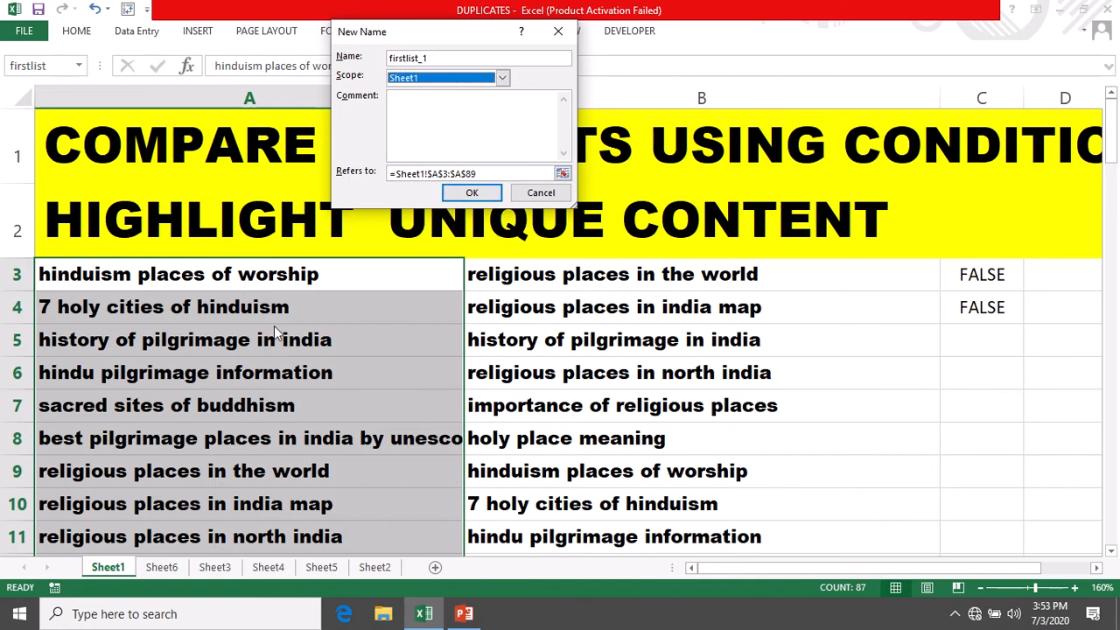
{"action": "left_click", "coordinate": [472, 192]}
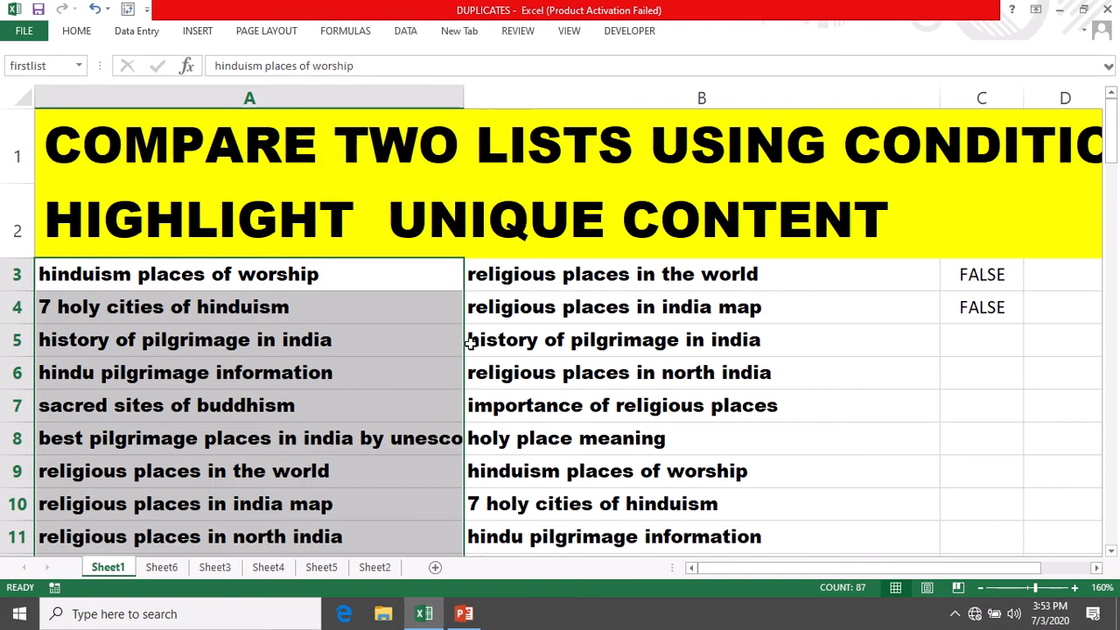
- Define the name secondlist_2 for the second list in B3:B78, with Sheet1 as its scope
{"action": "left_click", "coordinate": [510, 277]}
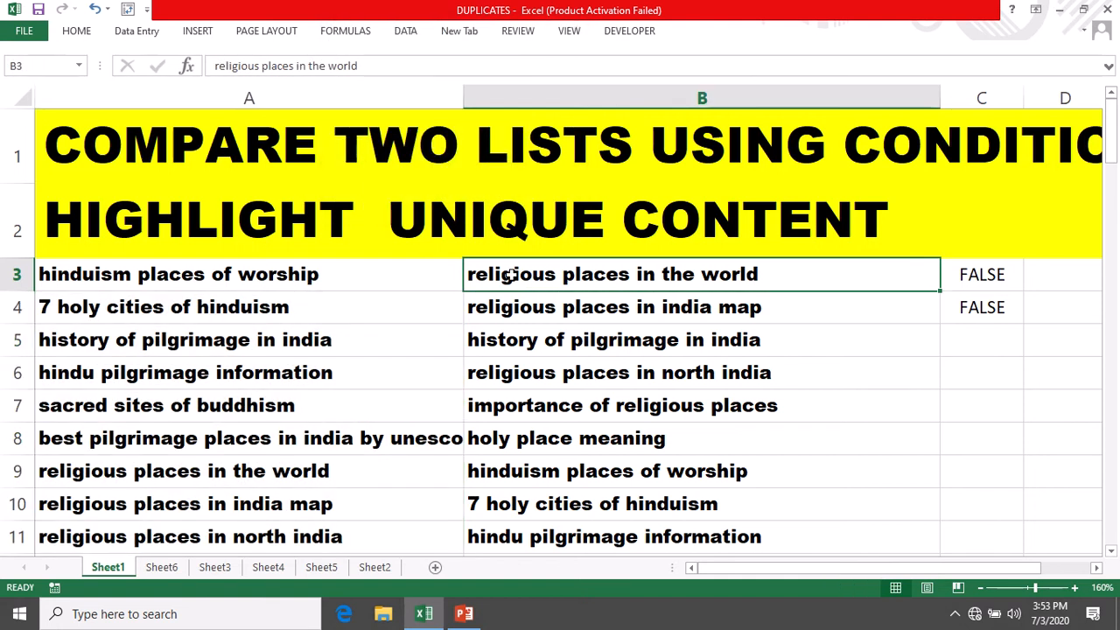
{"action": "key", "text": "ctrl+shift+Down"}
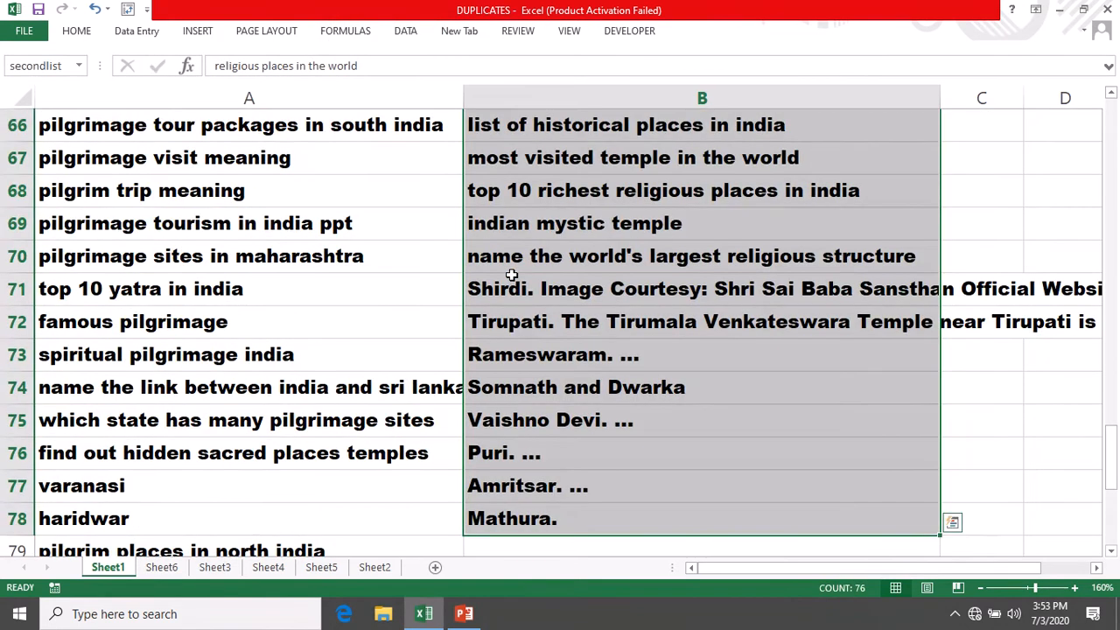
{"action": "left_click", "coordinate": [346, 31]}
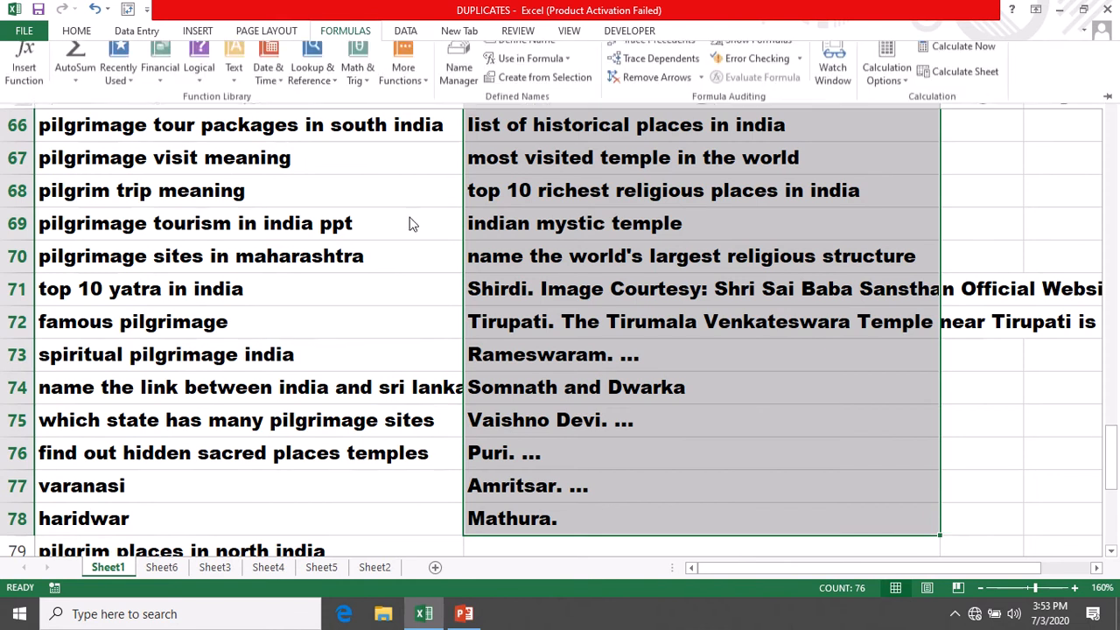
{"action": "left_click", "coordinate": [516, 53]}
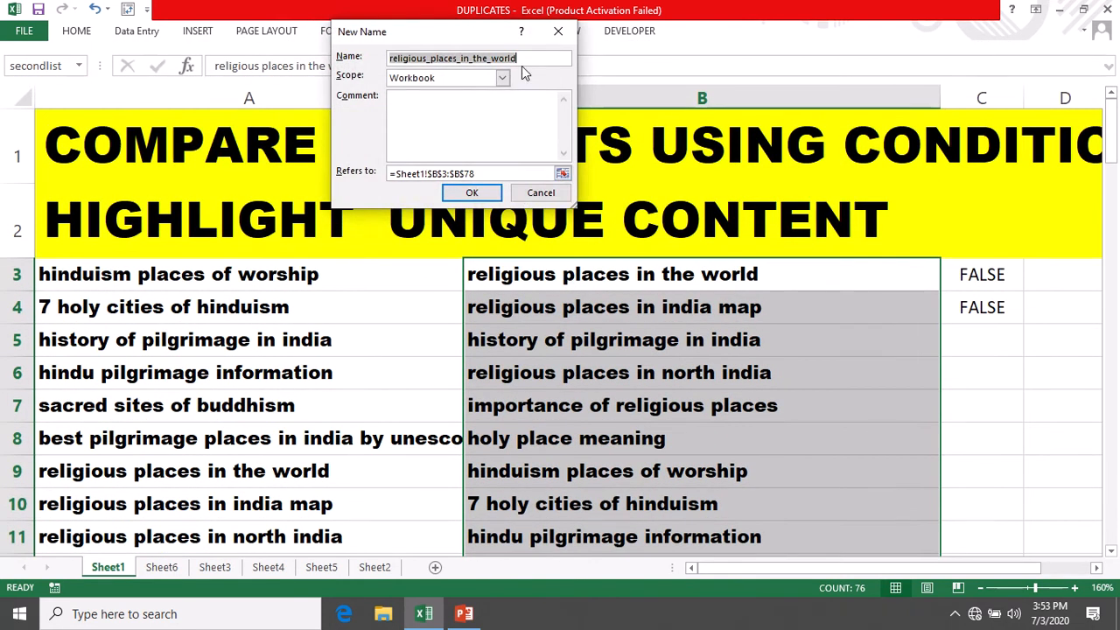
{"action": "key", "text": "BackSpace"}
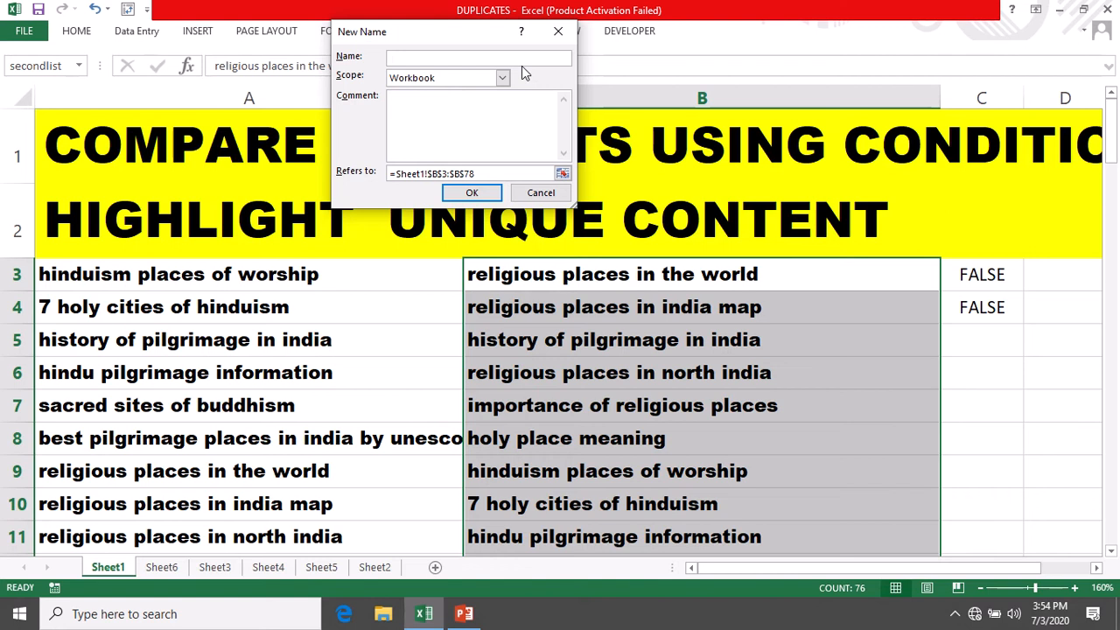
{"action": "type", "text": "secondlist_2"}
{"action": "left_click", "coordinate": [503, 79]}
{"action": "left_click", "coordinate": [412, 98]}
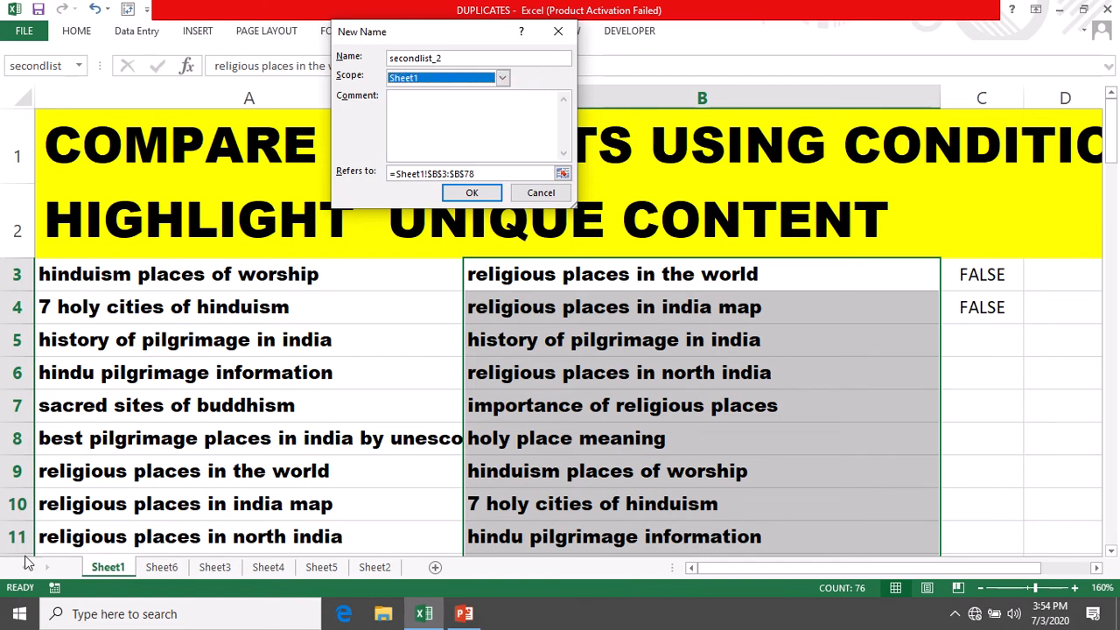
{"action": "left_click", "coordinate": [472, 192]}
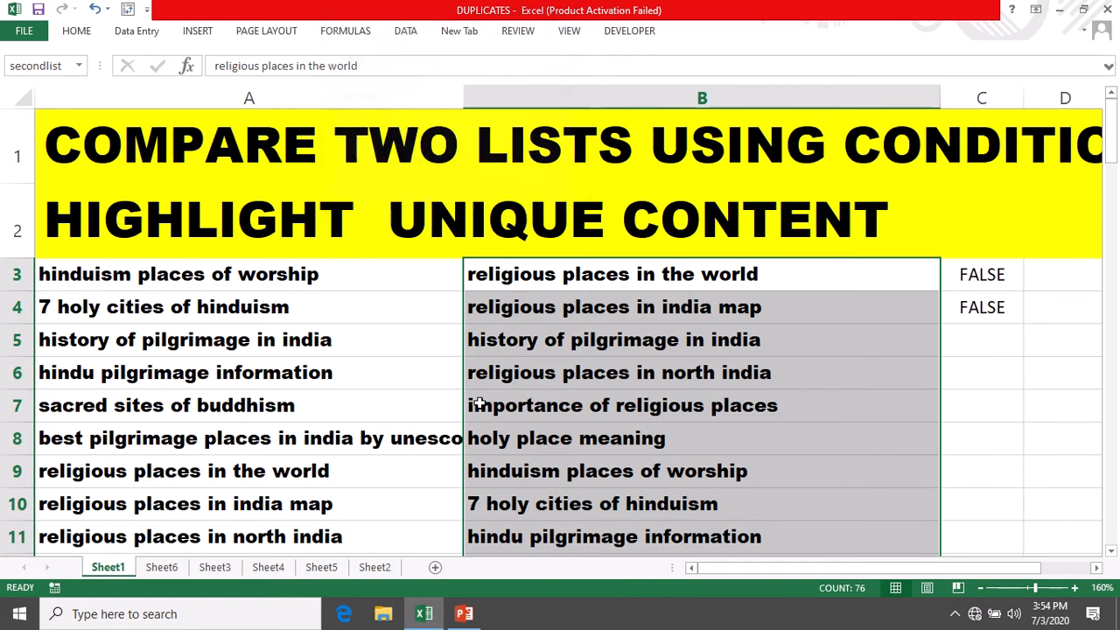
{"action": "left_click", "coordinate": [644, 383]}
{"action": "left_click_drag", "start_coordinate": [145, 275], "coordinate": [166, 360]}
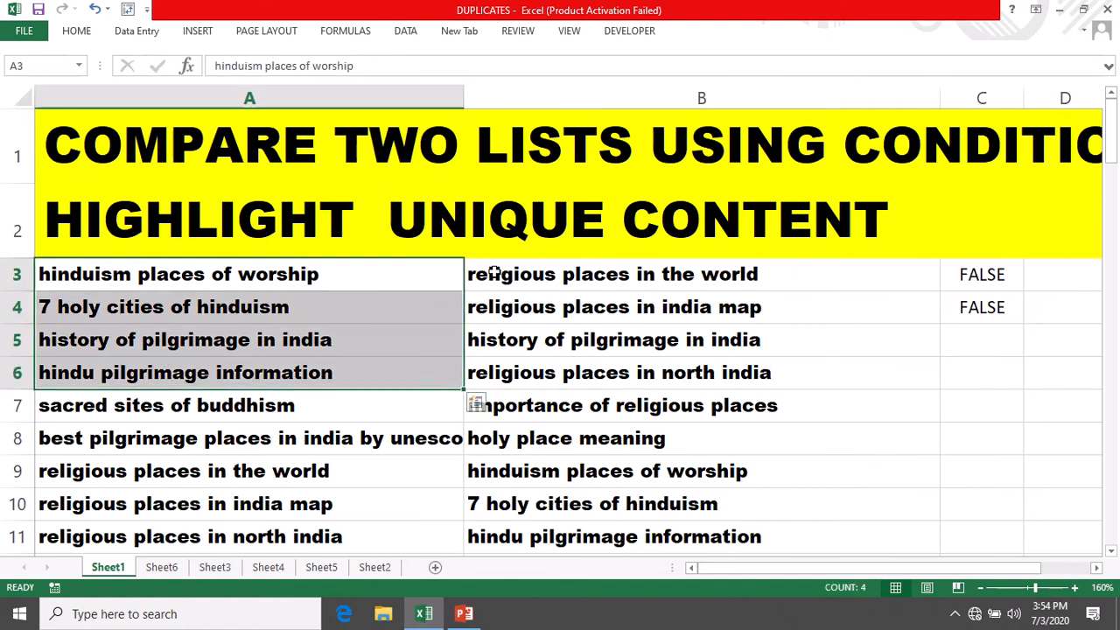
{"action": "left_click", "coordinate": [397, 284]}
{"action": "left_click", "coordinate": [595, 275]}
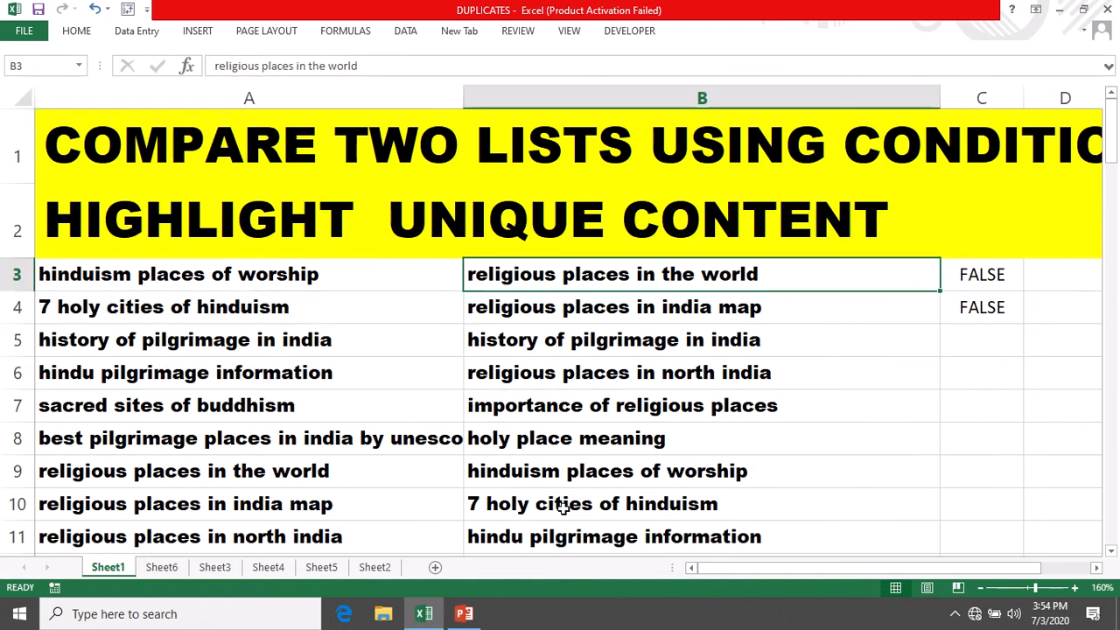
{"action": "left_click", "coordinate": [285, 275]}
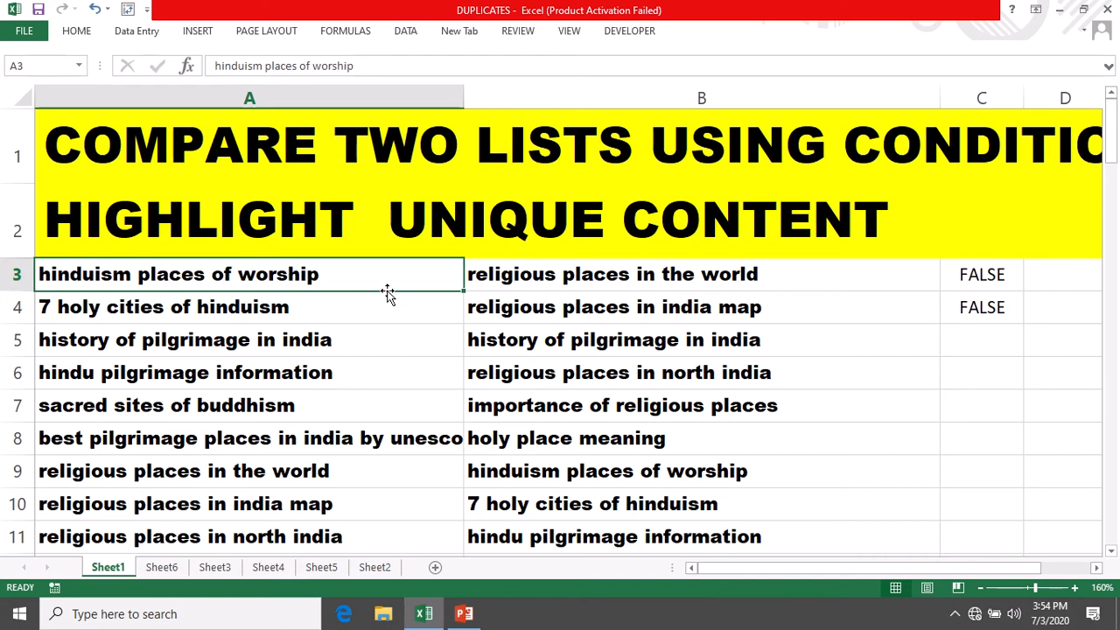
{"action": "left_click", "coordinate": [538, 283]}
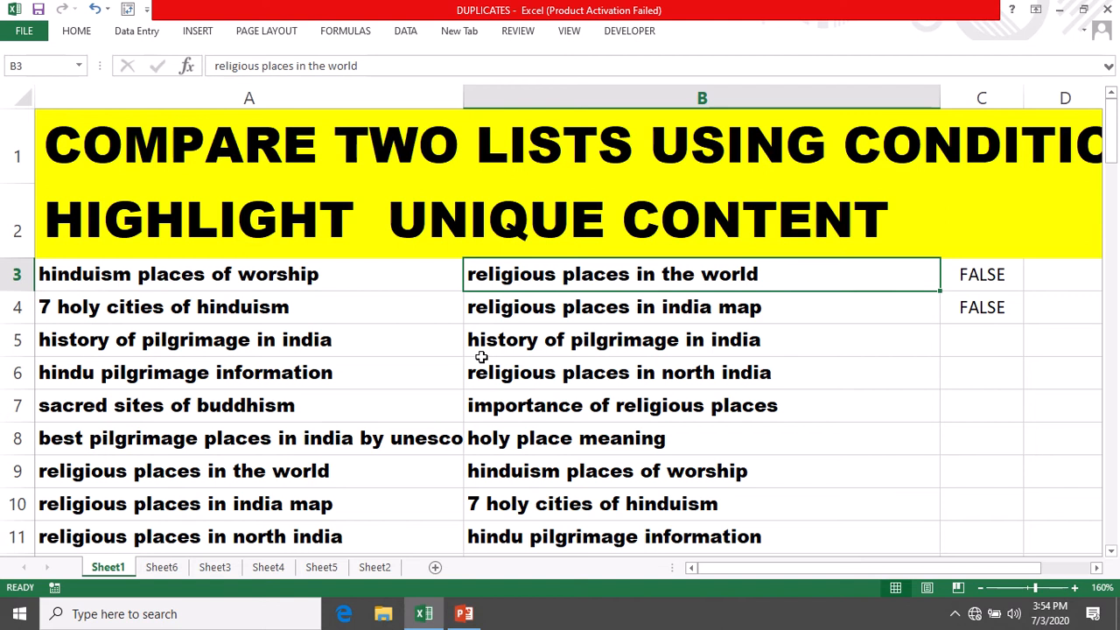
{"action": "left_click", "coordinate": [297, 278]}
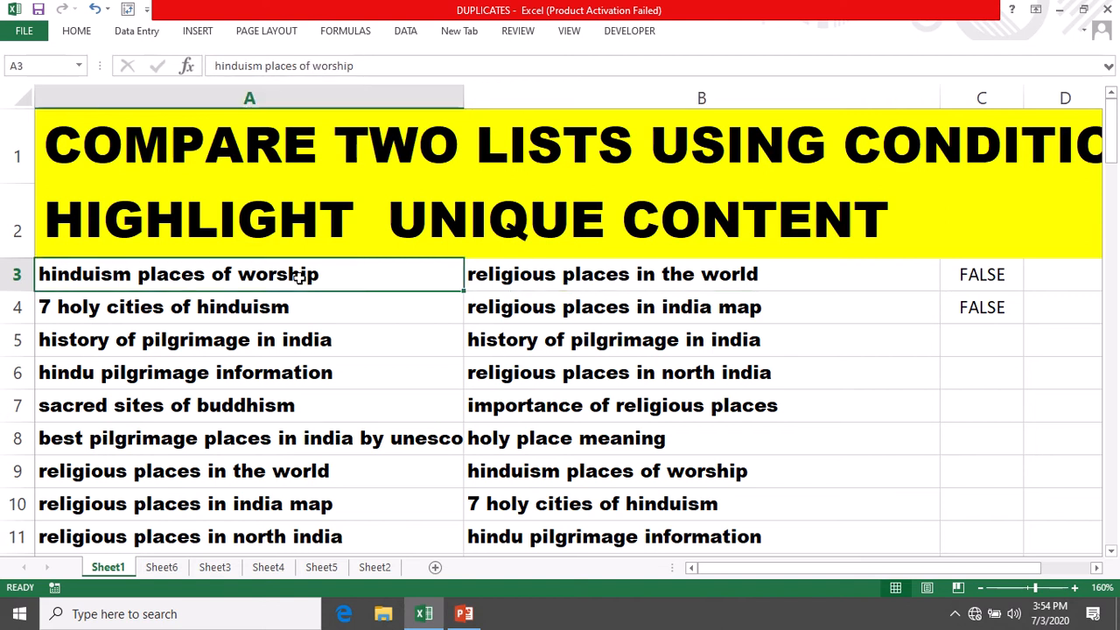
- Select the first list in A3:A89 and start a new conditional formatting rule that uses a formula
{"action": "left_click_drag", "start_coordinate": [263, 275], "coordinate": [238, 468]}
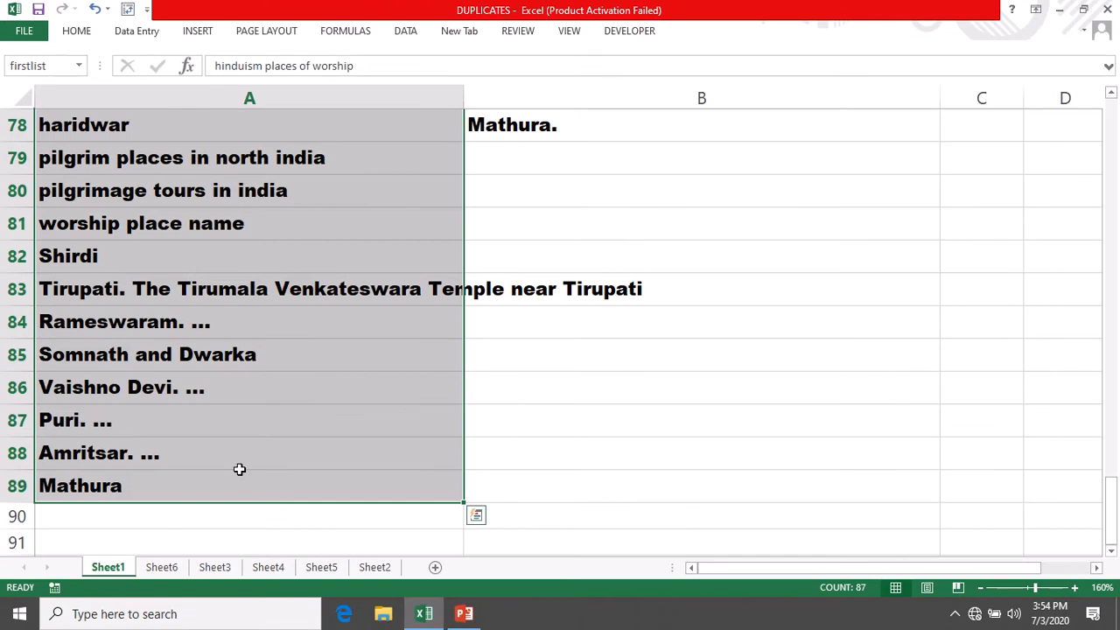
{"action": "left_click", "coordinate": [78, 31]}
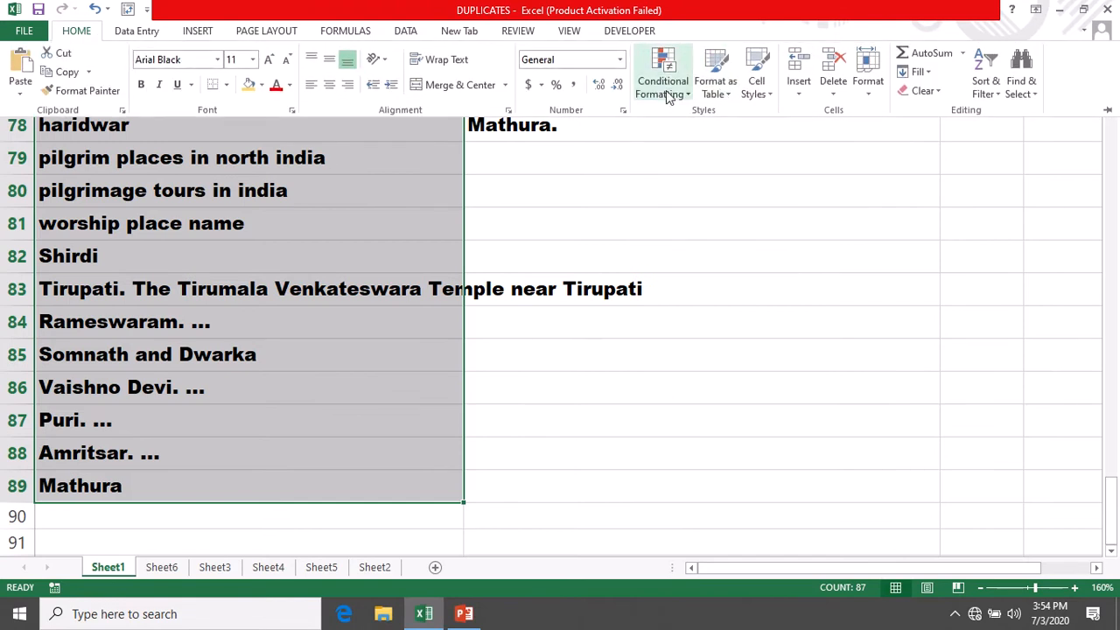
{"action": "left_click", "coordinate": [668, 87]}
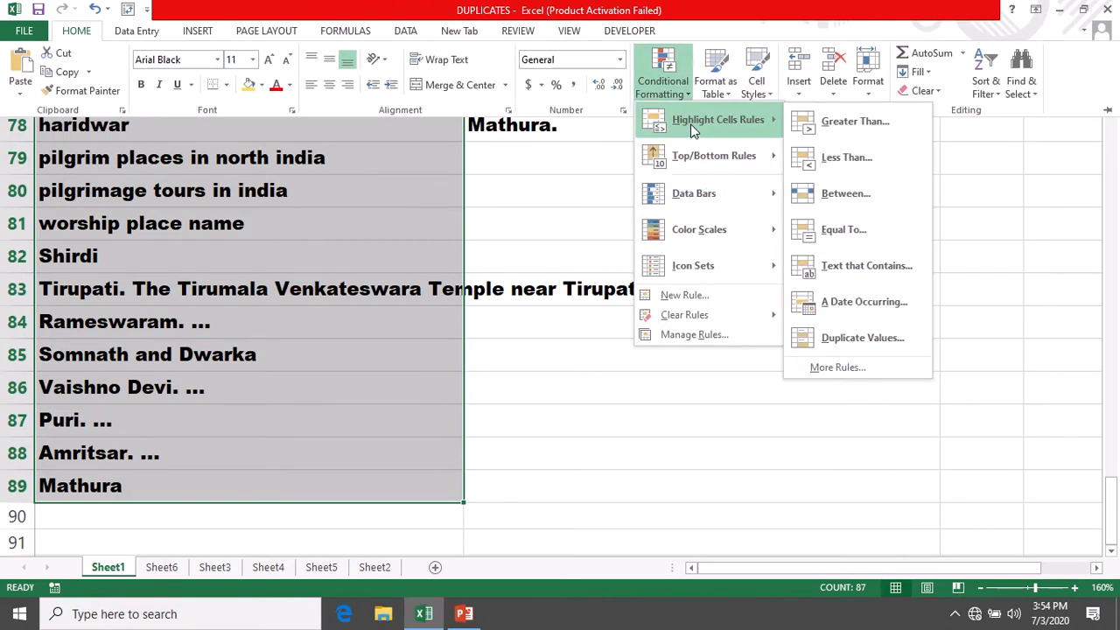
{"action": "left_click", "coordinate": [691, 295]}
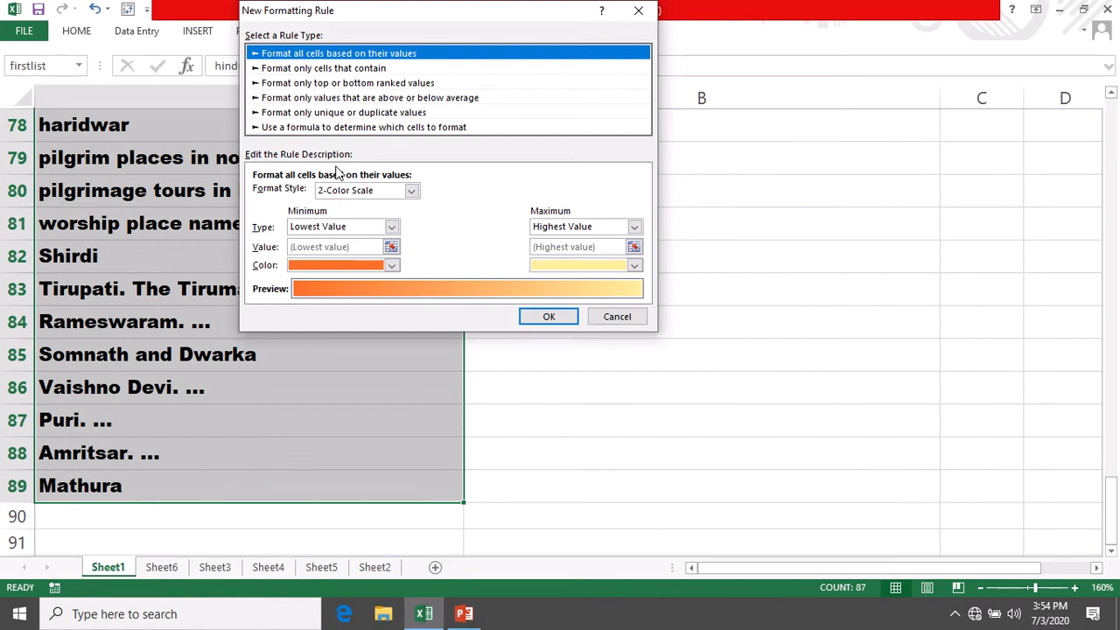
{"action": "left_click", "coordinate": [314, 127]}
{"action": "left_click", "coordinate": [294, 193]}
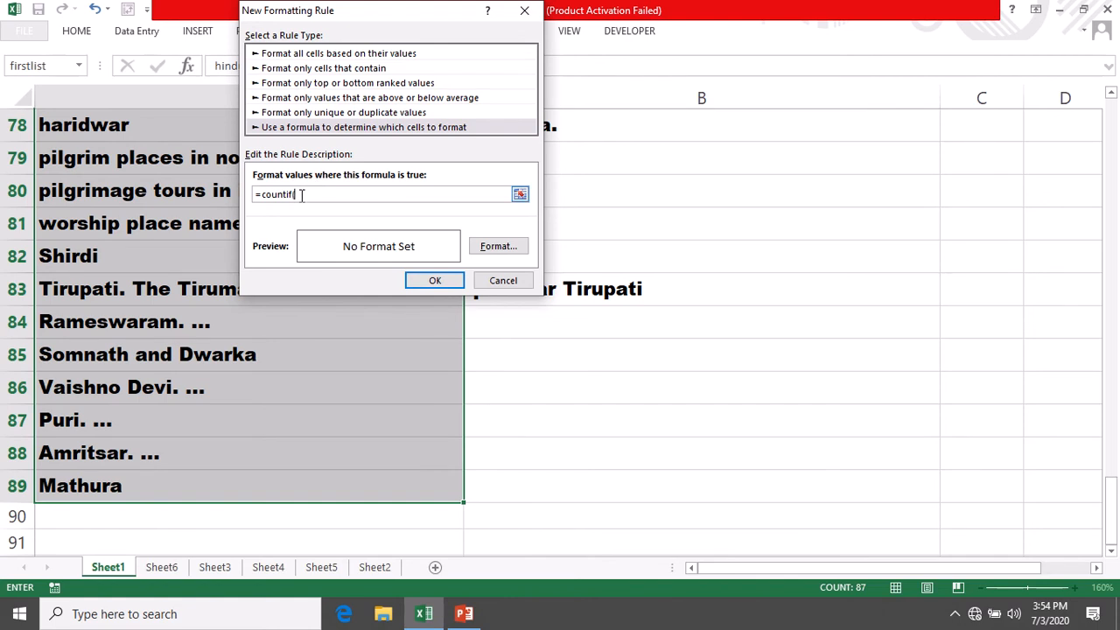
- Enter the rule formula =countif(secondlist_2,a3)=0 for the first list
{"action": "left_click_drag", "start_coordinate": [342, 12], "coordinate": [837, 133]}
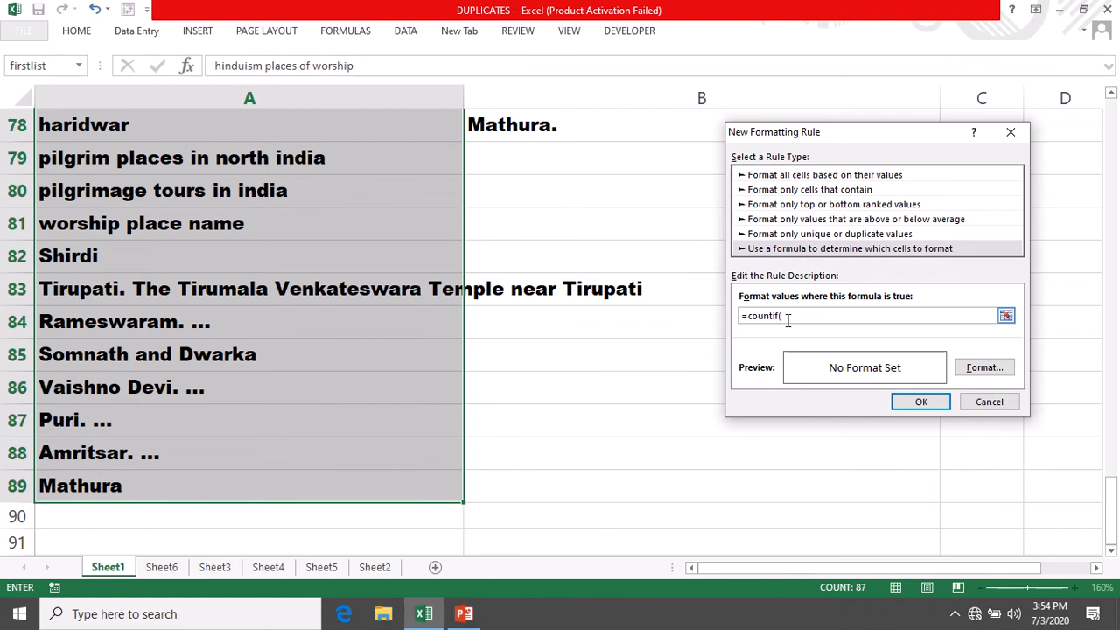
{"action": "type", "text": "condlist_2,"}
{"action": "left_click_drag", "start_coordinate": [823, 133], "coordinate": [829, 125]}
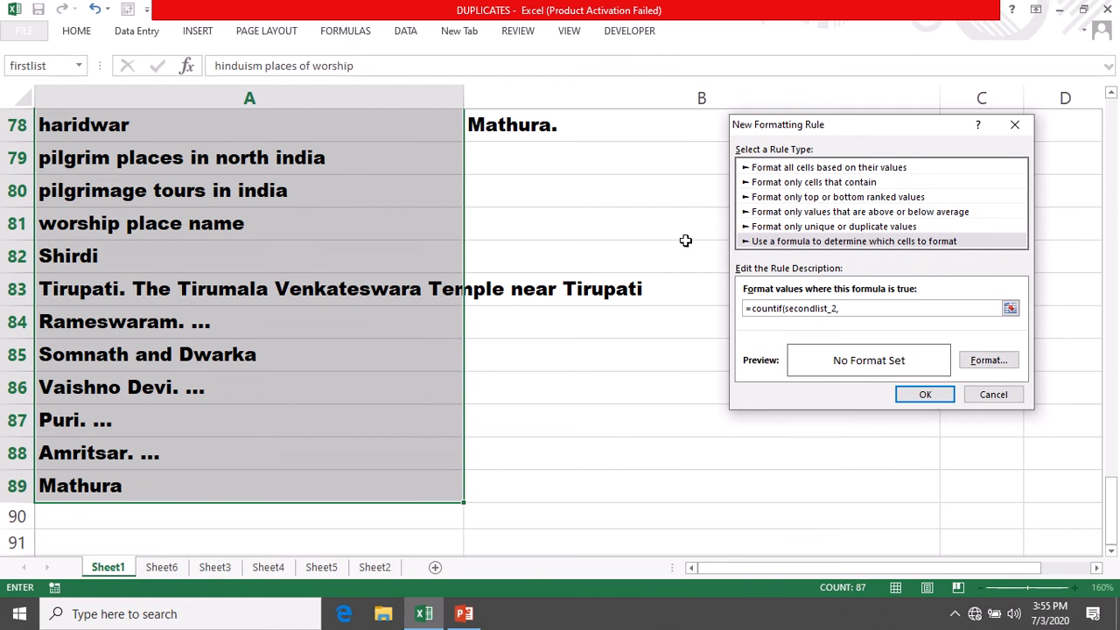
{"action": "scroll", "coordinate": [686, 242], "scroll_direction": "up", "scroll_amount": 10}
{"action": "scroll", "coordinate": [668, 266], "scroll_direction": "up", "scroll_amount": 15}
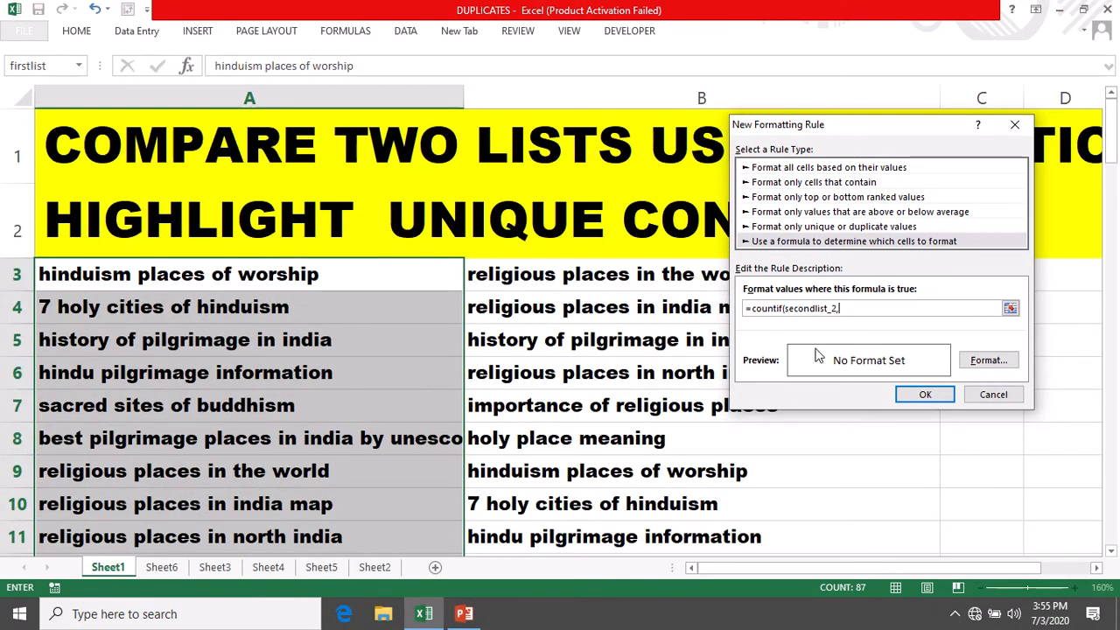
{"action": "type", "text": "3"}
{"action": "type", "text": "=0"}
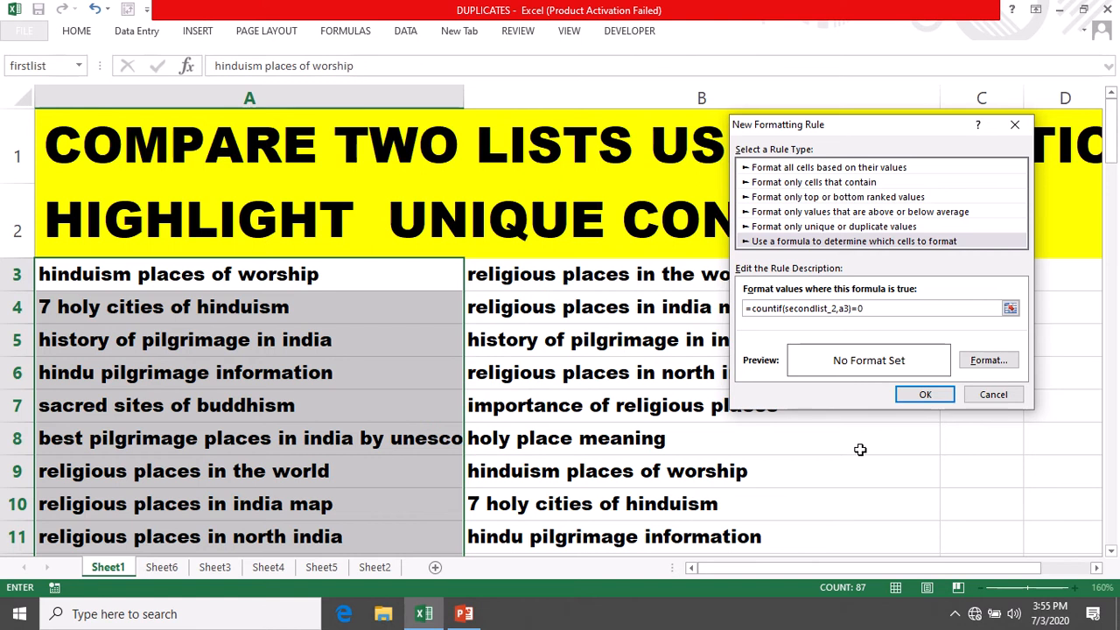
{"action": "left_click_drag", "start_coordinate": [864, 308], "coordinate": [753, 307]}
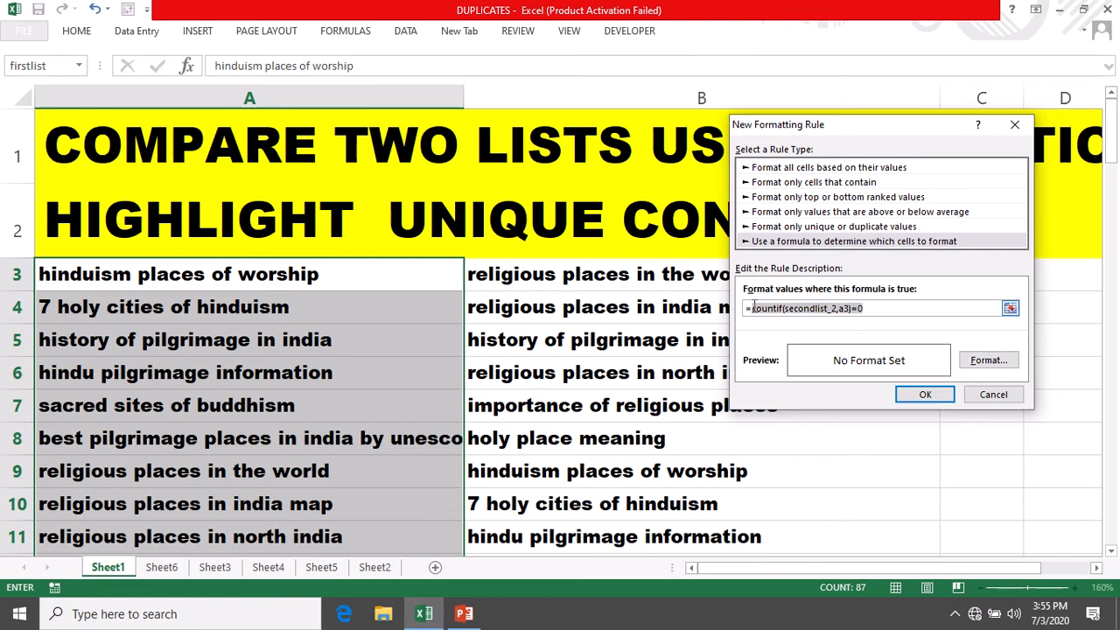
- Give the rule an orange fill with a white bold font and apply it to the first list
{"action": "left_click", "coordinate": [987, 366]}
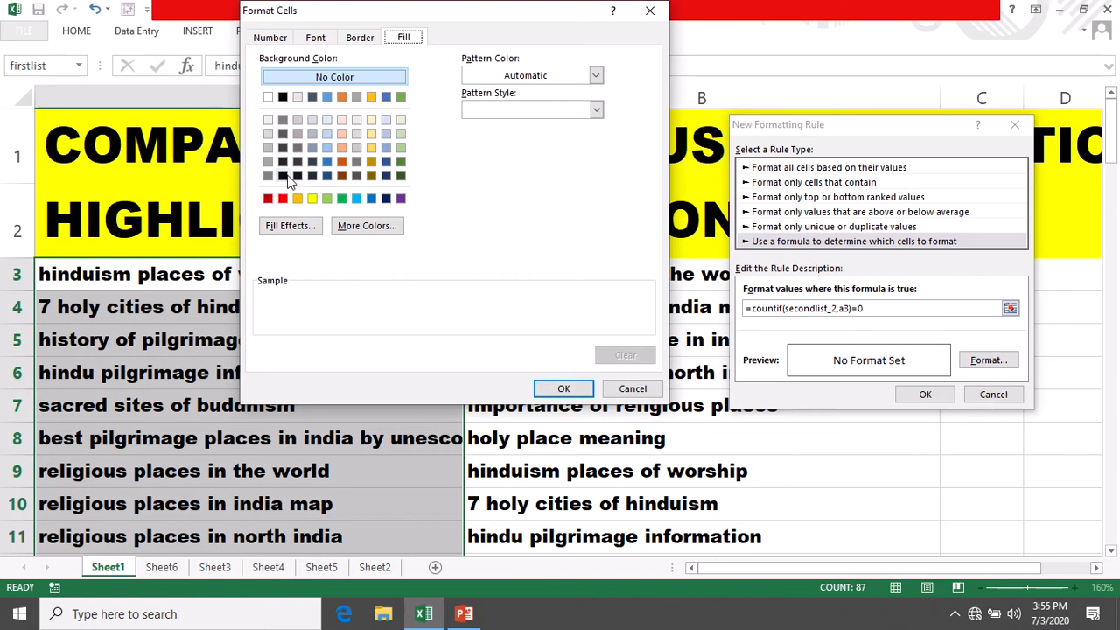
{"action": "left_click", "coordinate": [296, 198]}
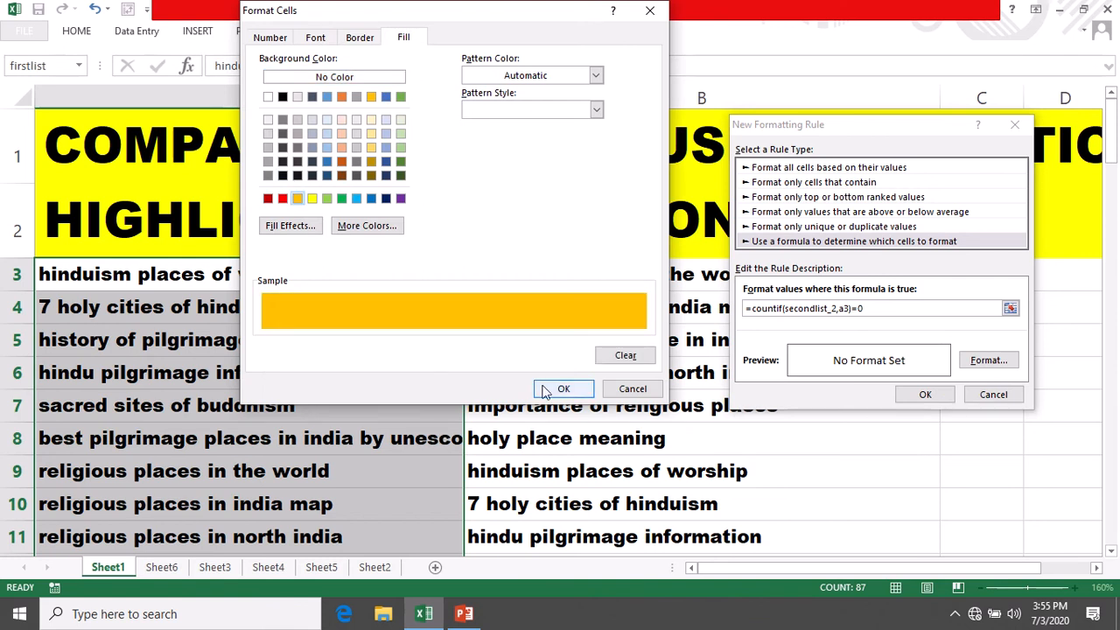
{"action": "left_click", "coordinate": [315, 38]}
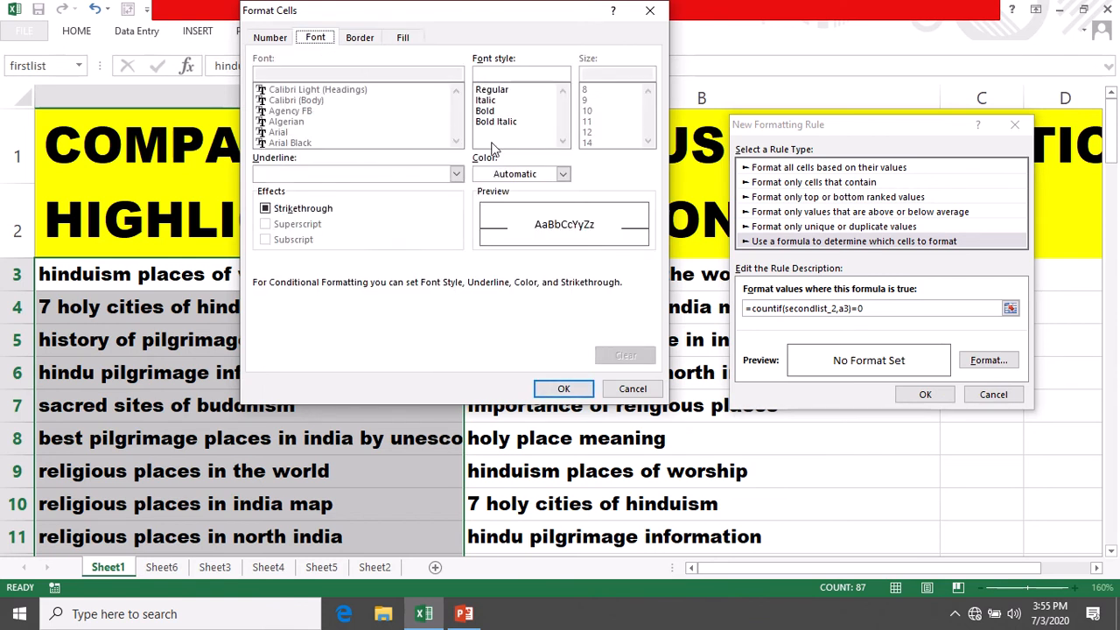
{"action": "left_click", "coordinate": [562, 174]}
{"action": "left_click", "coordinate": [481, 229]}
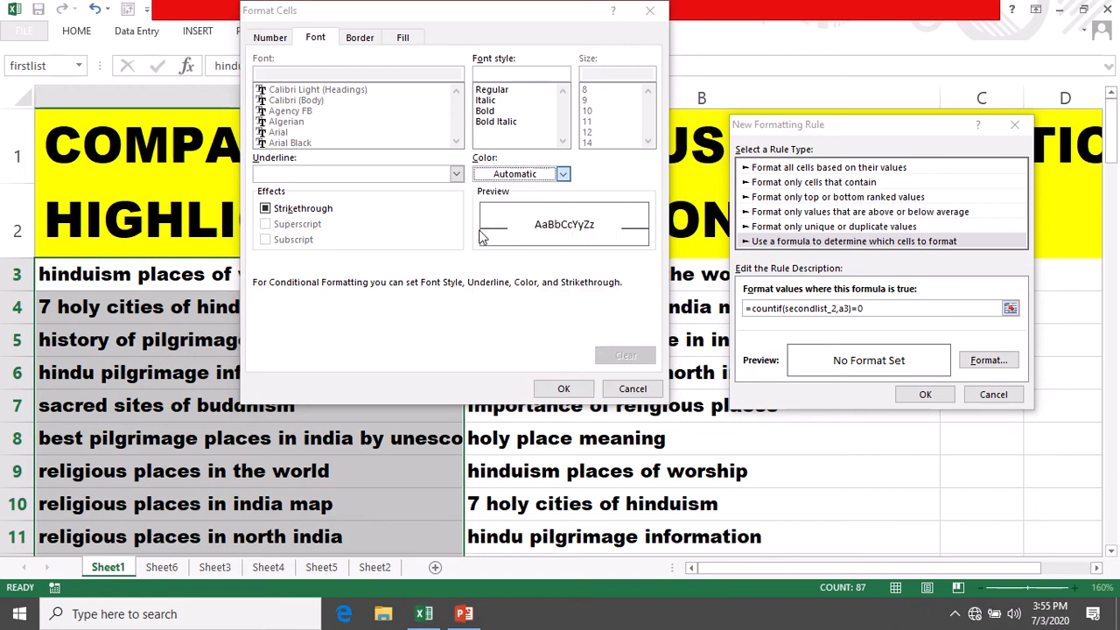
{"action": "left_click", "coordinate": [487, 112]}
{"action": "left_click", "coordinate": [563, 388]}
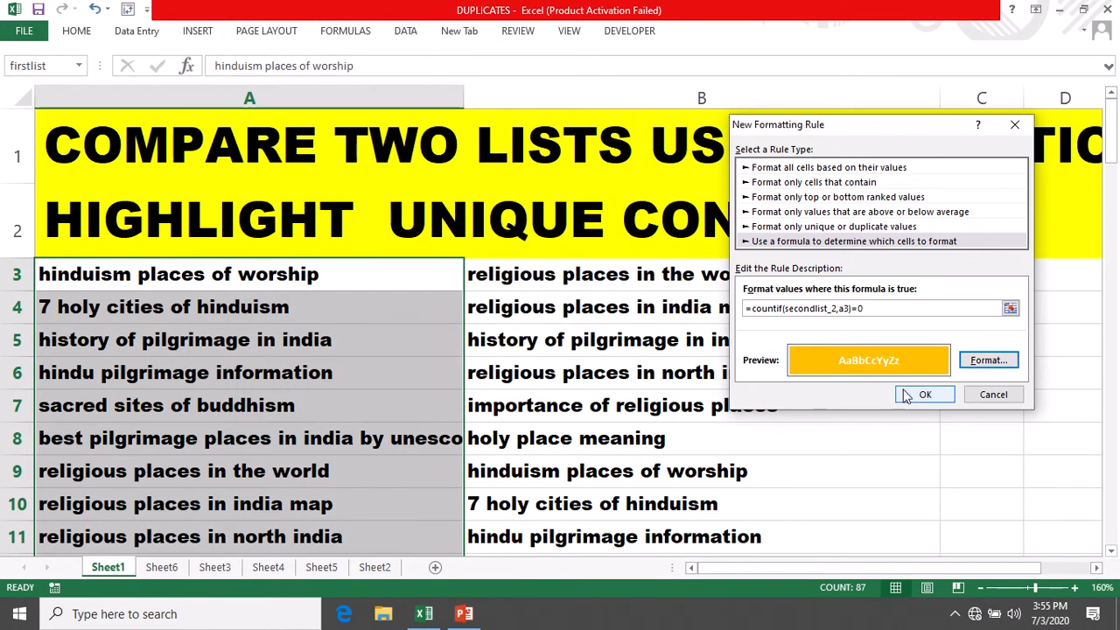
{"action": "left_click", "coordinate": [923, 395]}
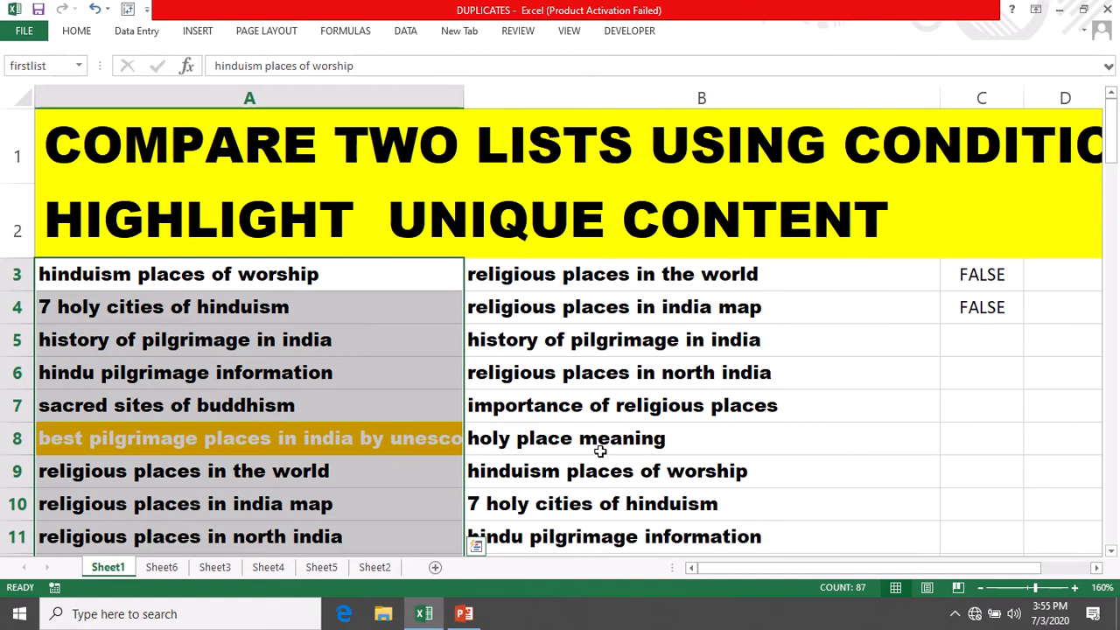
- Look through both lists to examine which column A entries are highlighted as unique against column B
{"action": "scroll", "coordinate": [608, 448], "scroll_direction": "down", "scroll_amount": 4}
{"action": "scroll", "coordinate": [608, 451], "scroll_direction": "down", "scroll_amount": 5}
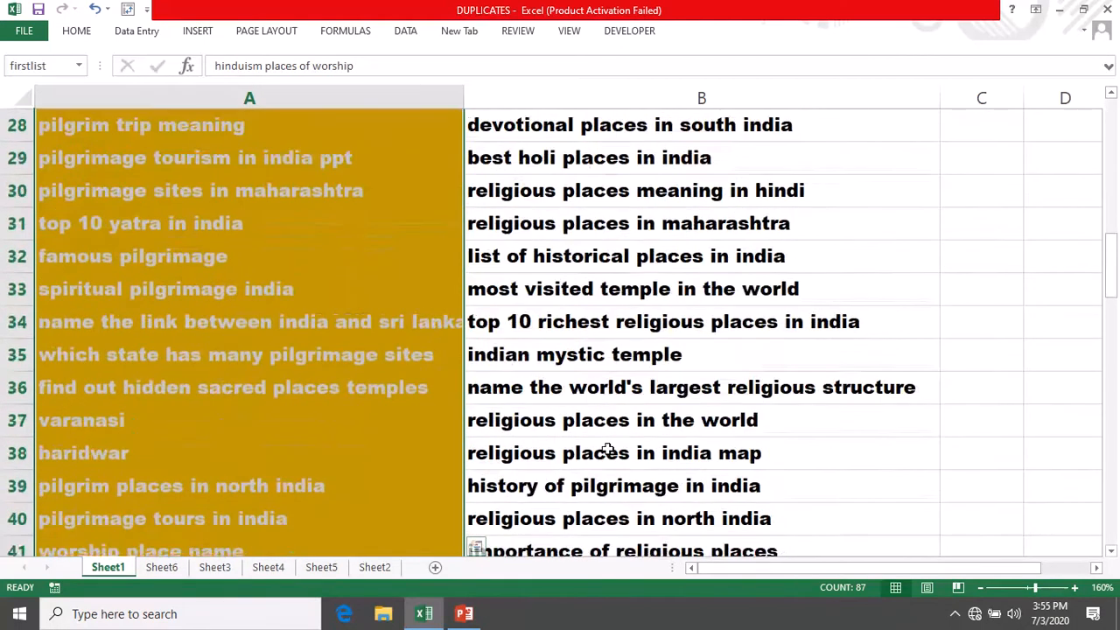
{"action": "scroll", "coordinate": [608, 451], "scroll_direction": "down", "scroll_amount": 3}
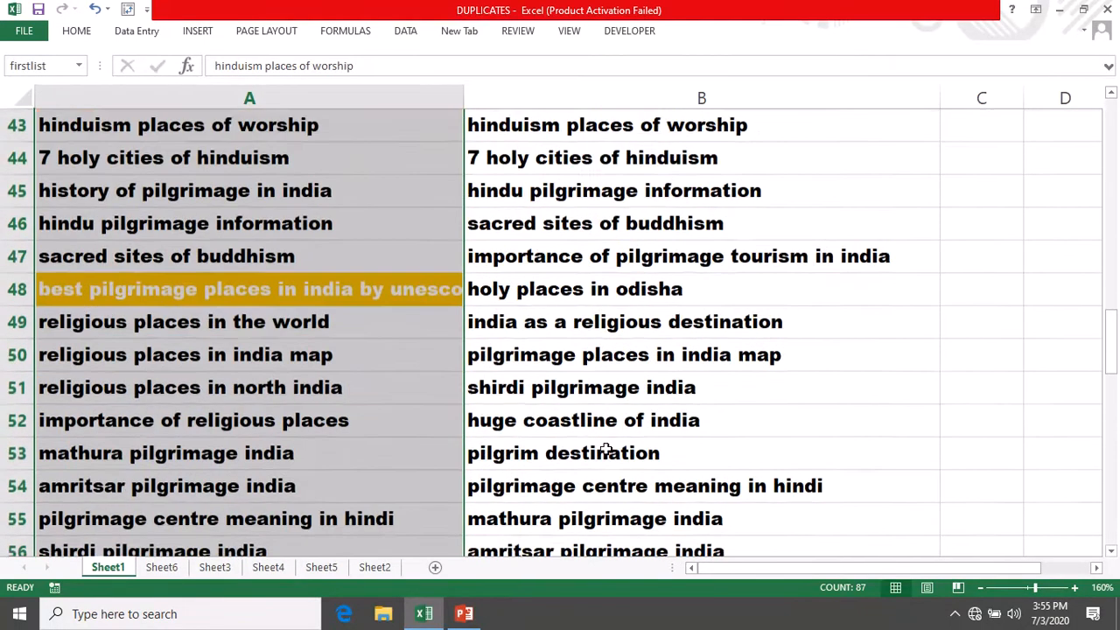
{"action": "left_click", "coordinate": [561, 357]}
{"action": "scroll", "coordinate": [704, 394], "scroll_direction": "up", "scroll_amount": 10}
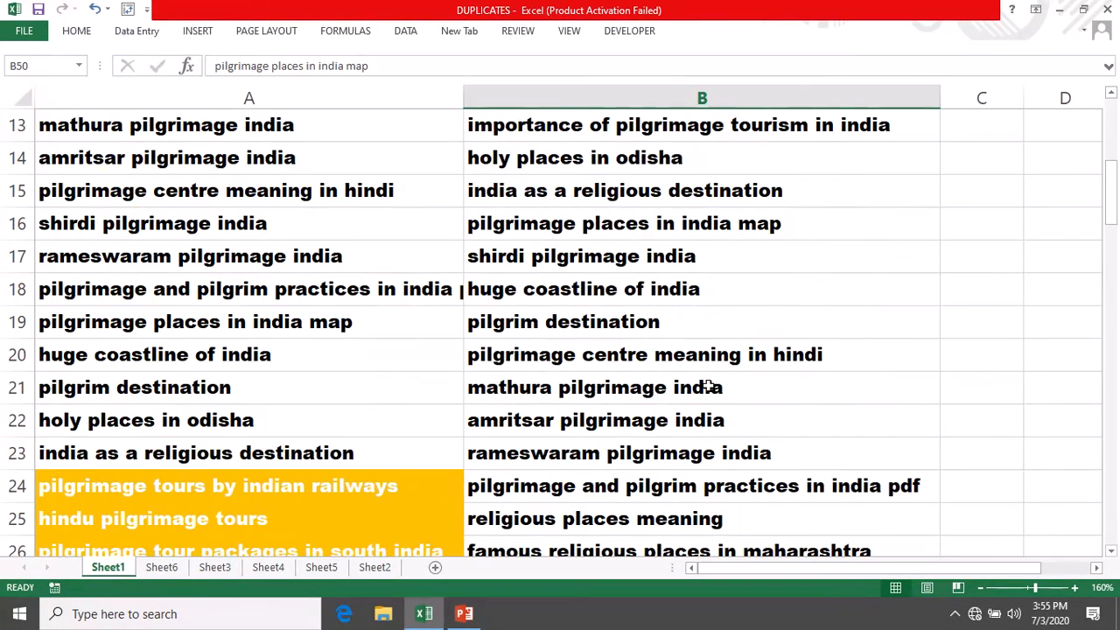
{"action": "scroll", "coordinate": [709, 387], "scroll_direction": "up", "scroll_amount": 4}
{"action": "scroll", "coordinate": [709, 385], "scroll_direction": "down", "scroll_amount": 7}
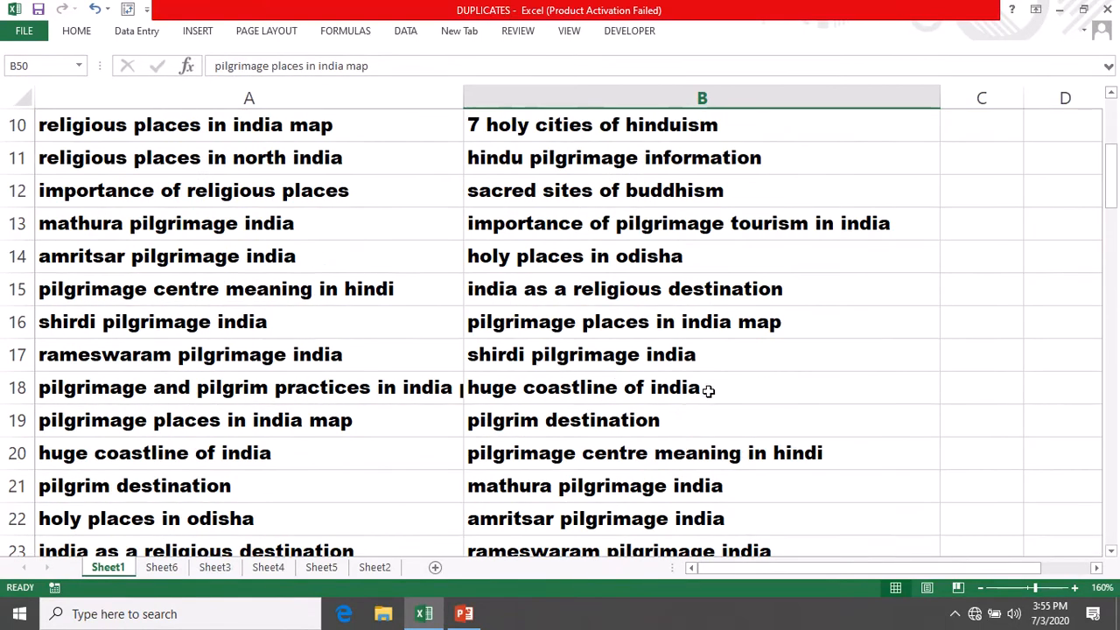
{"action": "scroll", "coordinate": [709, 393], "scroll_direction": "down", "scroll_amount": 13}
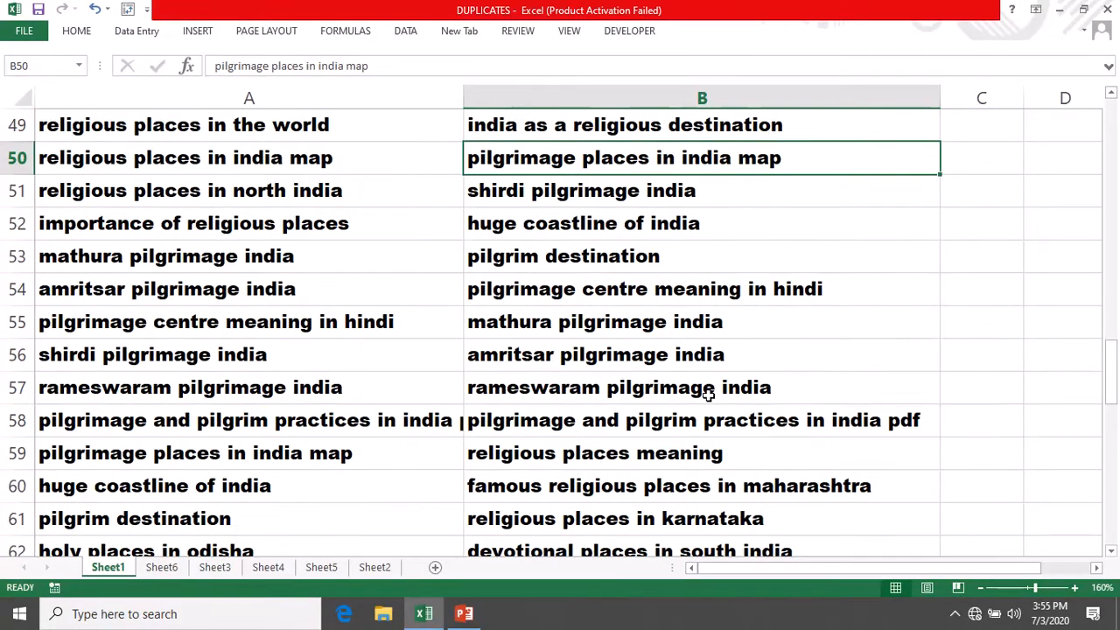
{"action": "scroll", "coordinate": [709, 394], "scroll_direction": "down", "scroll_amount": 5}
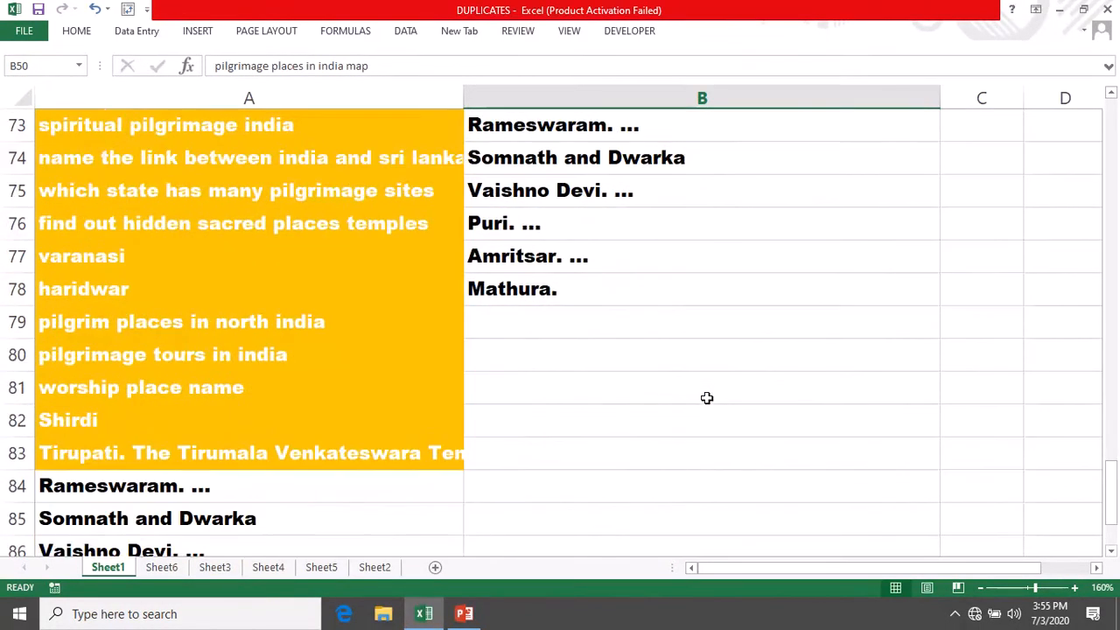
{"action": "scroll", "coordinate": [605, 461], "scroll_direction": "down", "scroll_amount": 1}
- Compare the Mathura entry in cell A89 with the one in B78 to examine why A89 is highlighted
{"action": "left_click", "coordinate": [108, 452]}
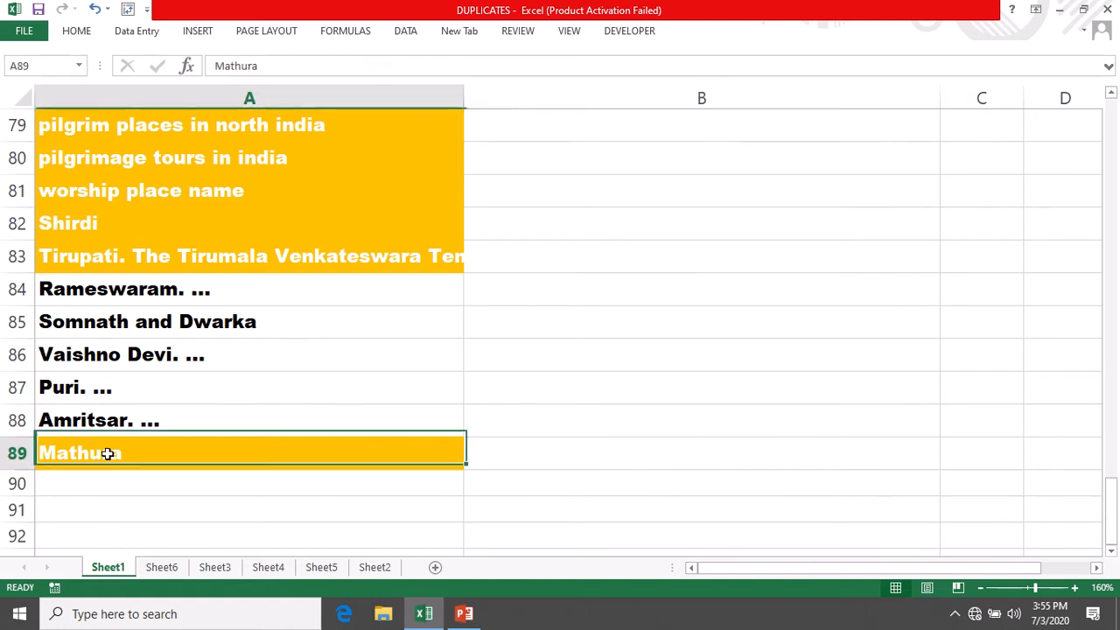
{"action": "scroll", "coordinate": [777, 412], "scroll_direction": "up", "scroll_amount": 3}
{"action": "left_click", "coordinate": [548, 387]}
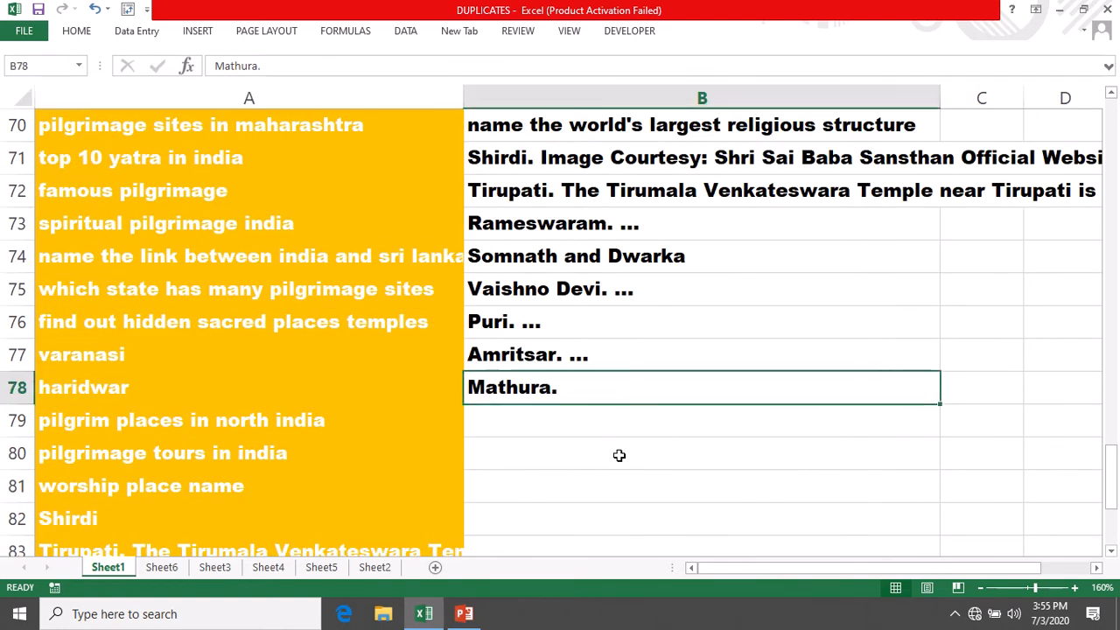
{"action": "scroll", "coordinate": [627, 455], "scroll_direction": "down", "scroll_amount": 2}
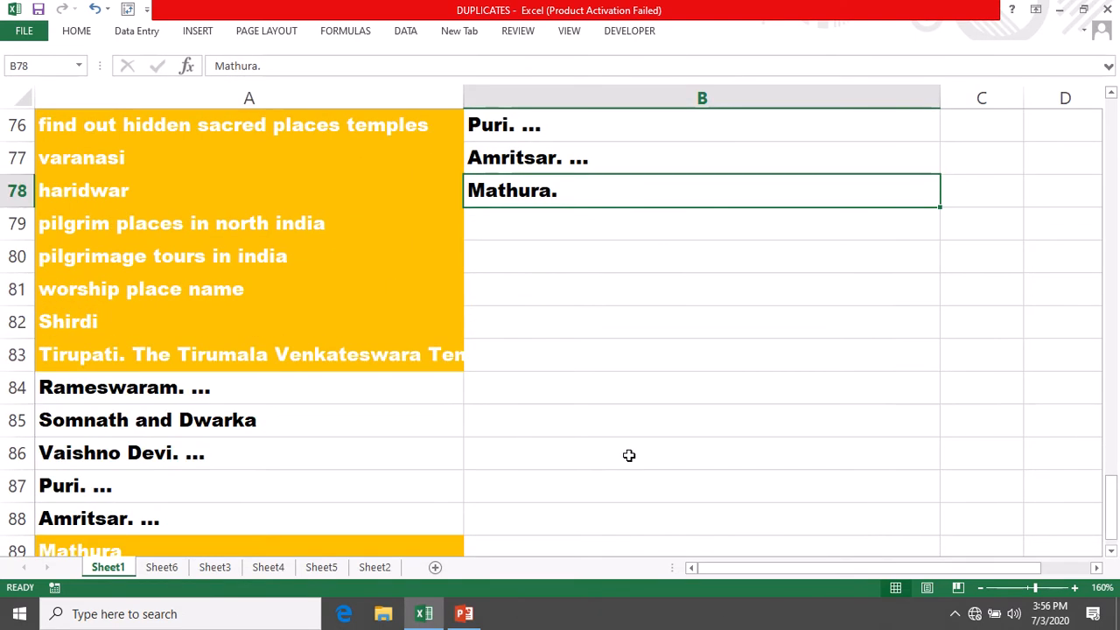
{"action": "scroll", "coordinate": [642, 461], "scroll_direction": "up", "scroll_amount": 1}
{"action": "scroll", "coordinate": [642, 460], "scroll_direction": "up", "scroll_amount": 4}
{"action": "scroll", "coordinate": [641, 459], "scroll_direction": "down", "scroll_amount": 2}
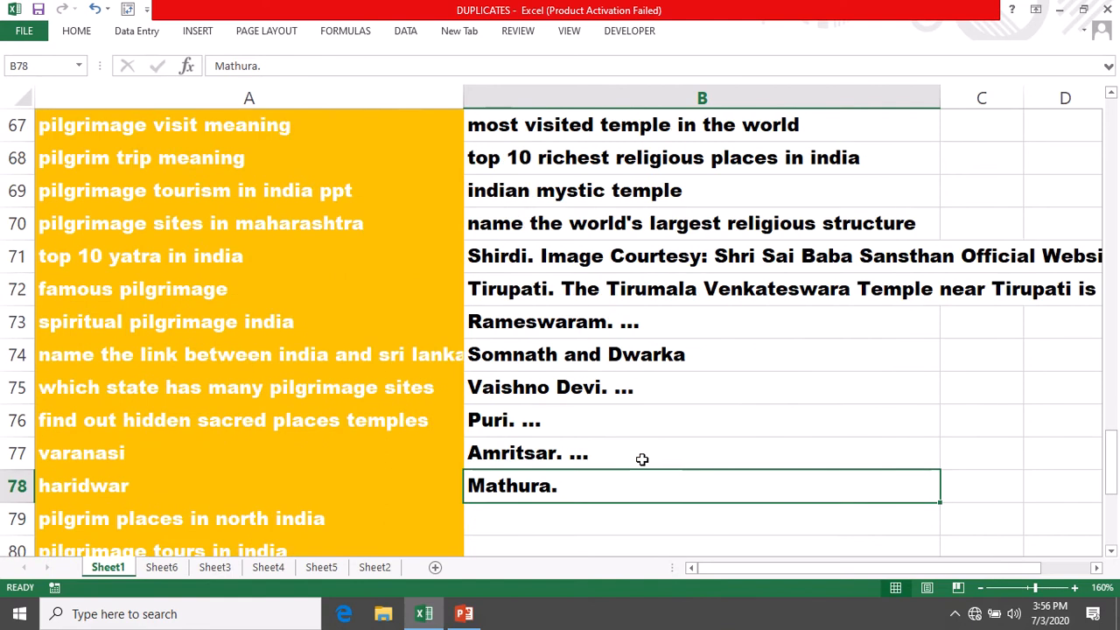
{"action": "scroll", "coordinate": [642, 460], "scroll_direction": "down", "scroll_amount": 3}
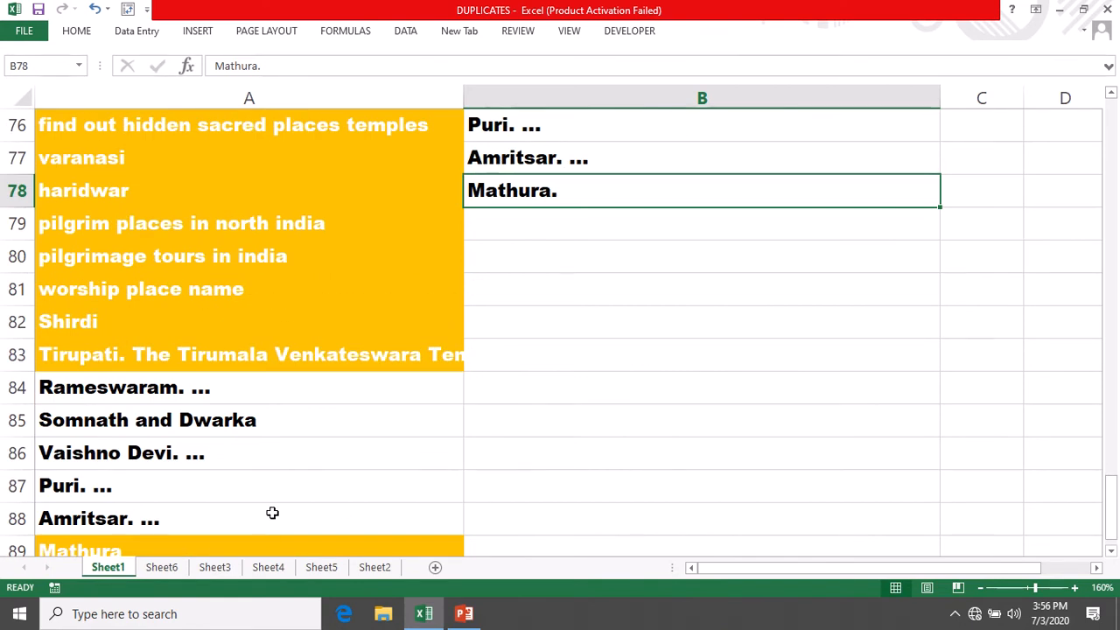
{"action": "scroll", "coordinate": [169, 457], "scroll_direction": "down", "scroll_amount": 1}
{"action": "left_click", "coordinate": [164, 452]}
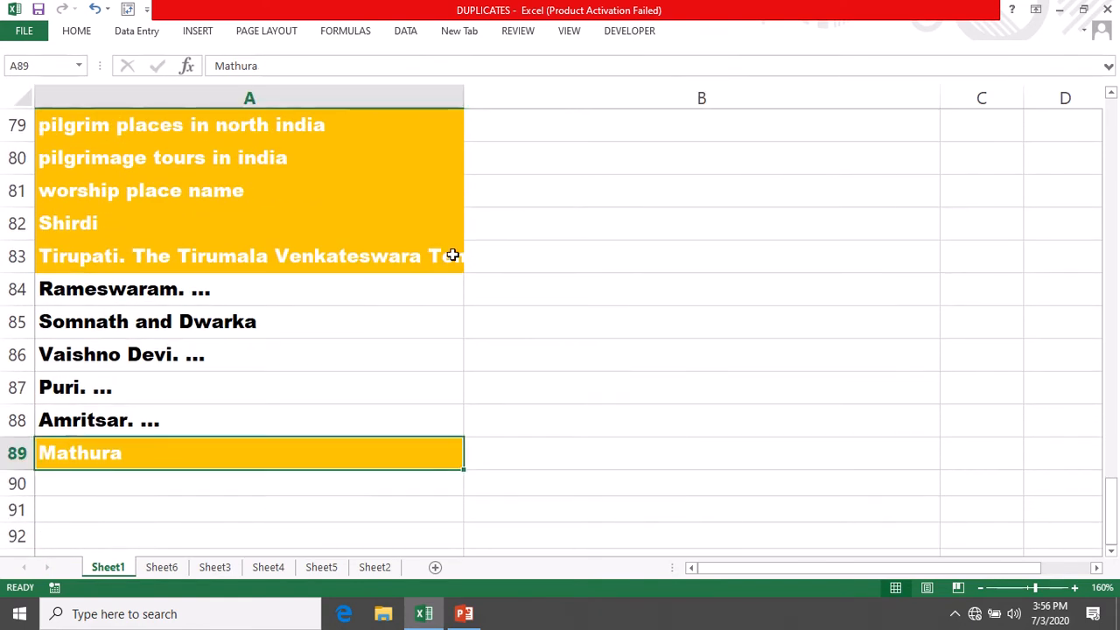
{"action": "scroll", "coordinate": [638, 318], "scroll_direction": "up", "scroll_amount": 2}
{"action": "left_click", "coordinate": [592, 245]}
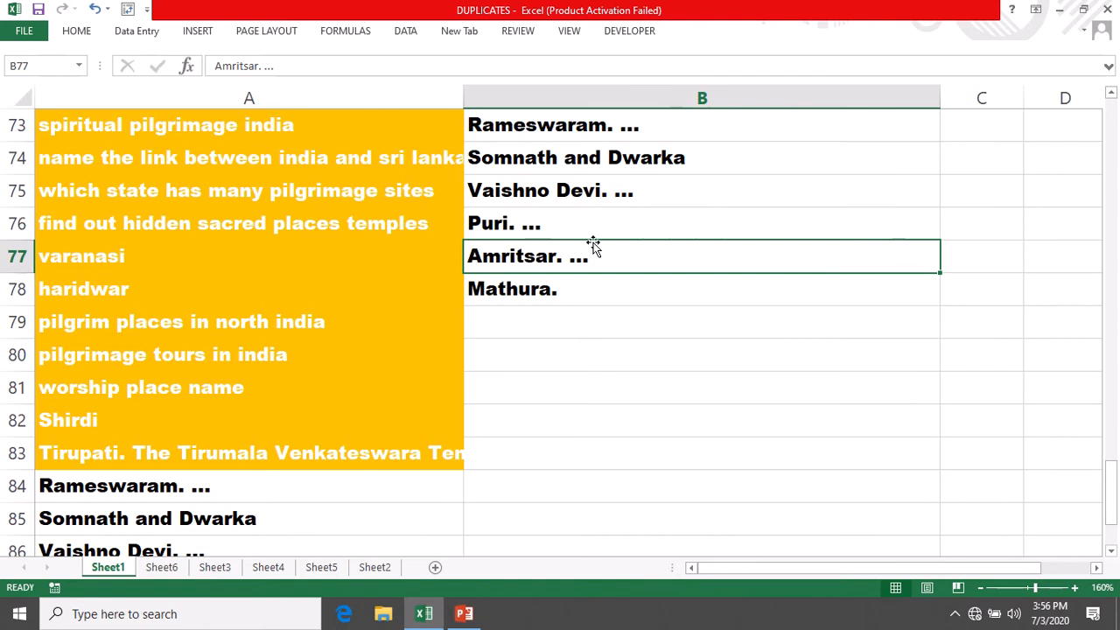
{"action": "scroll", "coordinate": [622, 330], "scroll_direction": "down", "scroll_amount": 2}
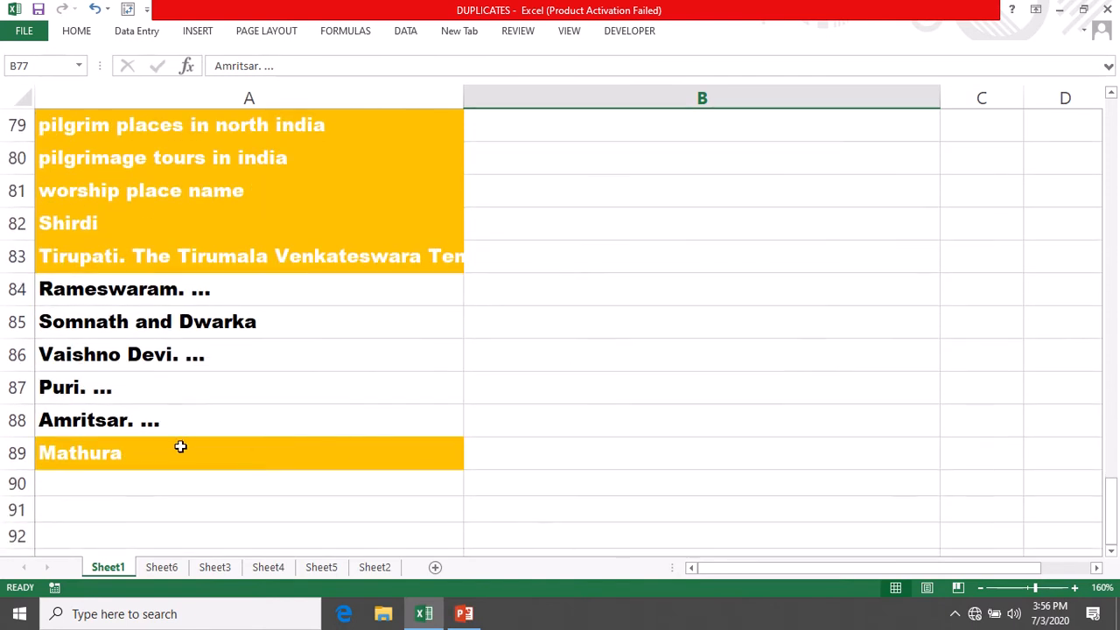
{"action": "left_click", "coordinate": [144, 458]}
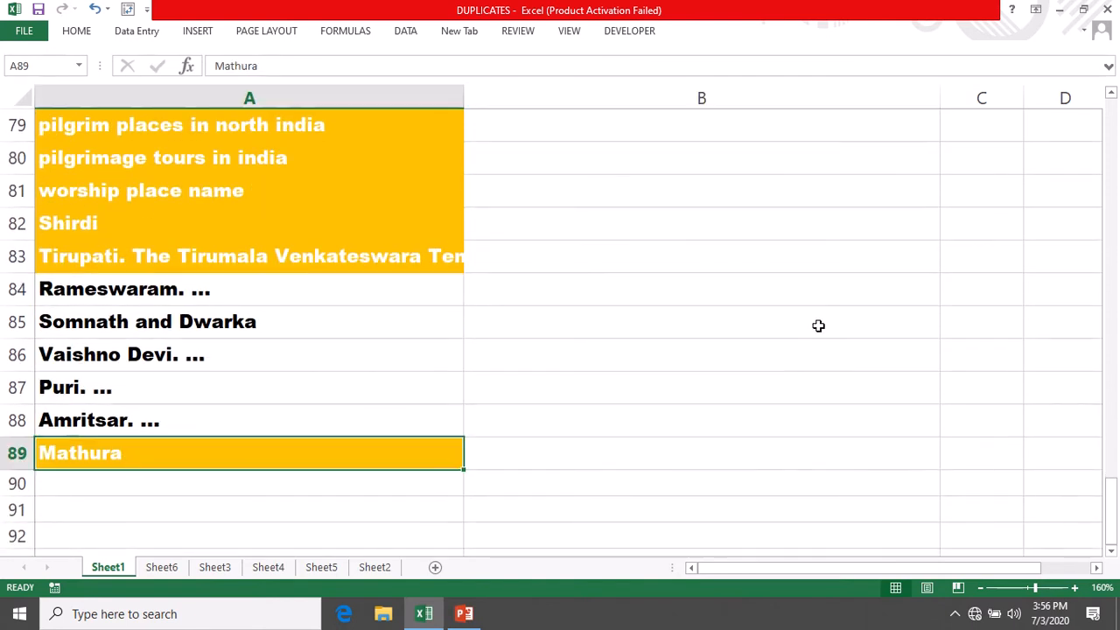
{"action": "scroll", "coordinate": [545, 287], "scroll_direction": "up", "scroll_amount": 2}
{"action": "left_click", "coordinate": [557, 295]}
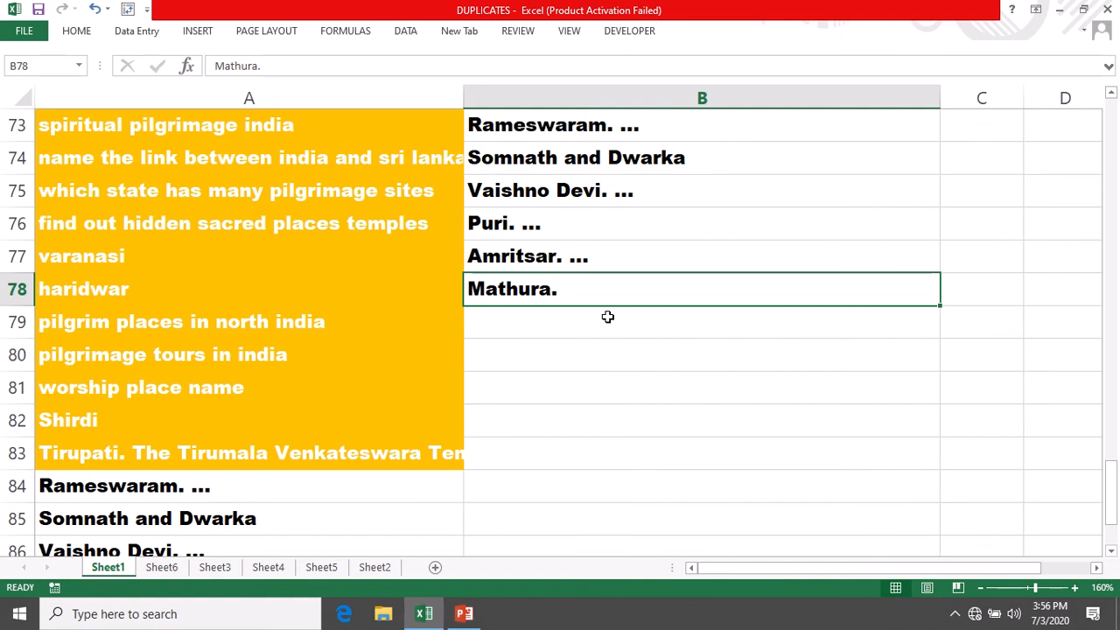
{"action": "scroll", "coordinate": [626, 372], "scroll_direction": "down", "scroll_amount": 3}
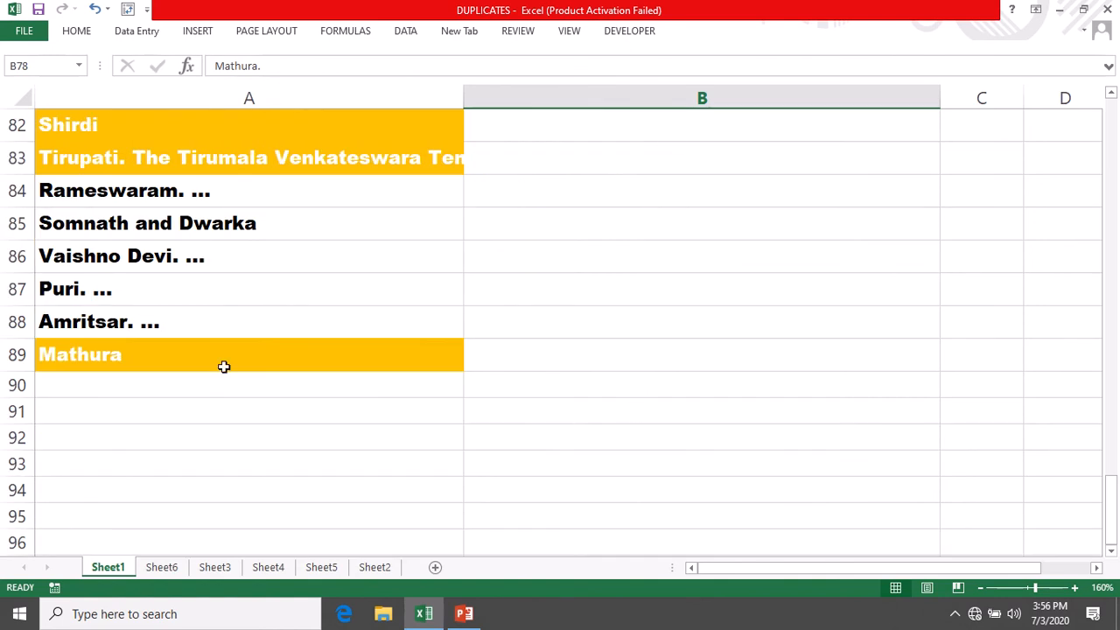
{"action": "left_click", "coordinate": [143, 355]}
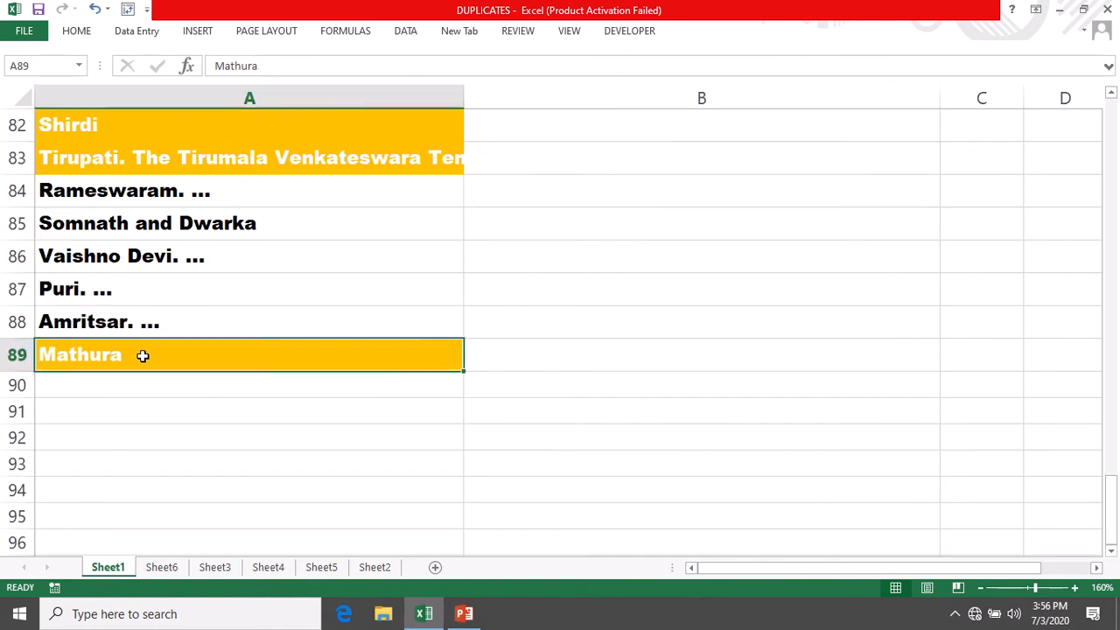
{"action": "scroll", "coordinate": [606, 357], "scroll_direction": "up", "scroll_amount": 3}
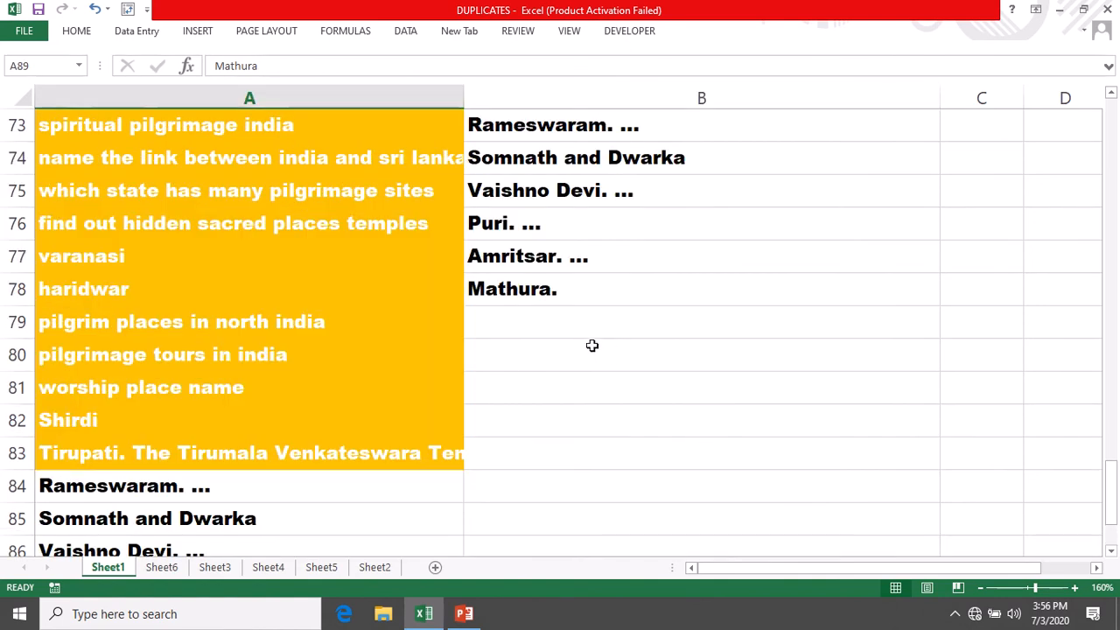
- Look back through both lists from the last entry in column B up to the first rows to compare the highlighting
{"action": "left_click", "coordinate": [513, 284]}
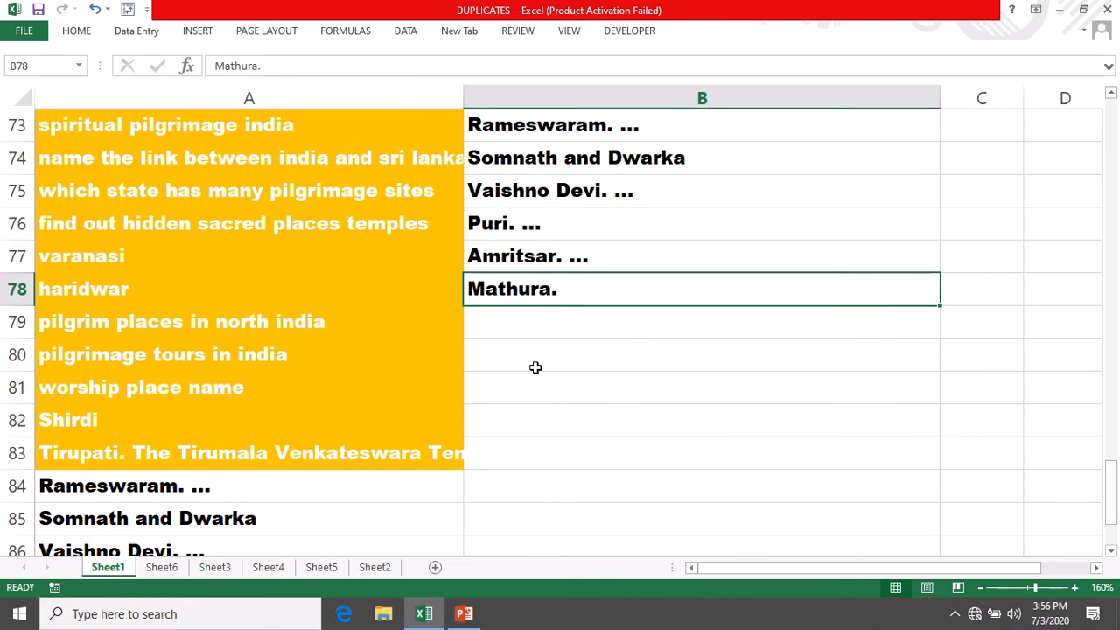
{"action": "scroll", "coordinate": [542, 368], "scroll_direction": "up", "scroll_amount": 5}
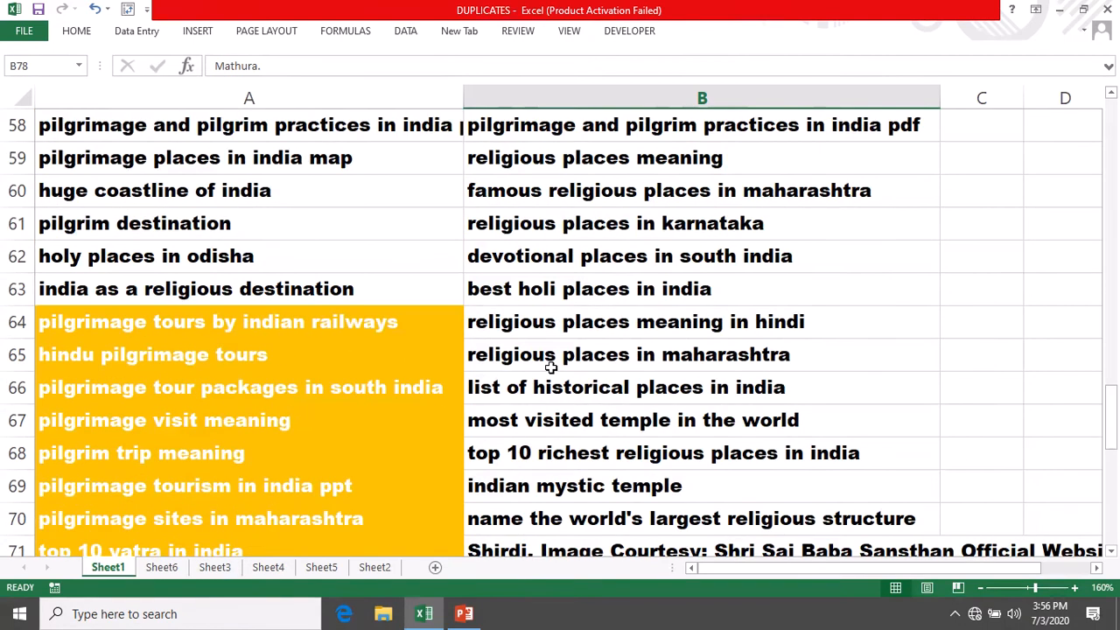
{"action": "scroll", "coordinate": [551, 368], "scroll_direction": "up", "scroll_amount": 1}
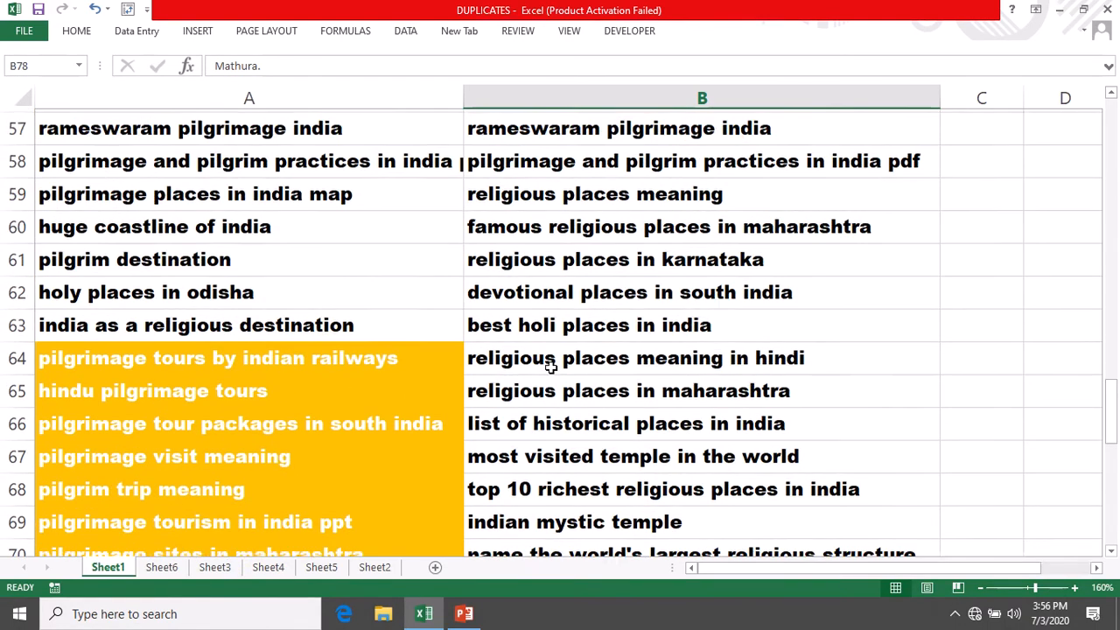
{"action": "scroll", "coordinate": [552, 367], "scroll_direction": "down", "scroll_amount": 2}
{"action": "scroll", "coordinate": [598, 375], "scroll_direction": "up", "scroll_amount": 4}
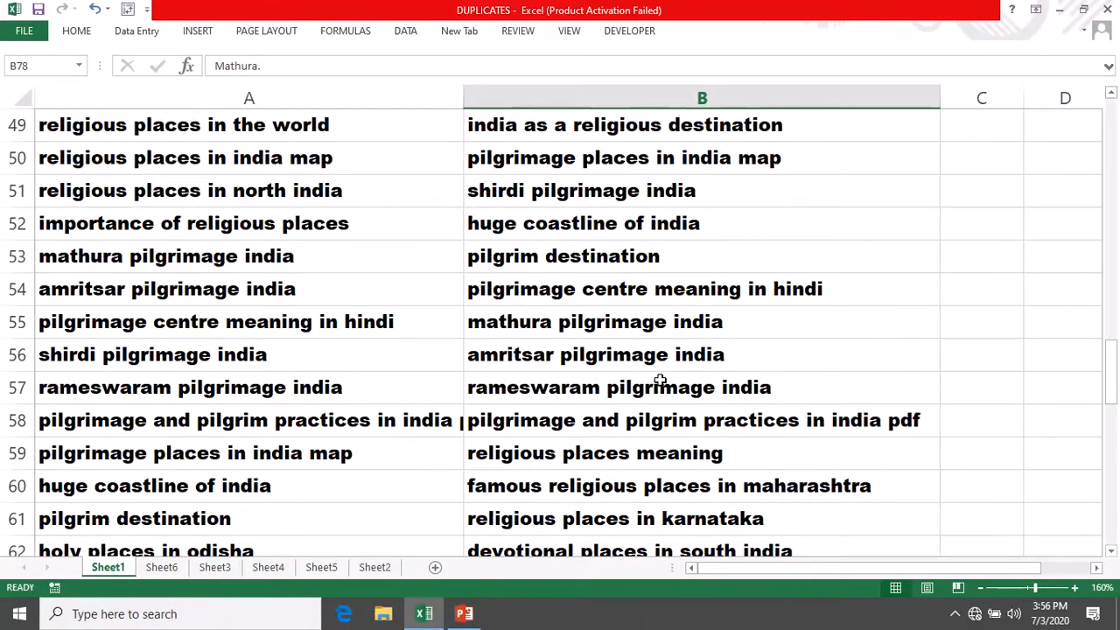
{"action": "scroll", "coordinate": [657, 382], "scroll_direction": "up", "scroll_amount": 4}
{"action": "scroll", "coordinate": [668, 382], "scroll_direction": "up", "scroll_amount": 5}
{"action": "scroll", "coordinate": [669, 383], "scroll_direction": "up", "scroll_amount": 7}
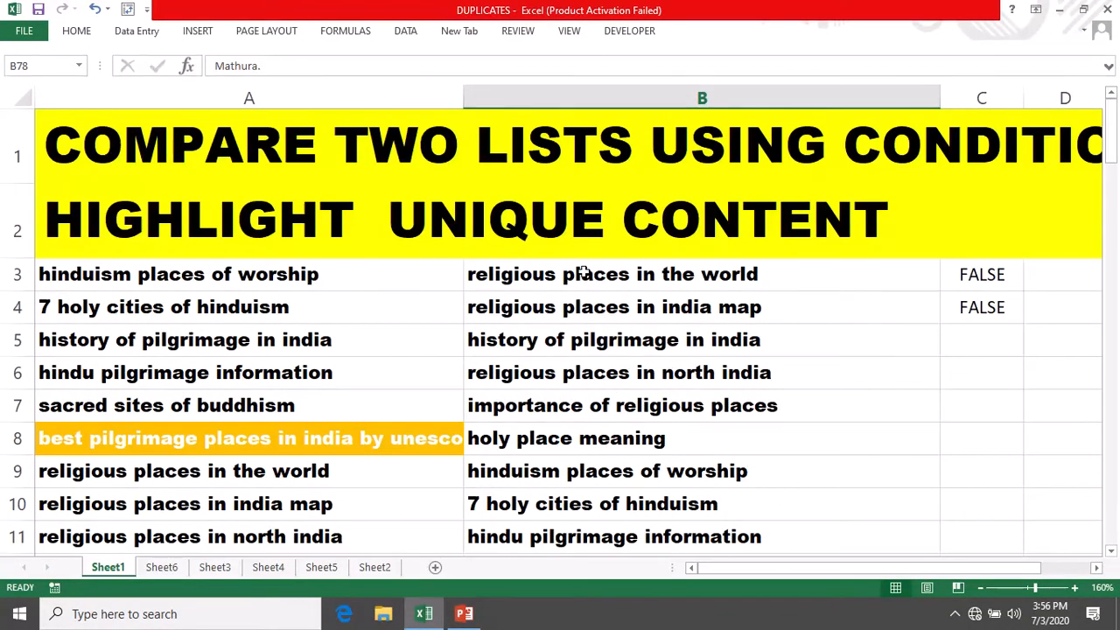
{"action": "left_click", "coordinate": [584, 273]}
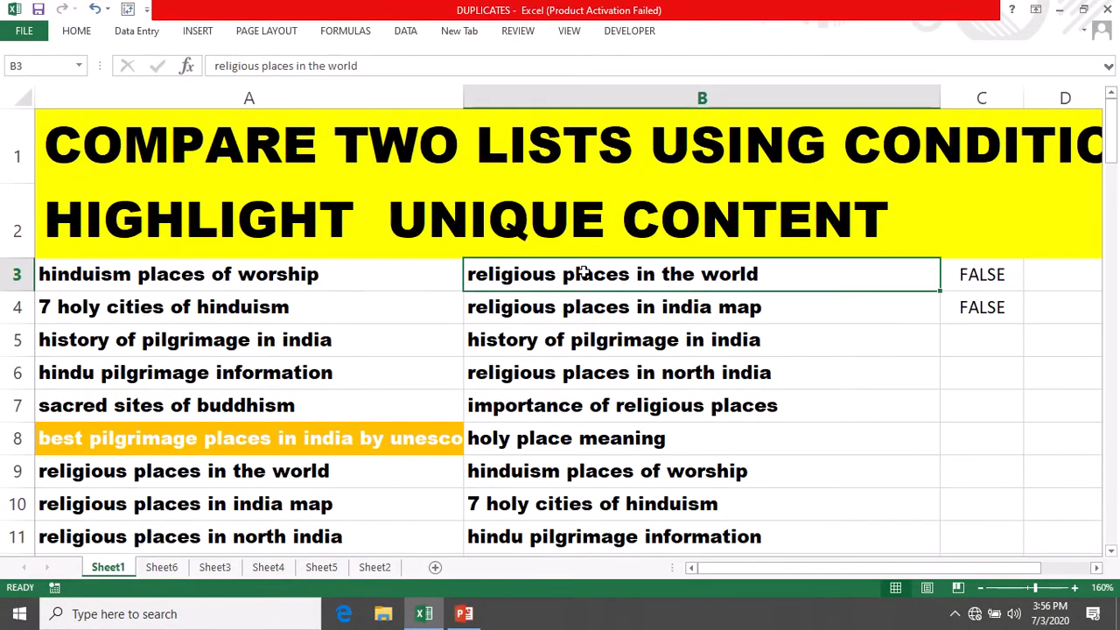
{"action": "key", "text": "ctrl+shift+Down"}
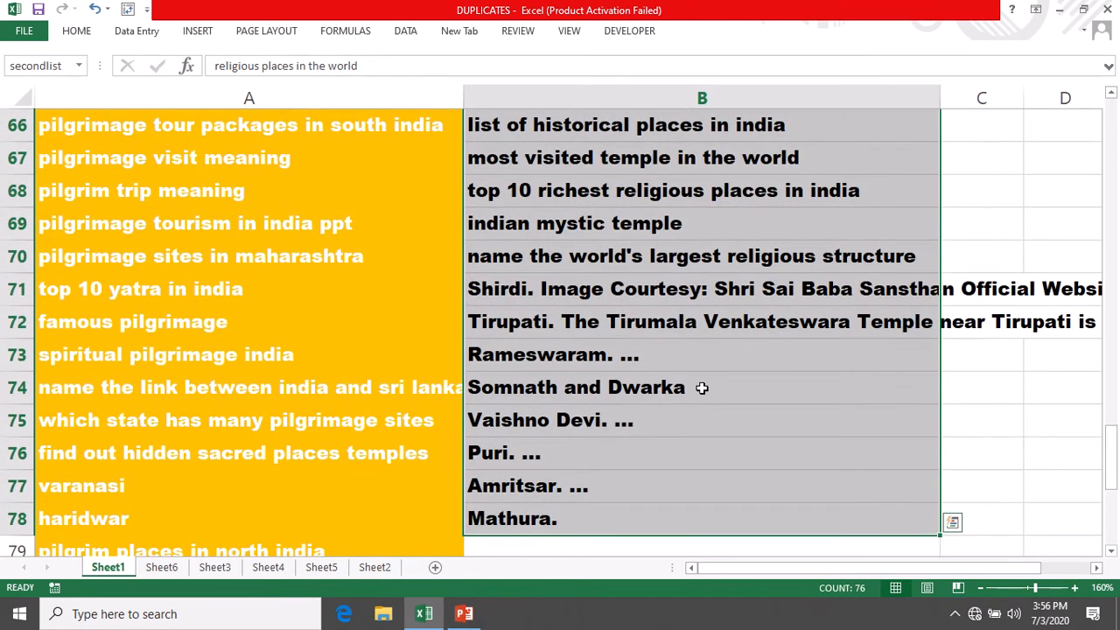
{"action": "scroll", "coordinate": [666, 352], "scroll_direction": "up", "scroll_amount": 5}
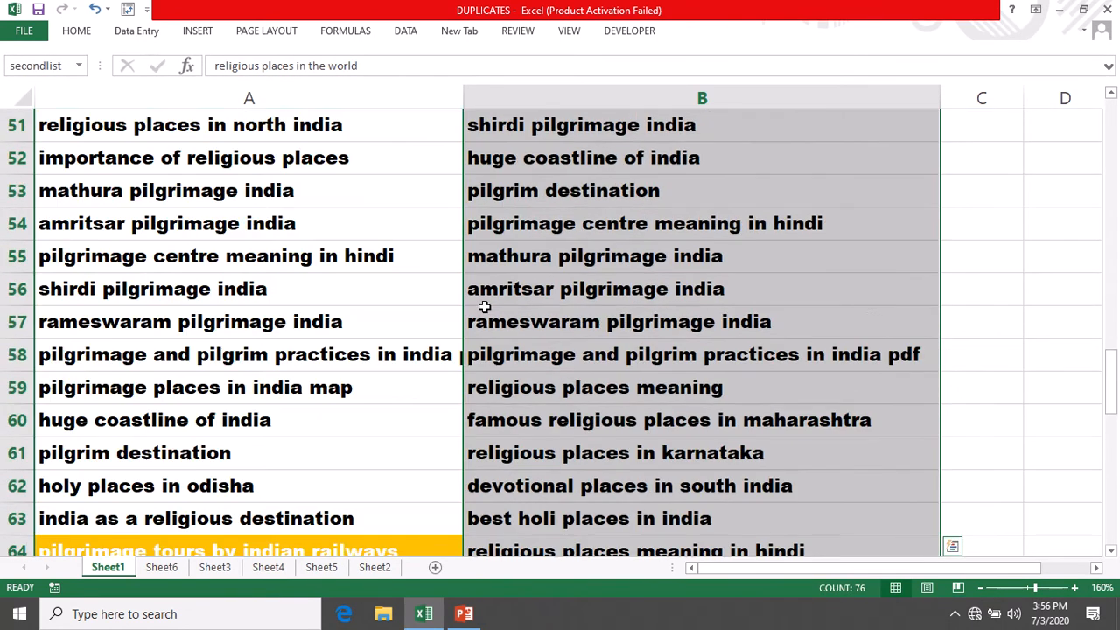
{"action": "left_click", "coordinate": [76, 33]}
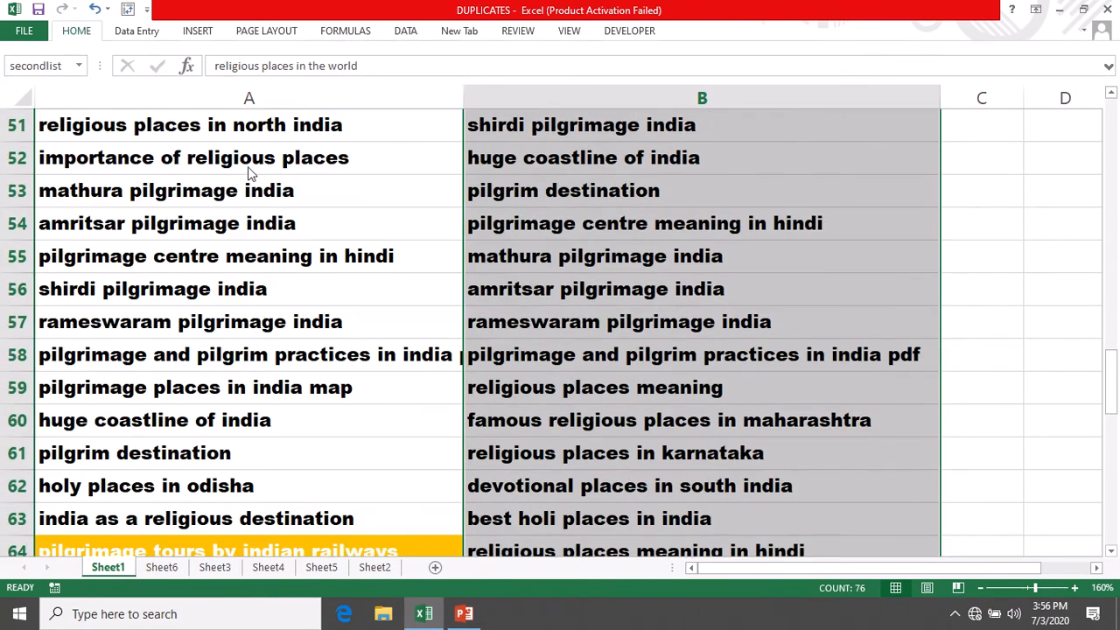
{"action": "left_click", "coordinate": [1000, 211]}
{"action": "left_click", "coordinate": [983, 192]}
- Enter the rule formula as plain text in cell C3: countif(secondlist_2,a3)=0
{"action": "scroll", "coordinate": [983, 198], "scroll_direction": "up", "scroll_amount": 5}
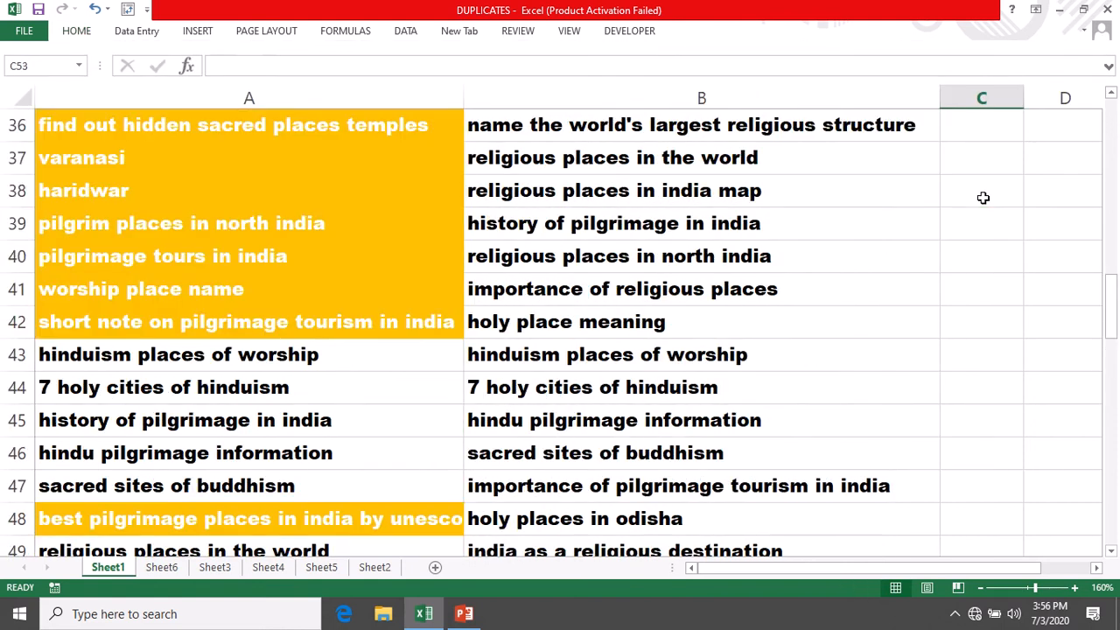
{"action": "scroll", "coordinate": [983, 198], "scroll_direction": "up", "scroll_amount": 12}
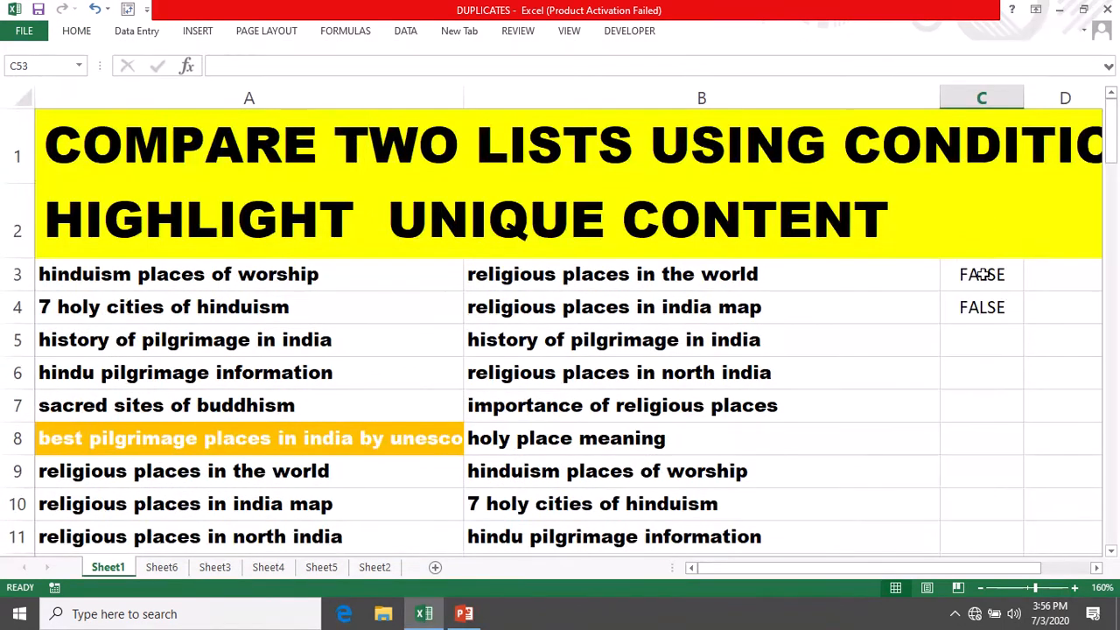
{"action": "left_click", "coordinate": [983, 275]}
{"action": "type", "text": "countif(secondlist_2,A3)=0"}
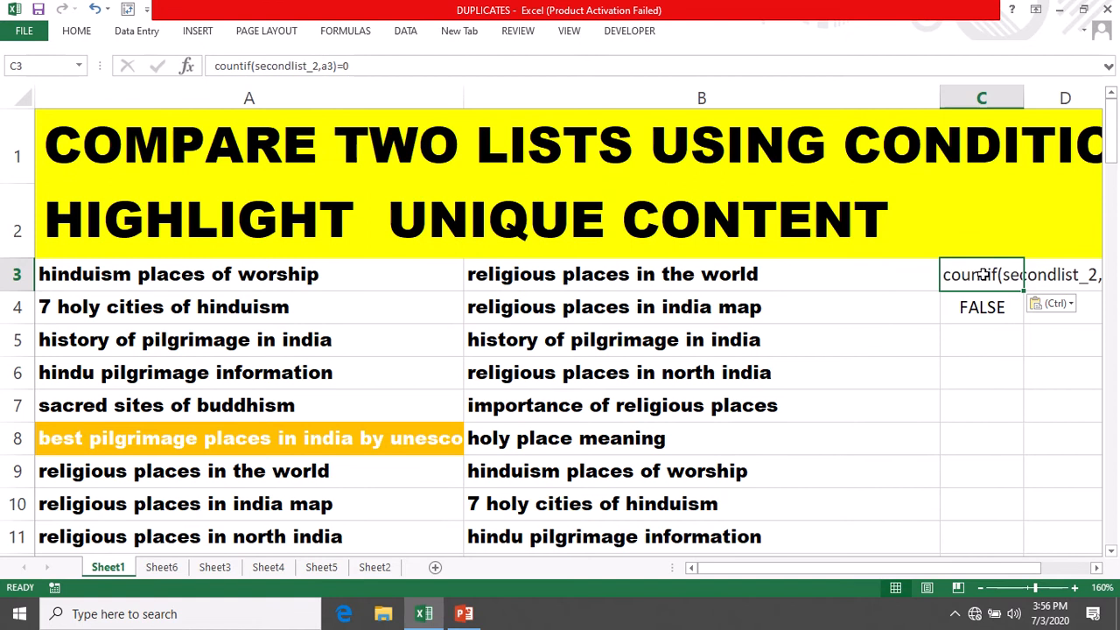
{"action": "left_click", "coordinate": [987, 337]}
{"action": "left_click", "coordinate": [977, 274]}
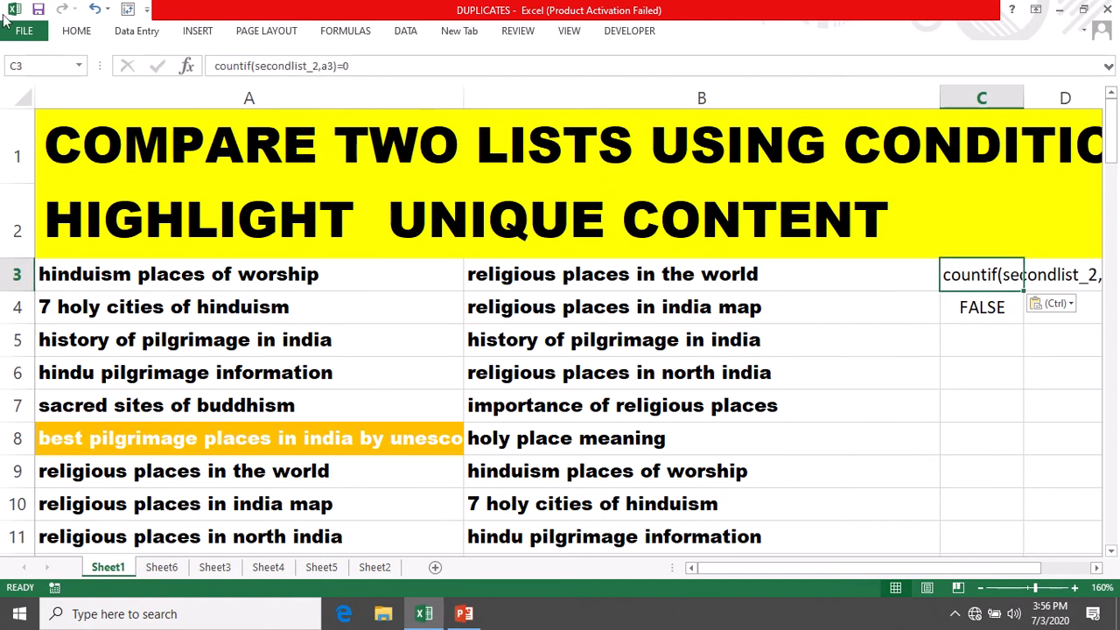
- Set the font of the formula text in cell C3 to Arial Black and view its full length
{"action": "left_click", "coordinate": [76, 33]}
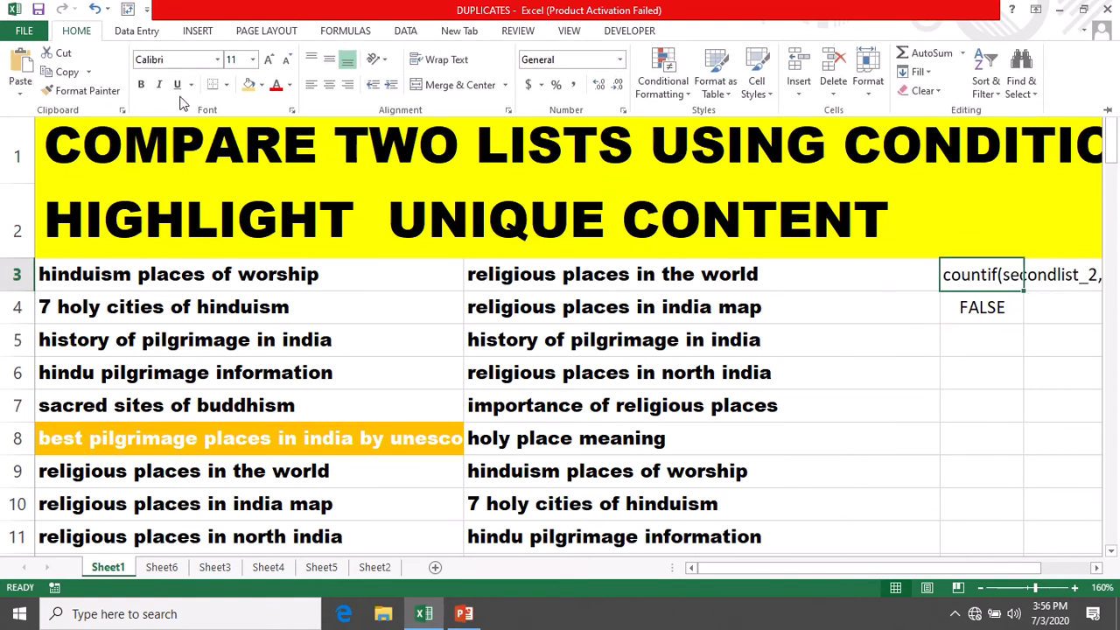
{"action": "left_click", "coordinate": [217, 59]}
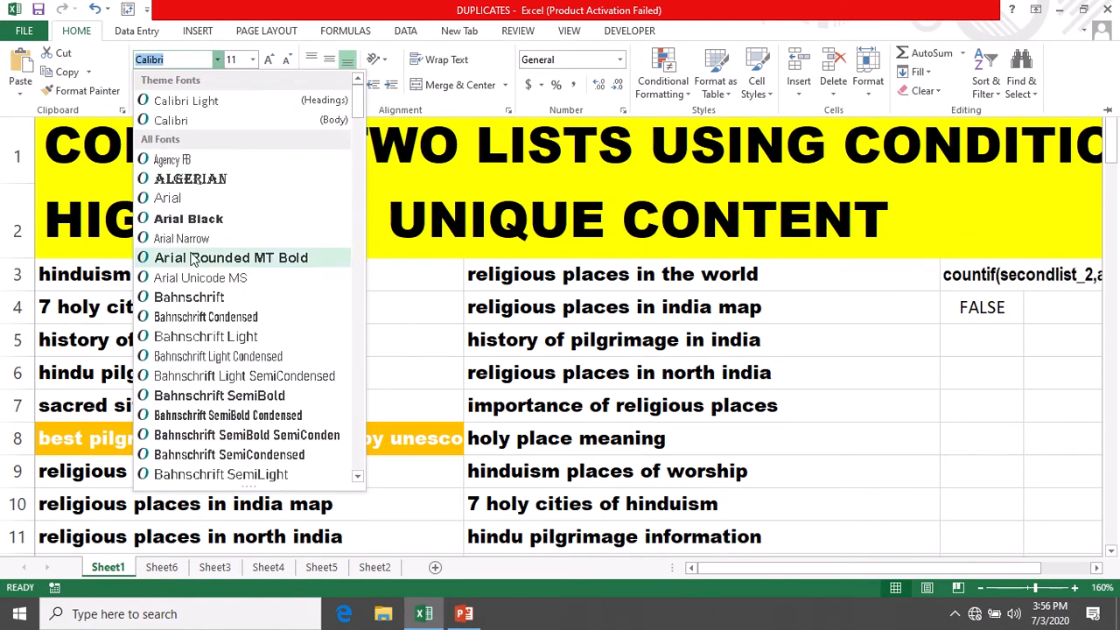
{"action": "left_click", "coordinate": [177, 223]}
{"action": "left_click", "coordinate": [985, 394]}
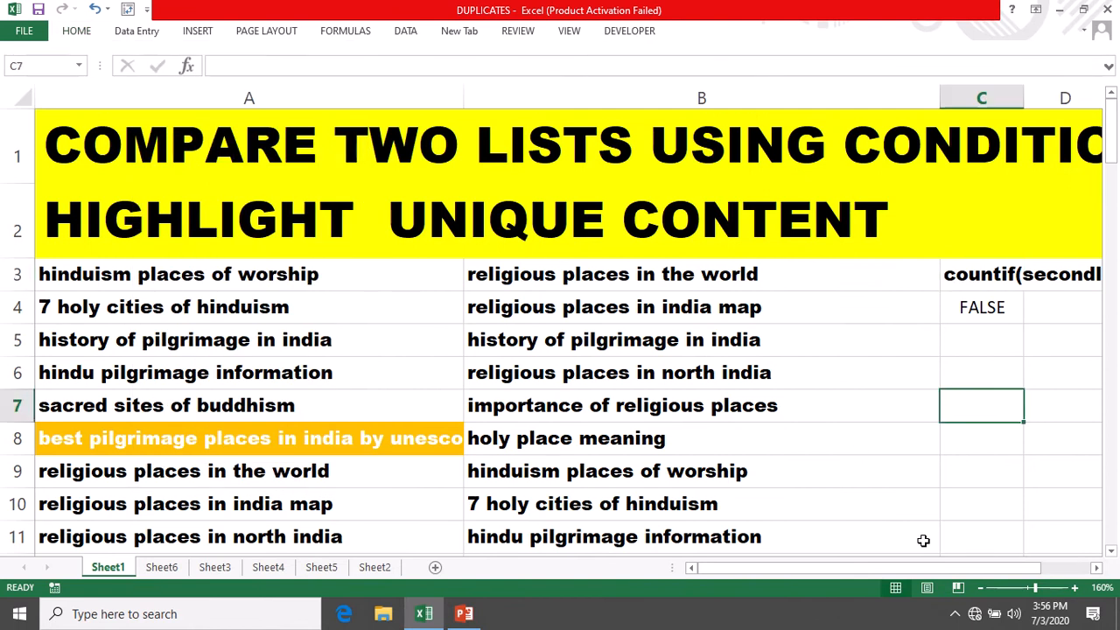
{"action": "left_click_drag", "start_coordinate": [903, 568], "coordinate": [938, 568]}
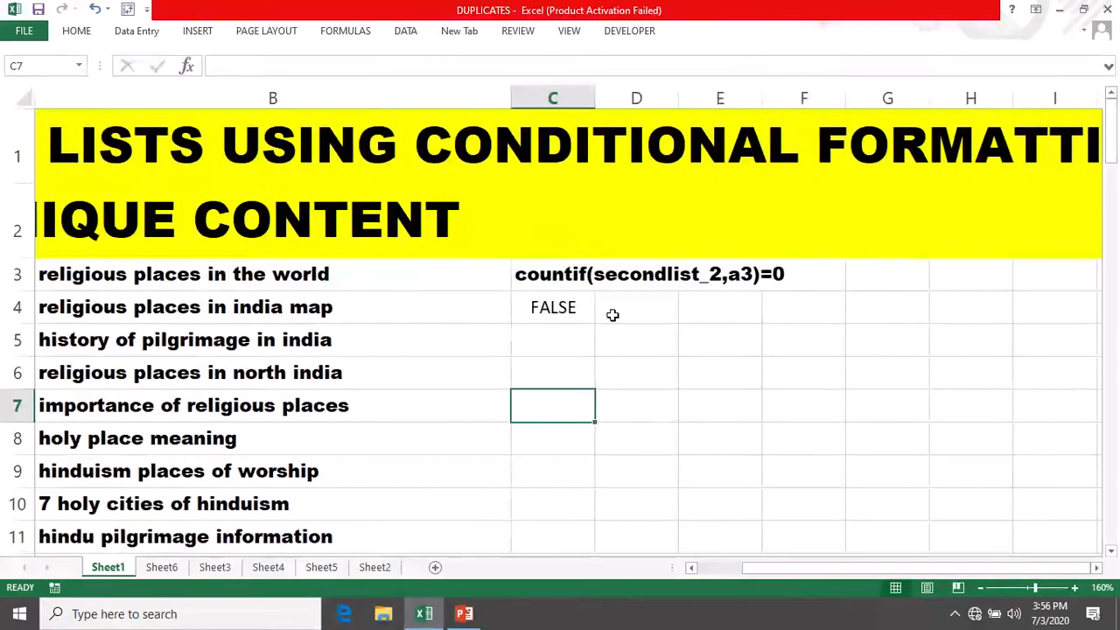
{"action": "left_click", "coordinate": [531, 276]}
{"action": "left_click_drag", "start_coordinate": [899, 572], "coordinate": [745, 601]}
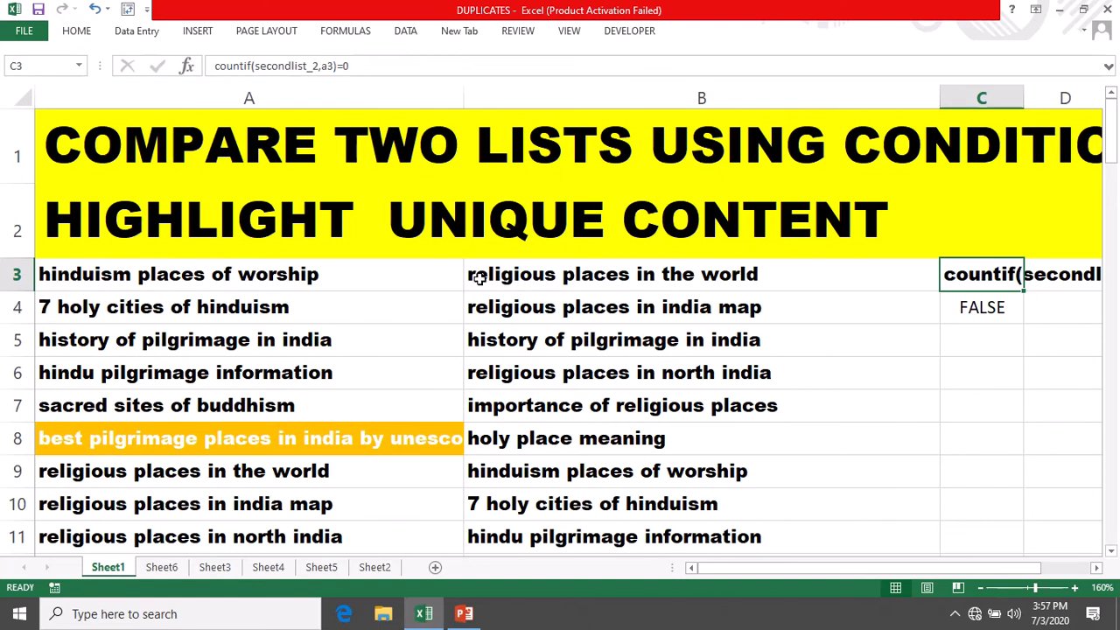
- Start a new formula-based conditional formatting rule for the second list, B3:B78
{"action": "left_click", "coordinate": [520, 278]}
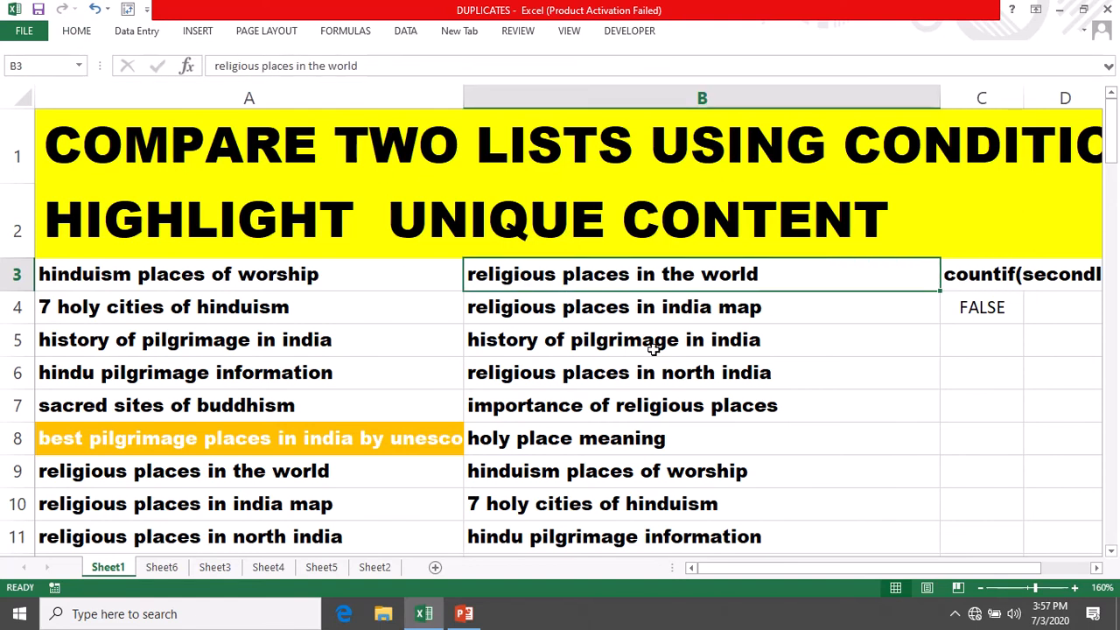
{"action": "key", "text": "ctrl+shift+Down"}
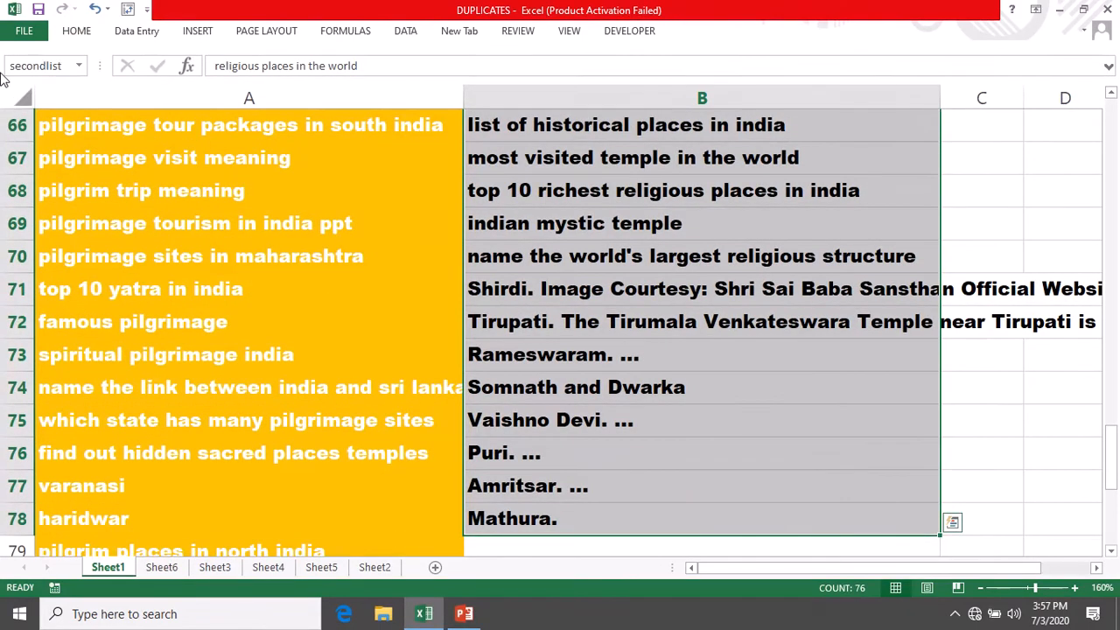
{"action": "left_click", "coordinate": [87, 33]}
{"action": "left_click", "coordinate": [686, 93]}
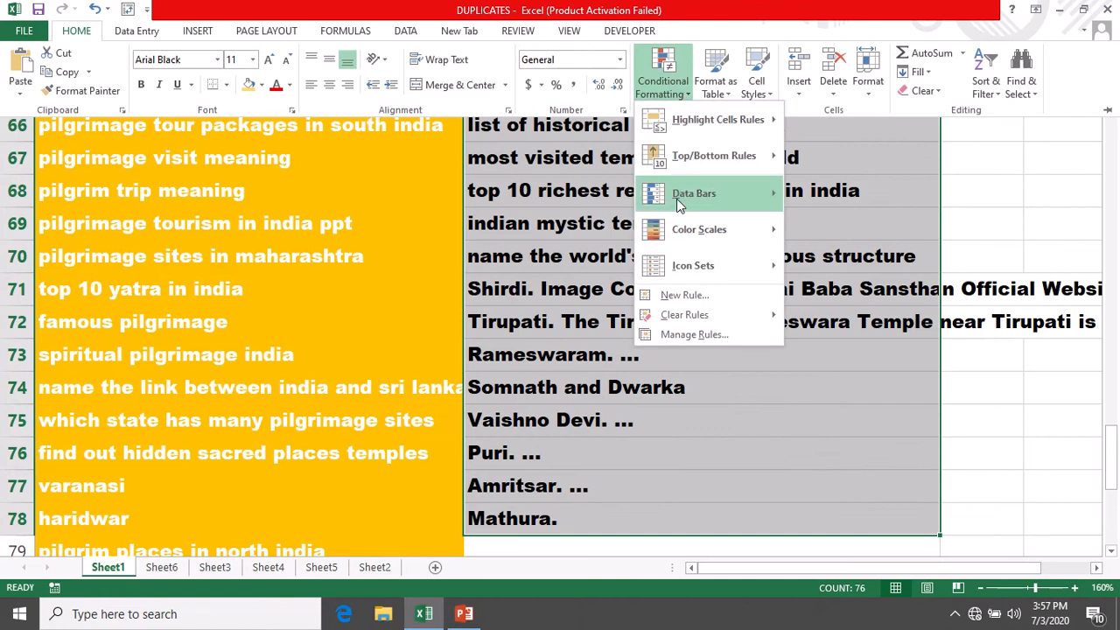
{"action": "left_click", "coordinate": [671, 298]}
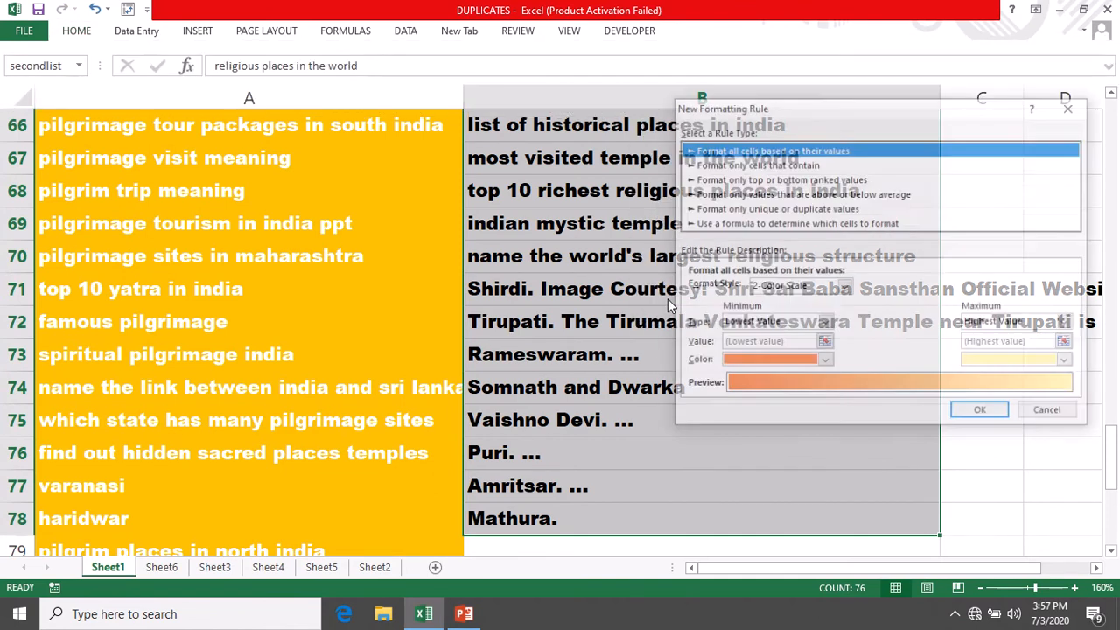
{"action": "left_click", "coordinate": [707, 224]}
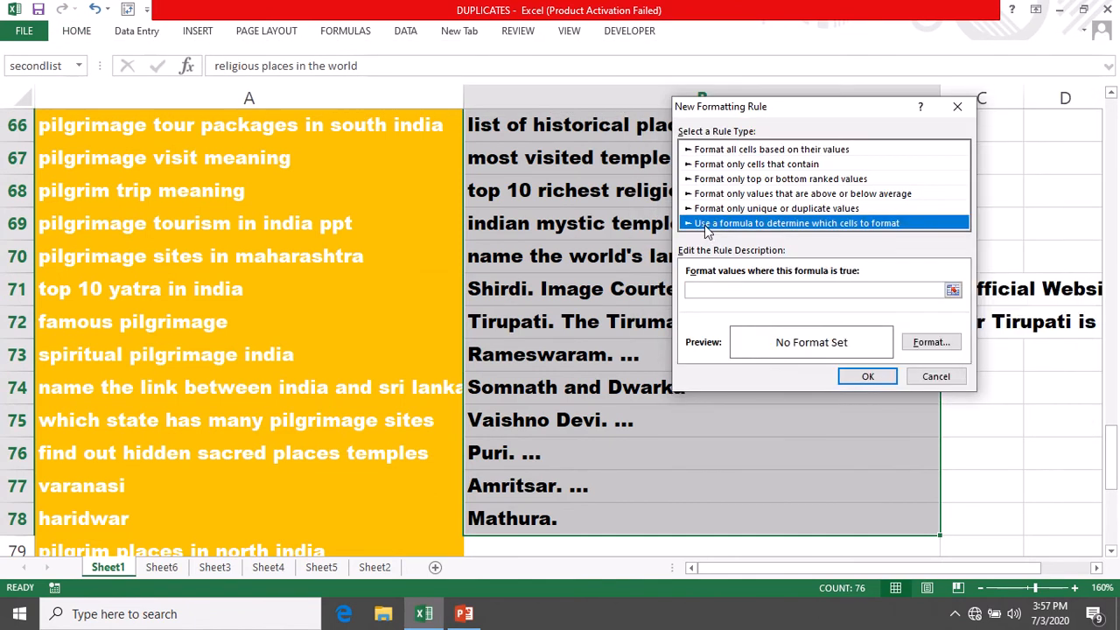
- Enter the rule formula =countif(firstlist_1,b3)=0 for the second list
{"action": "left_click", "coordinate": [717, 289]}
{"action": "type", "text": "=countif("}
{"action": "scroll", "coordinate": [157, 347], "scroll_direction": "up", "scroll_amount": 4}
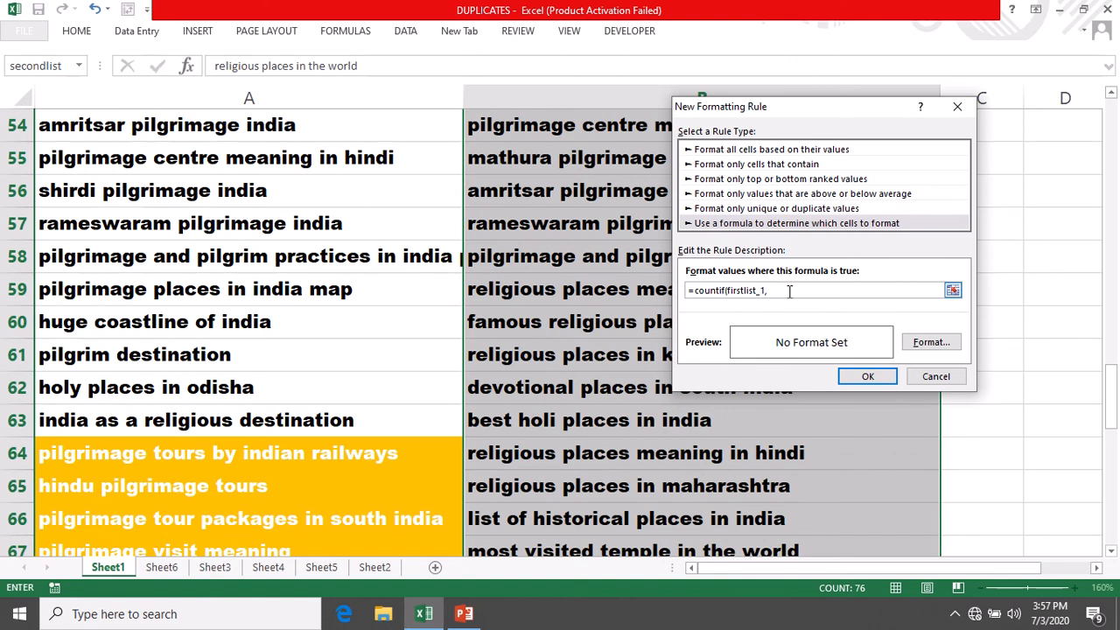
{"action": "scroll", "coordinate": [438, 329], "scroll_direction": "up", "scroll_amount": 17}
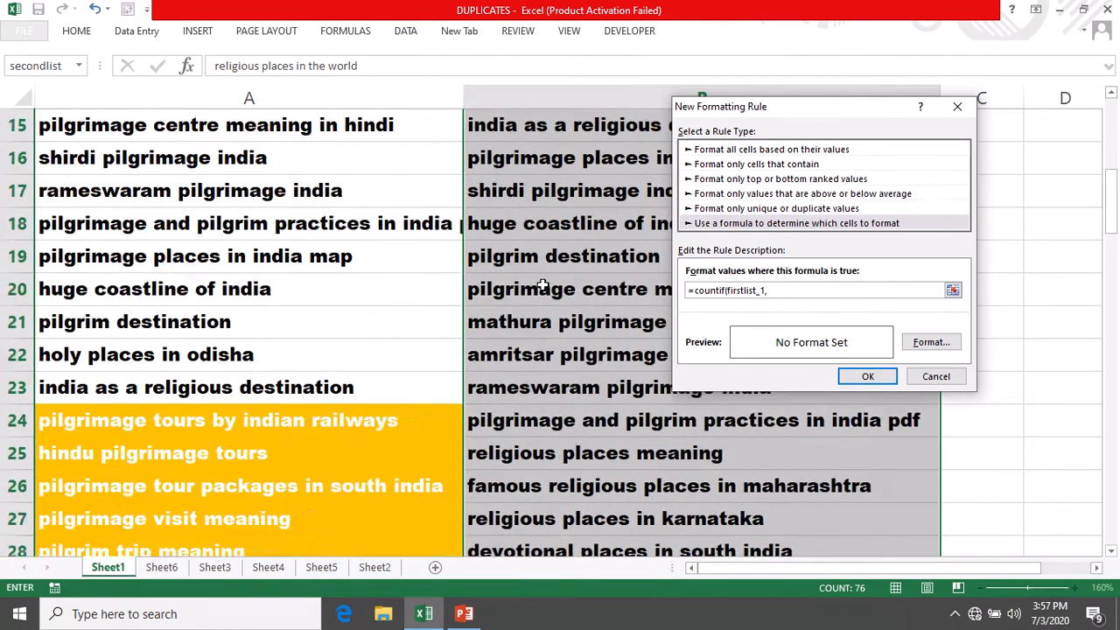
{"action": "scroll", "coordinate": [535, 250], "scroll_direction": "up", "scroll_amount": 1}
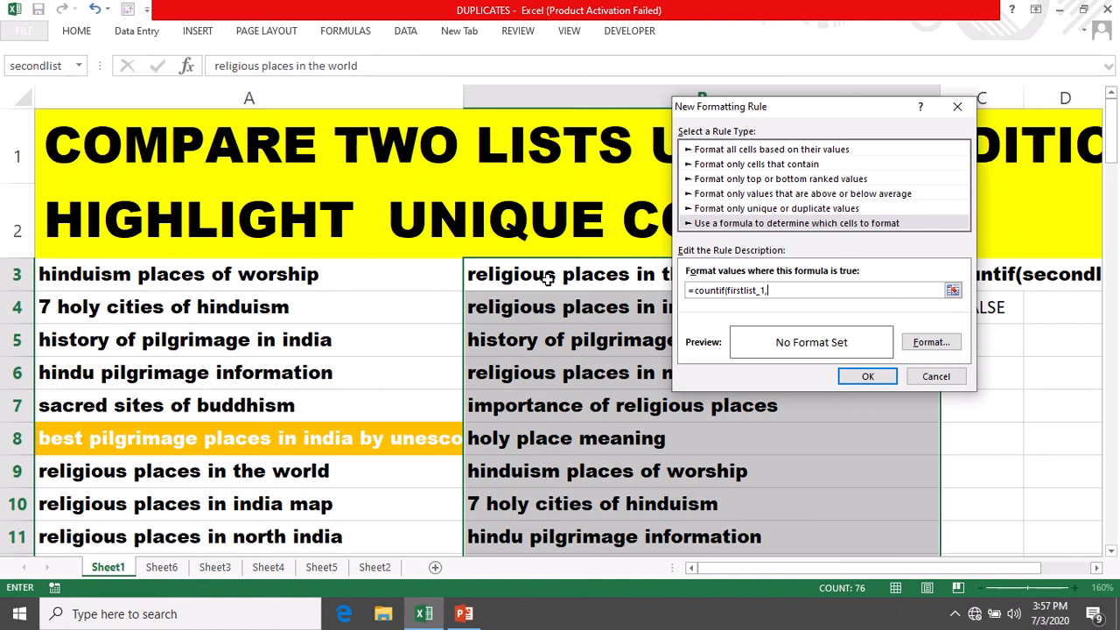
{"action": "type", "text": "3)=0"}
- Give the rule a light green fill with a white bold font and apply it to the second list
{"action": "left_click", "coordinate": [929, 342]}
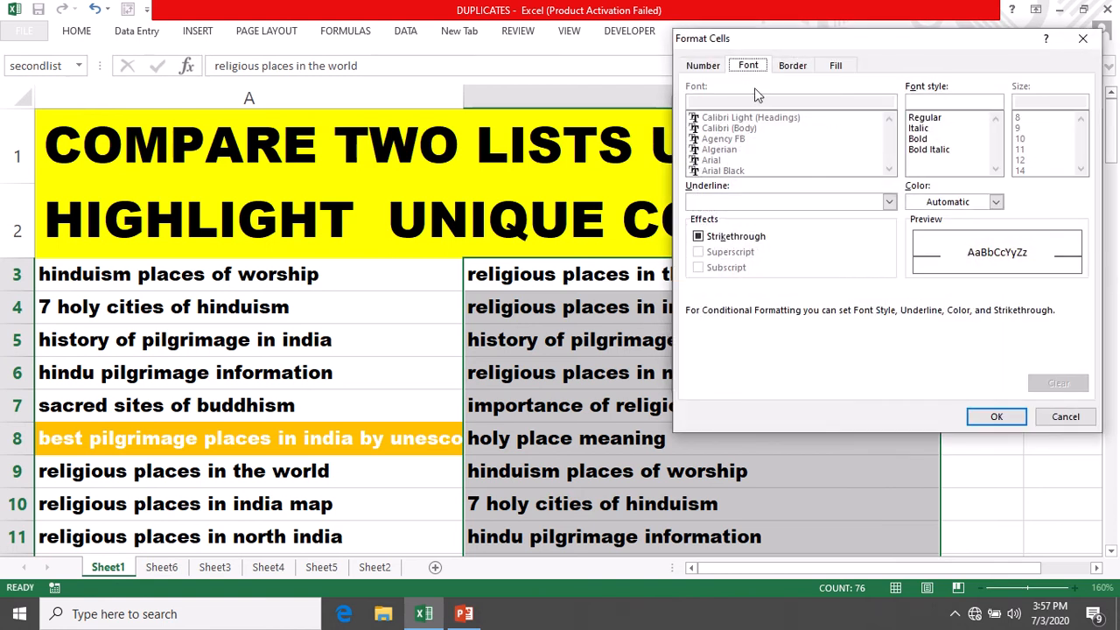
{"action": "left_click", "coordinate": [836, 66]}
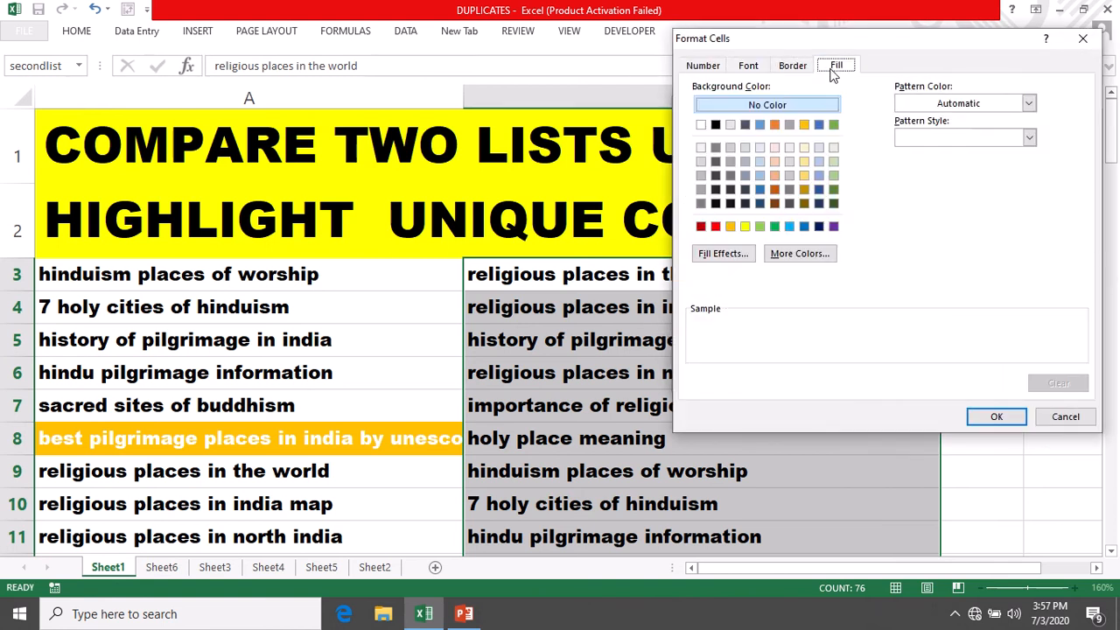
{"action": "left_click", "coordinate": [775, 228]}
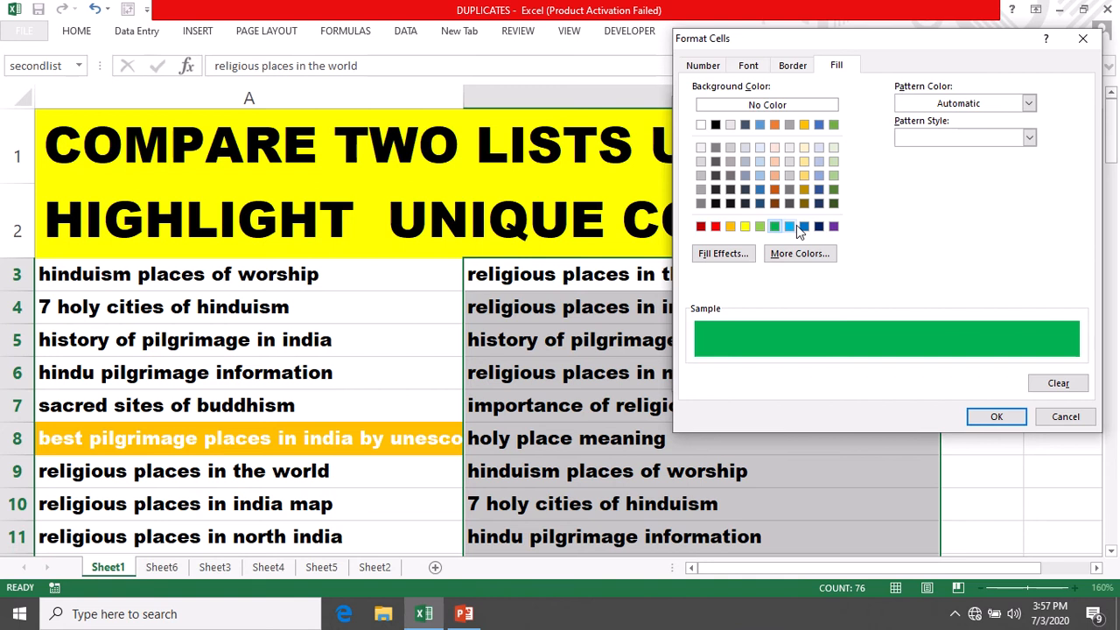
{"action": "left_click", "coordinate": [761, 228]}
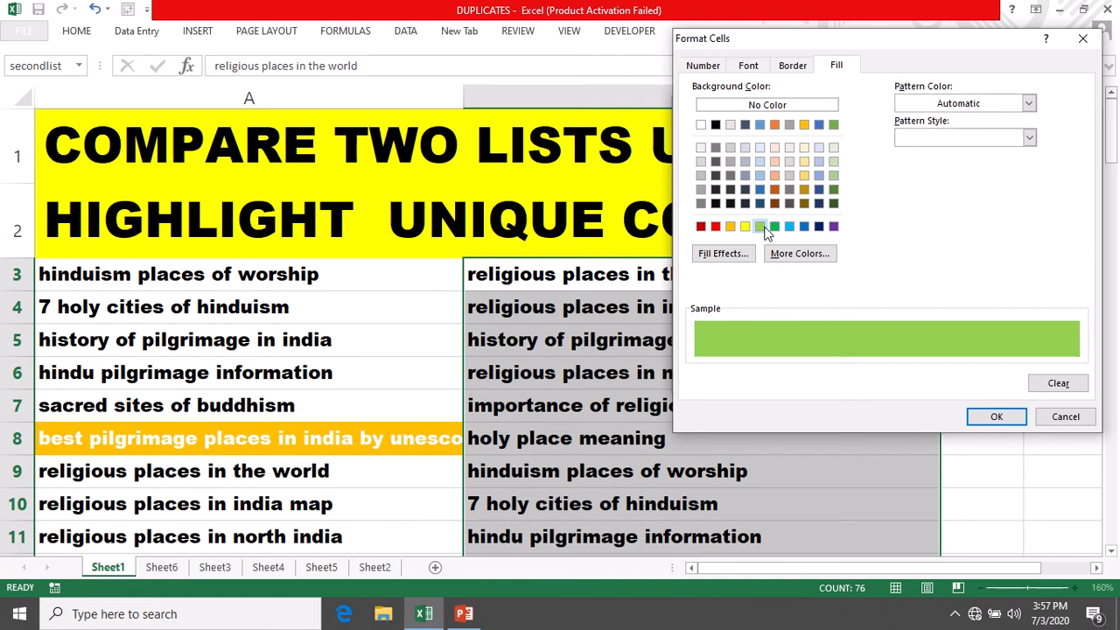
{"action": "left_click", "coordinate": [749, 69]}
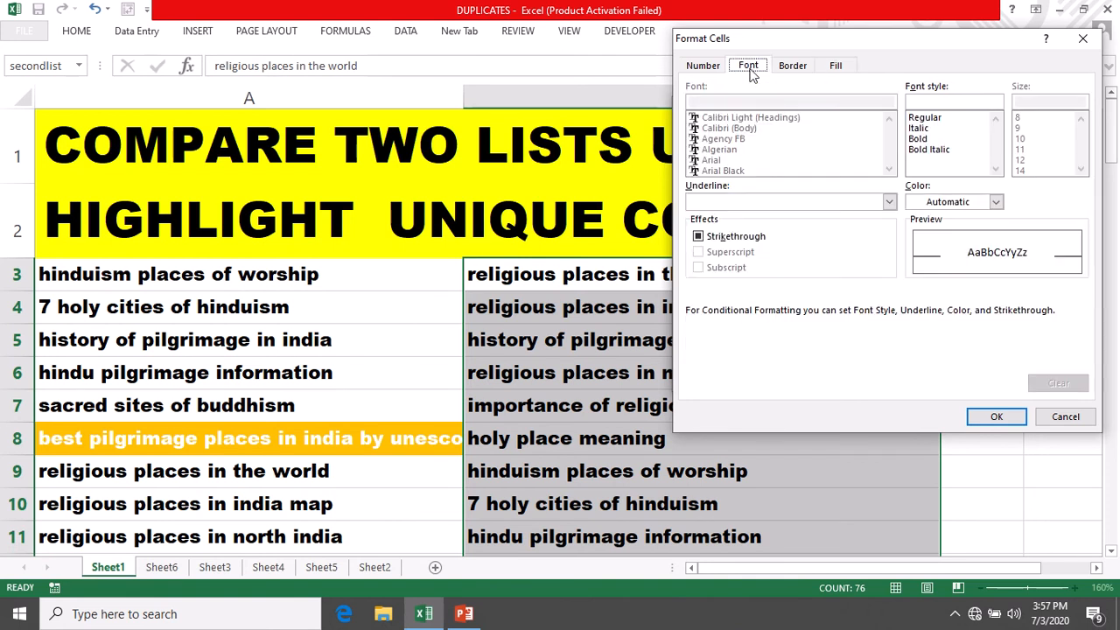
{"action": "left_click", "coordinate": [995, 202]}
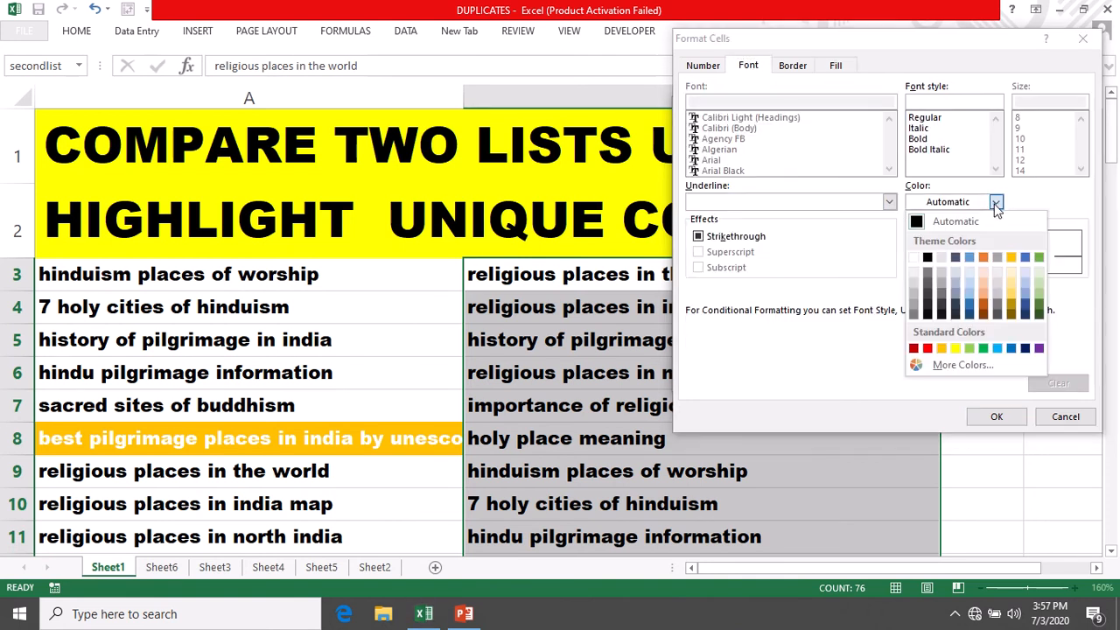
{"action": "left_click", "coordinate": [913, 258]}
{"action": "left_click", "coordinate": [918, 139]}
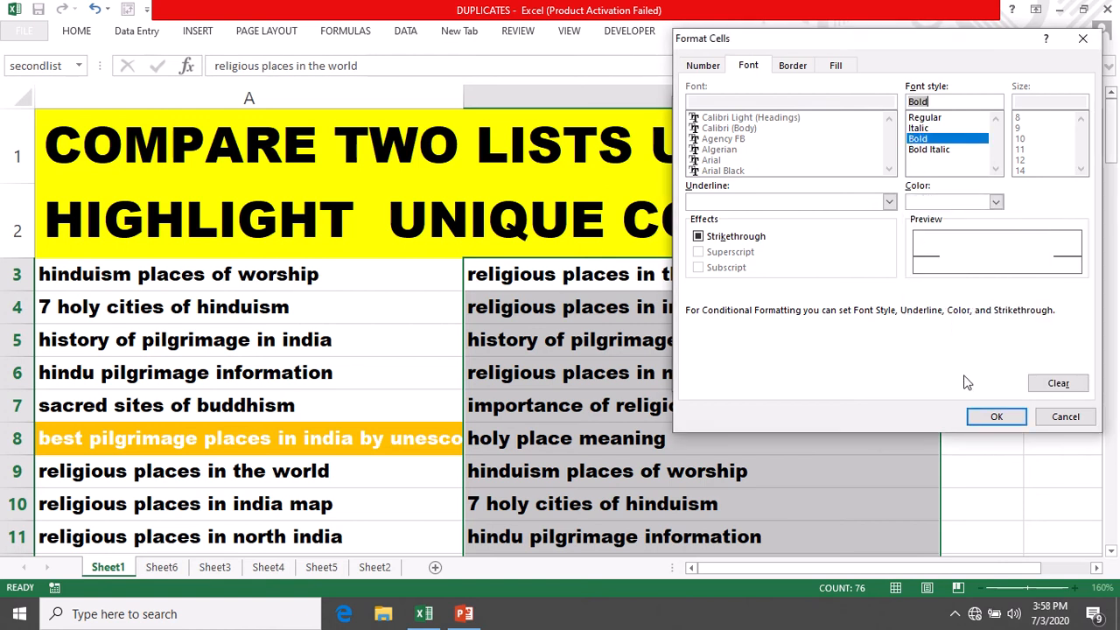
{"action": "left_click", "coordinate": [996, 417]}
{"action": "left_click", "coordinate": [865, 376]}
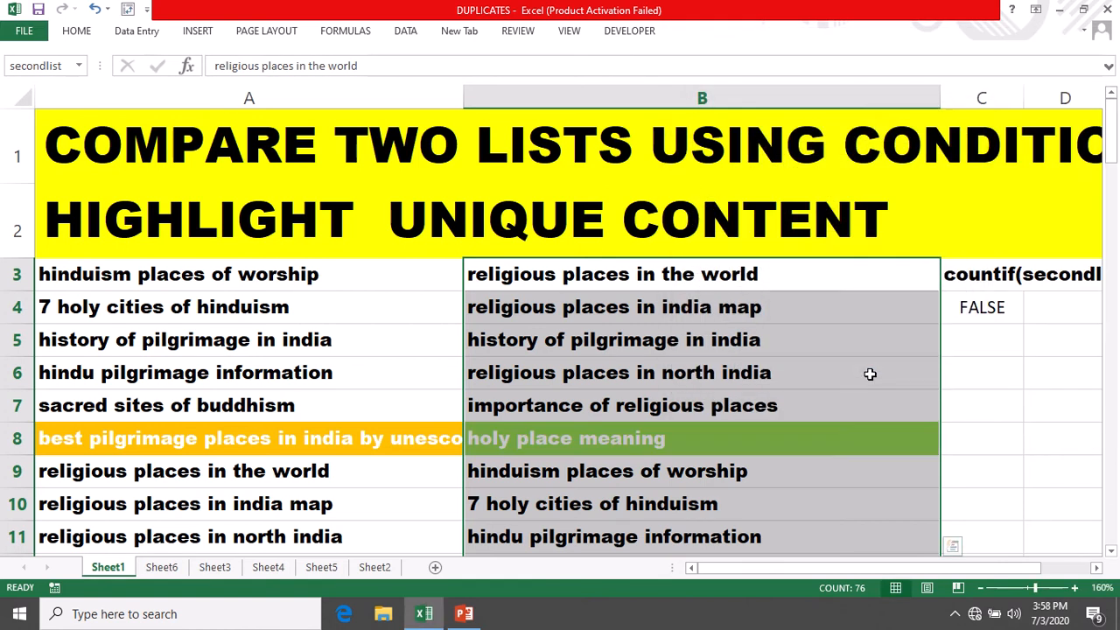
{"action": "scroll", "coordinate": [763, 330], "scroll_direction": "down", "scroll_amount": 3}
{"action": "scroll", "coordinate": [761, 333], "scroll_direction": "up", "scroll_amount": 3}
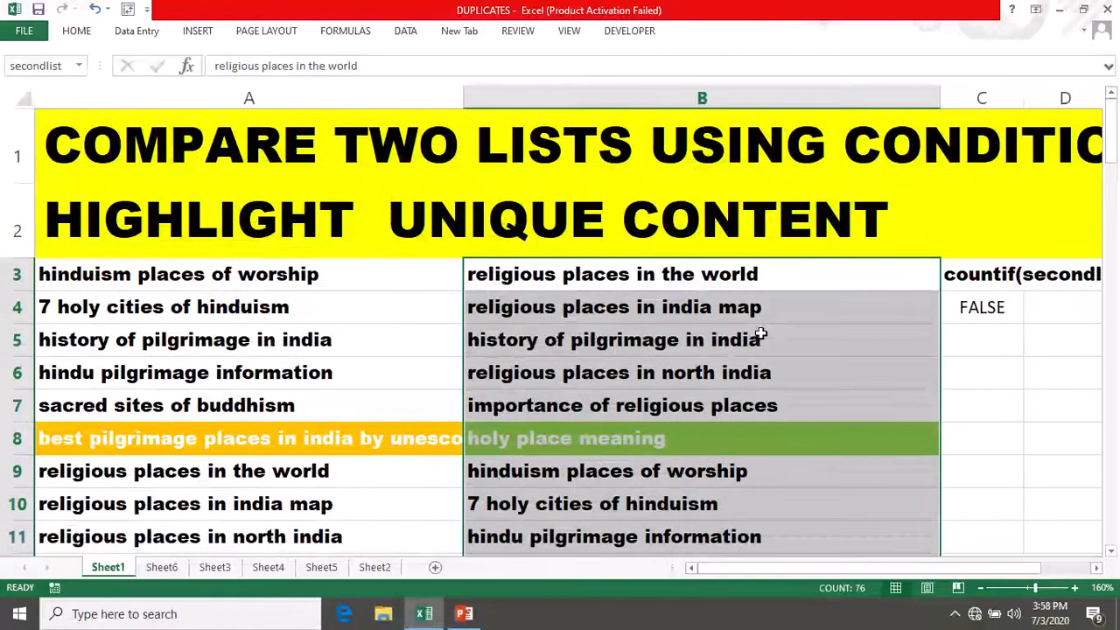
- Examine the highlighted unique entries in columns A and B from the first rows down to B78
{"action": "scroll", "coordinate": [665, 312], "scroll_direction": "down", "scroll_amount": 1}
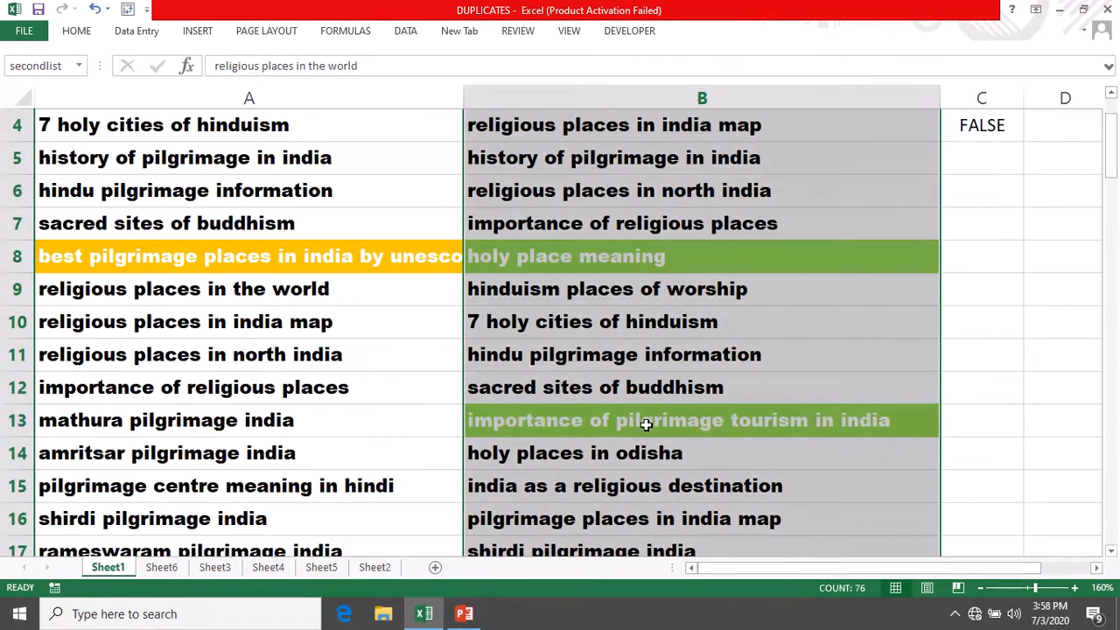
{"action": "left_click", "coordinate": [472, 422]}
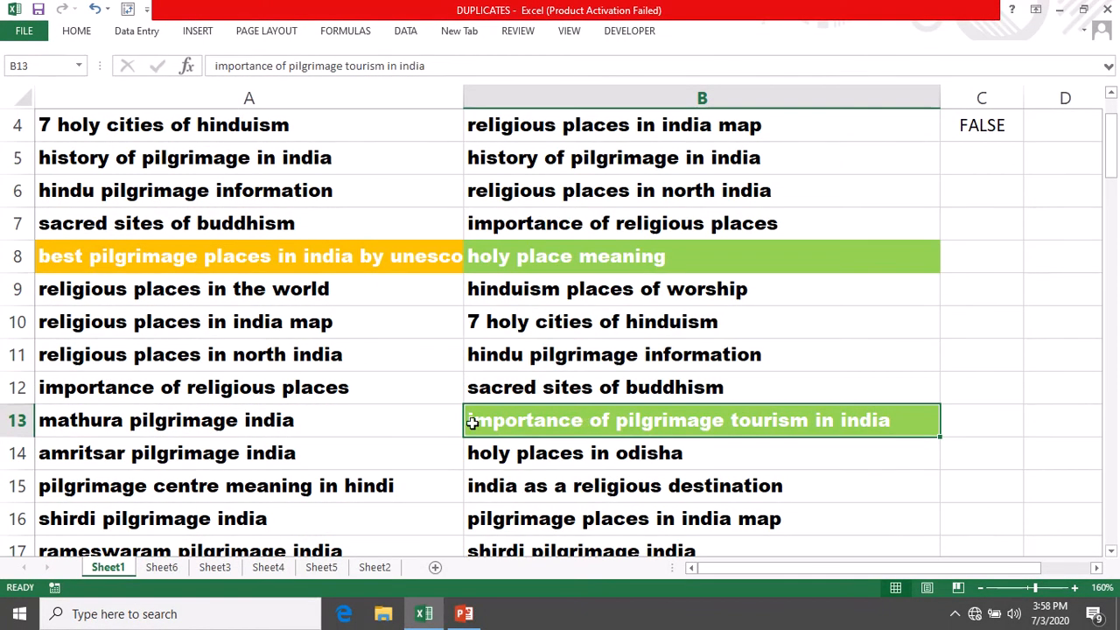
{"action": "left_click", "coordinate": [200, 430]}
{"action": "left_click_drag", "start_coordinate": [268, 160], "coordinate": [305, 446]}
{"action": "scroll", "coordinate": [735, 250], "scroll_direction": "down", "scroll_amount": 5}
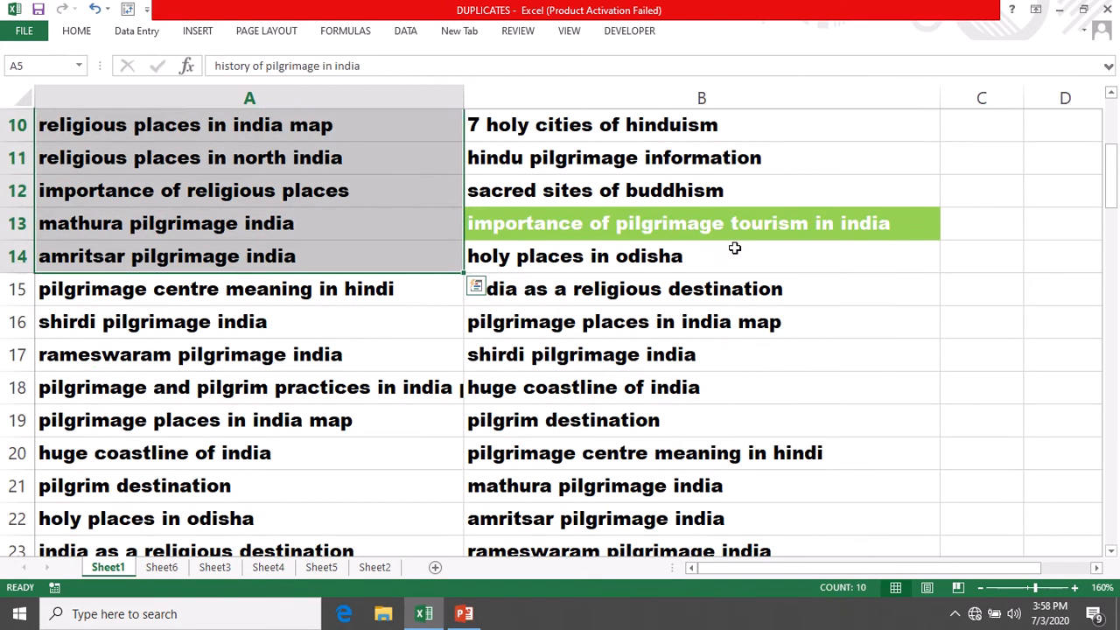
{"action": "scroll", "coordinate": [735, 251], "scroll_direction": "down", "scroll_amount": 6}
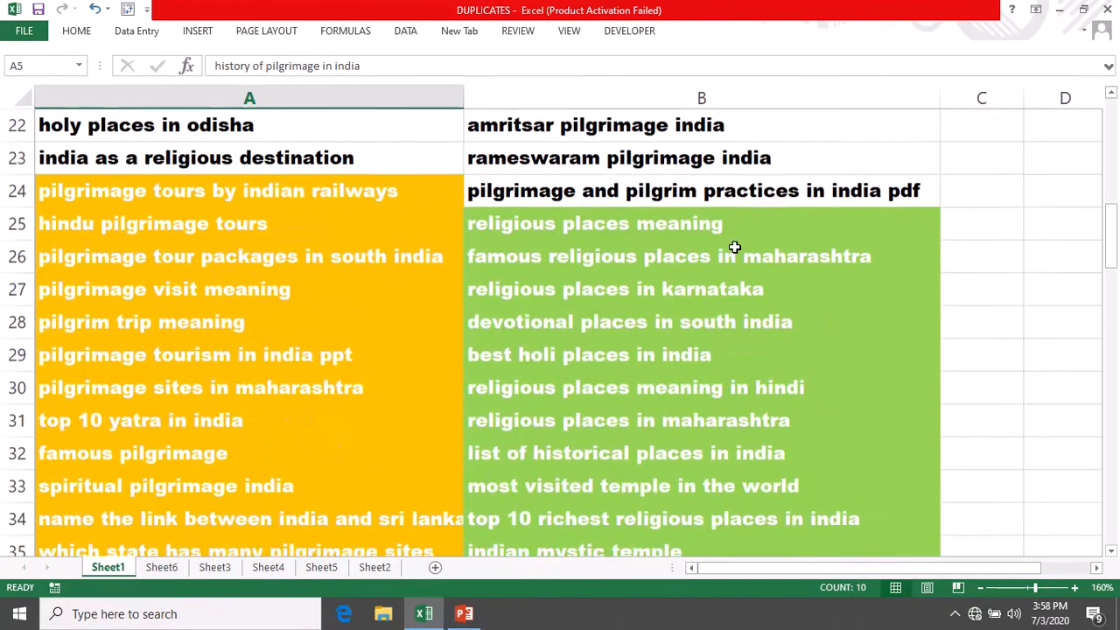
{"action": "scroll", "coordinate": [735, 247], "scroll_direction": "down", "scroll_amount": 5}
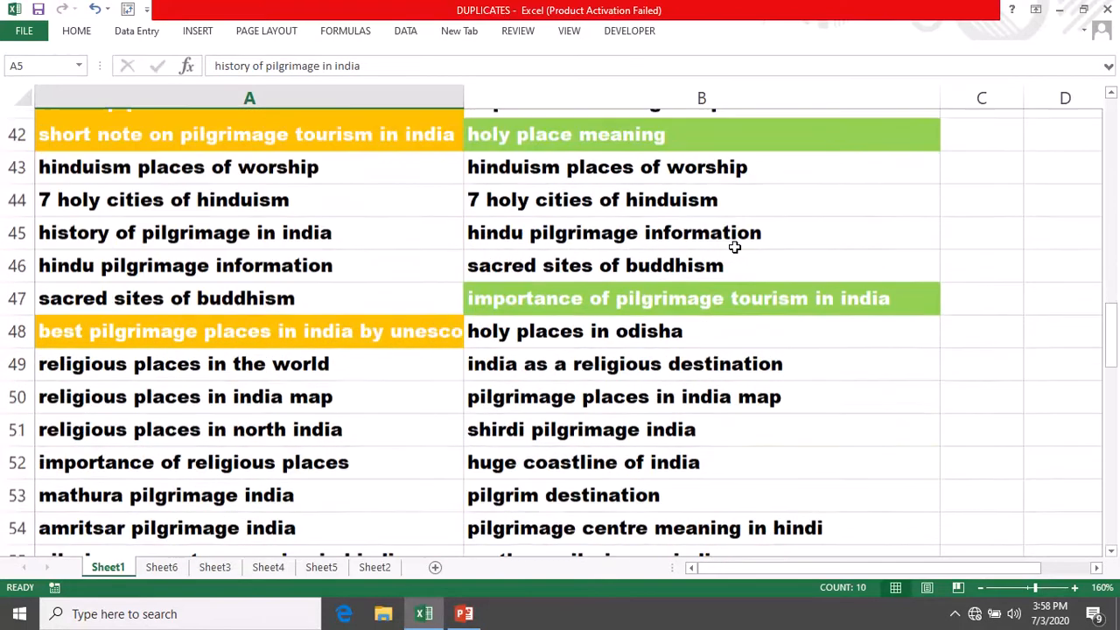
{"action": "scroll", "coordinate": [735, 248], "scroll_direction": "down", "scroll_amount": 6}
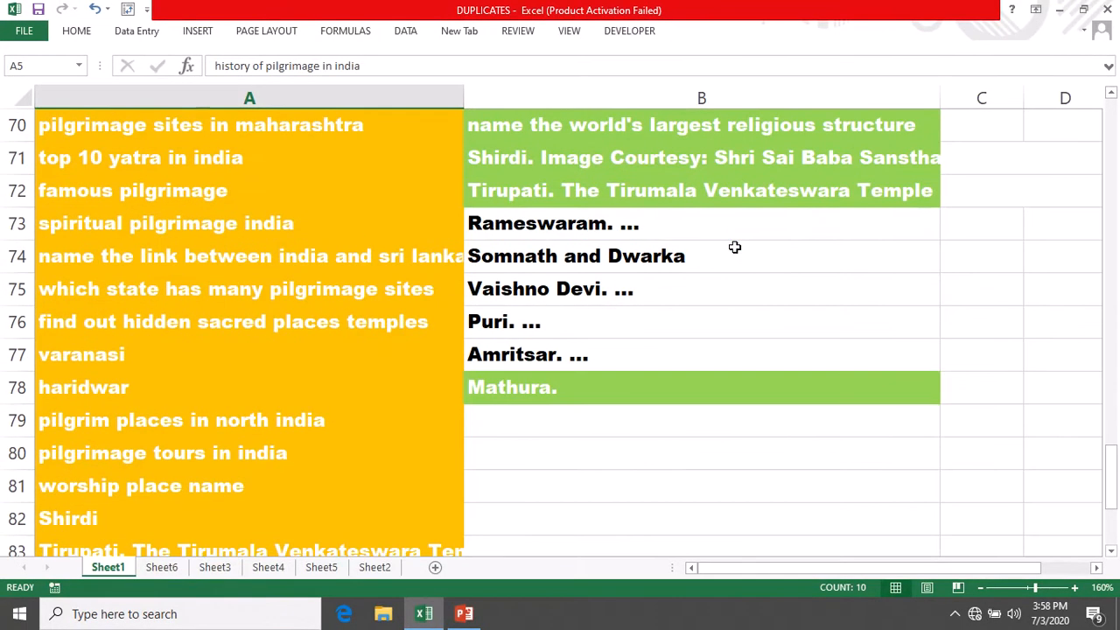
{"action": "scroll", "coordinate": [733, 245], "scroll_direction": "down", "scroll_amount": 1}
{"action": "left_click", "coordinate": [515, 293]}
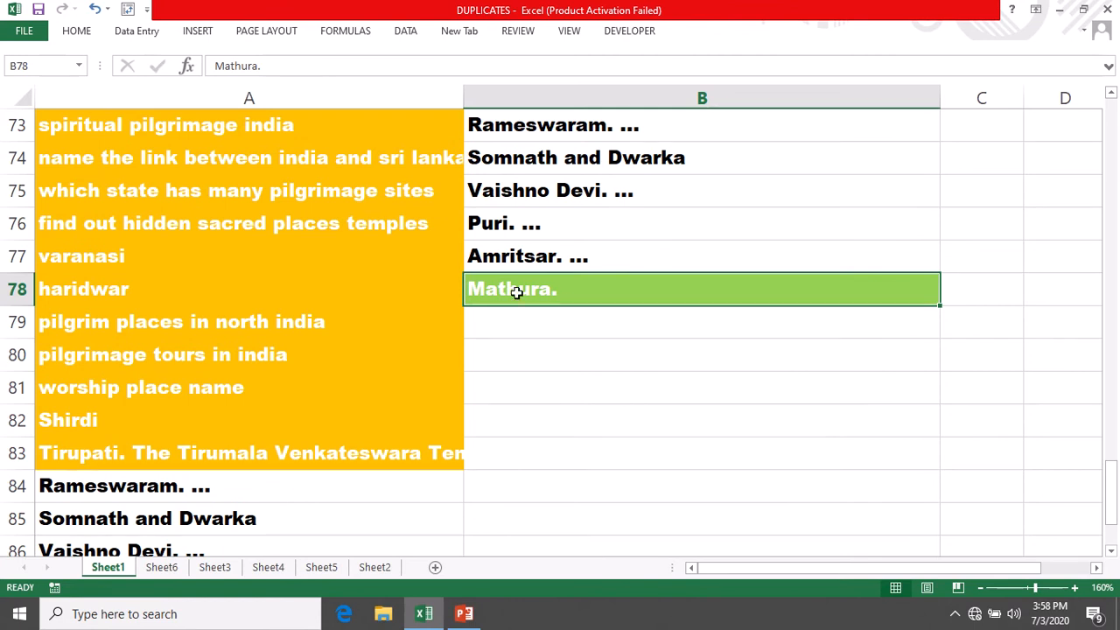
- Review the highlighted and unhighlighted entries of both lists from row 78 back up to the sheet title
{"action": "left_click", "coordinate": [229, 276]}
{"action": "scroll", "coordinate": [707, 248], "scroll_direction": "up", "scroll_amount": 5}
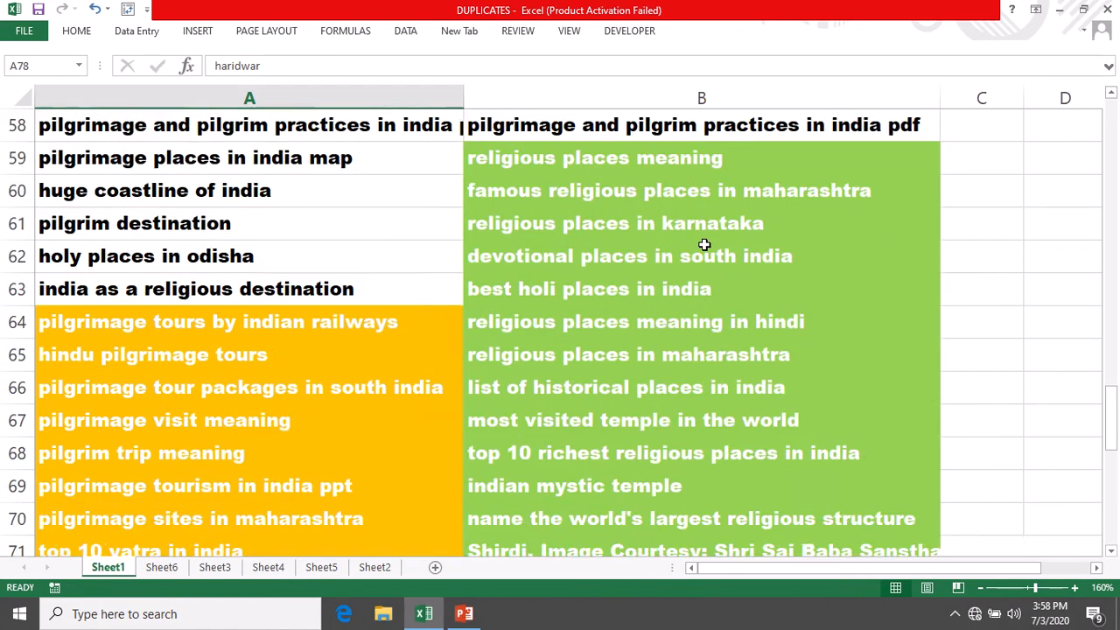
{"action": "scroll", "coordinate": [704, 245], "scroll_direction": "up", "scroll_amount": 2}
{"action": "scroll", "coordinate": [705, 245], "scroll_direction": "down", "scroll_amount": 3}
{"action": "scroll", "coordinate": [704, 245], "scroll_direction": "up", "scroll_amount": 5}
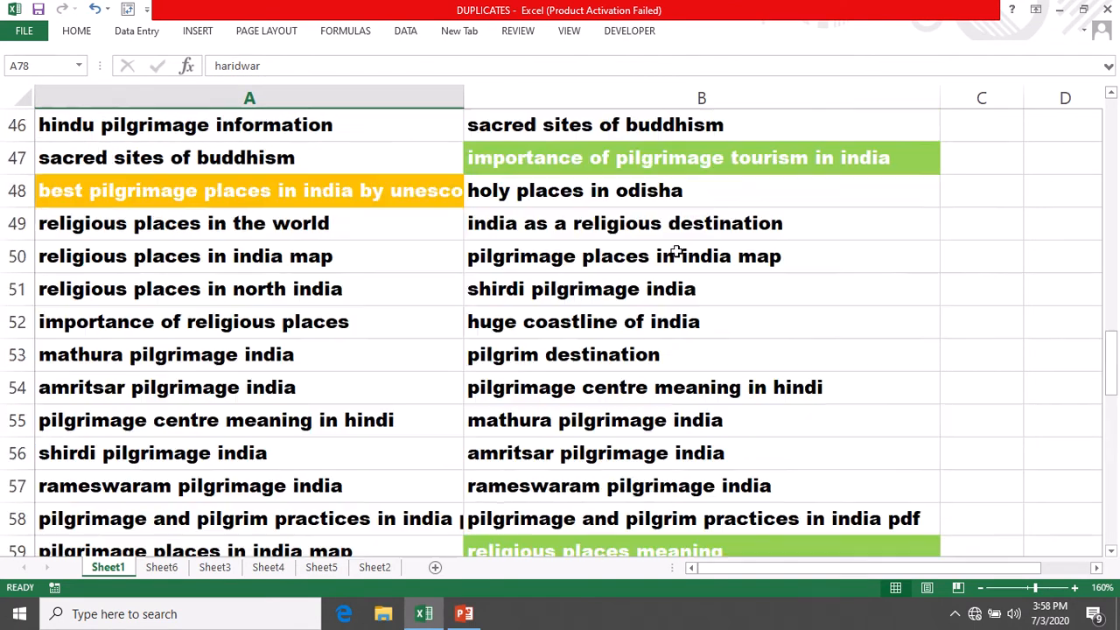
{"action": "left_click", "coordinate": [329, 298]}
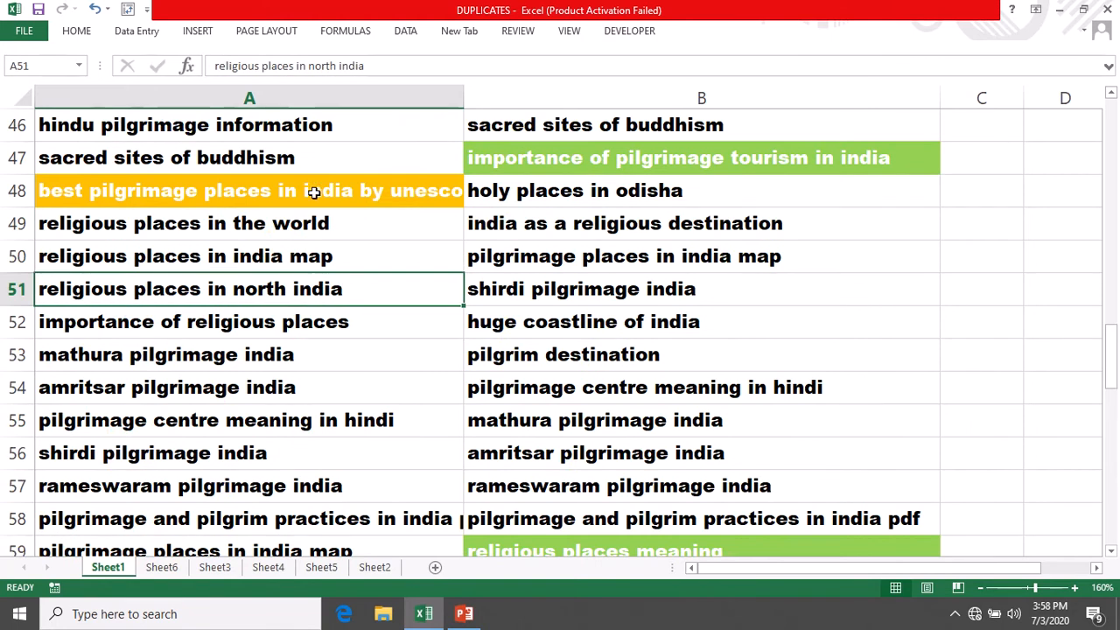
{"action": "left_click", "coordinate": [553, 293]}
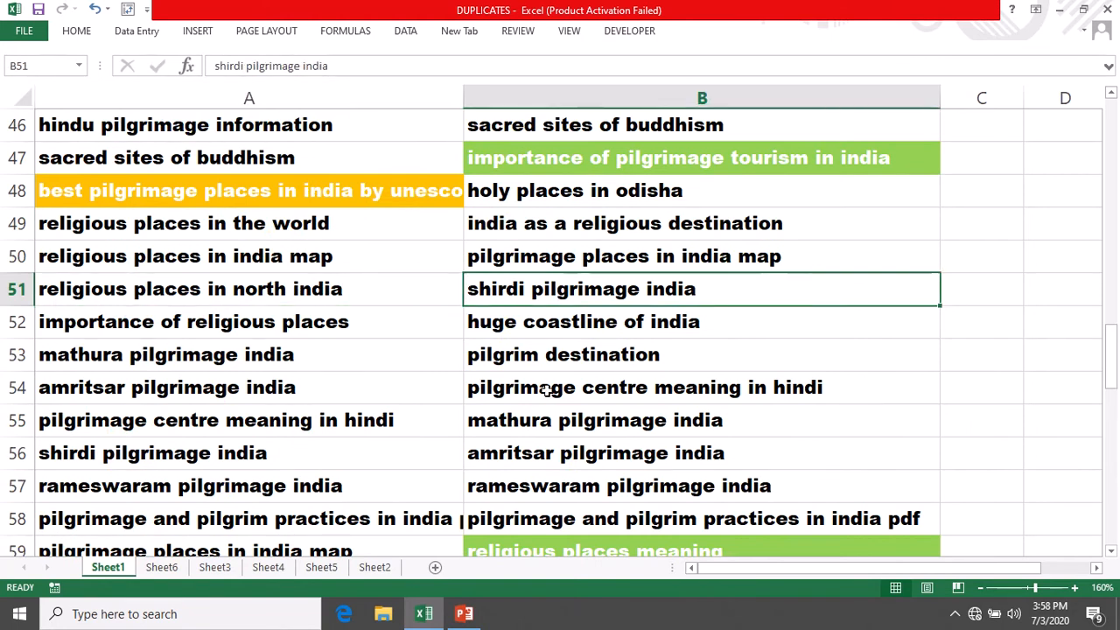
{"action": "scroll", "coordinate": [549, 393], "scroll_direction": "up", "scroll_amount": 15}
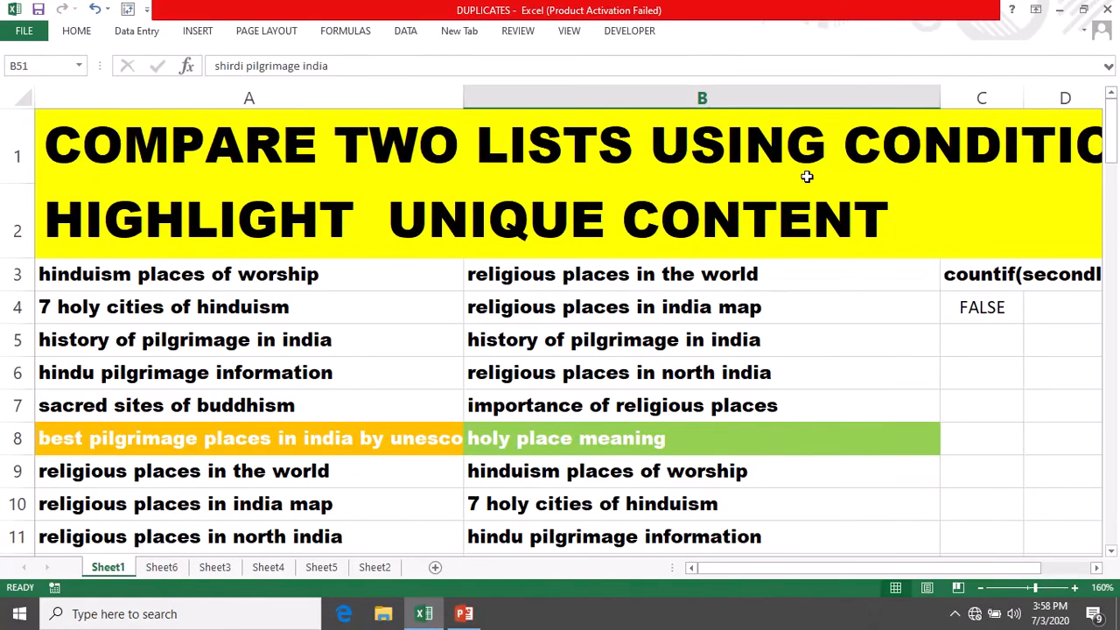
- Inspect the COUNTIF formulas in cells C3 and C4
{"action": "left_click", "coordinate": [776, 149]}
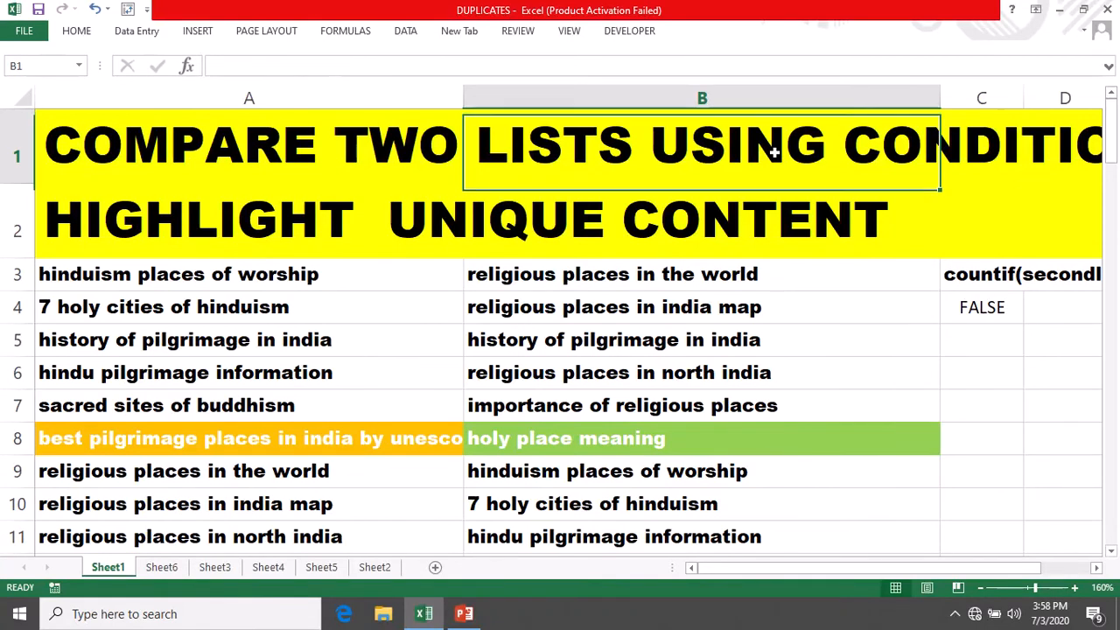
{"action": "left_click", "coordinate": [974, 275]}
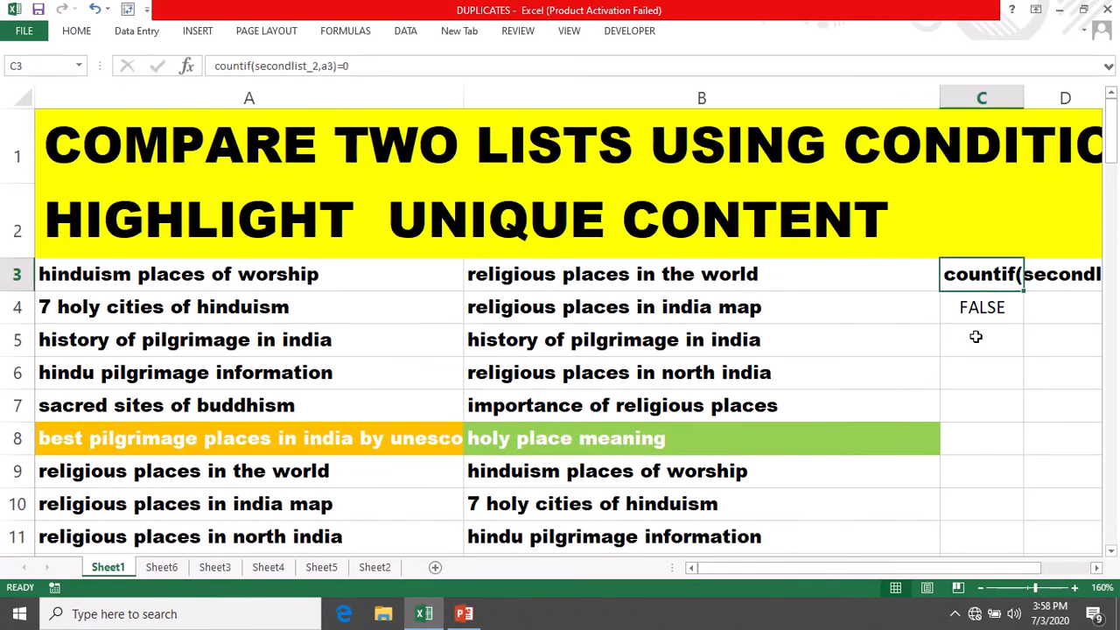
{"action": "left_click", "coordinate": [974, 313]}
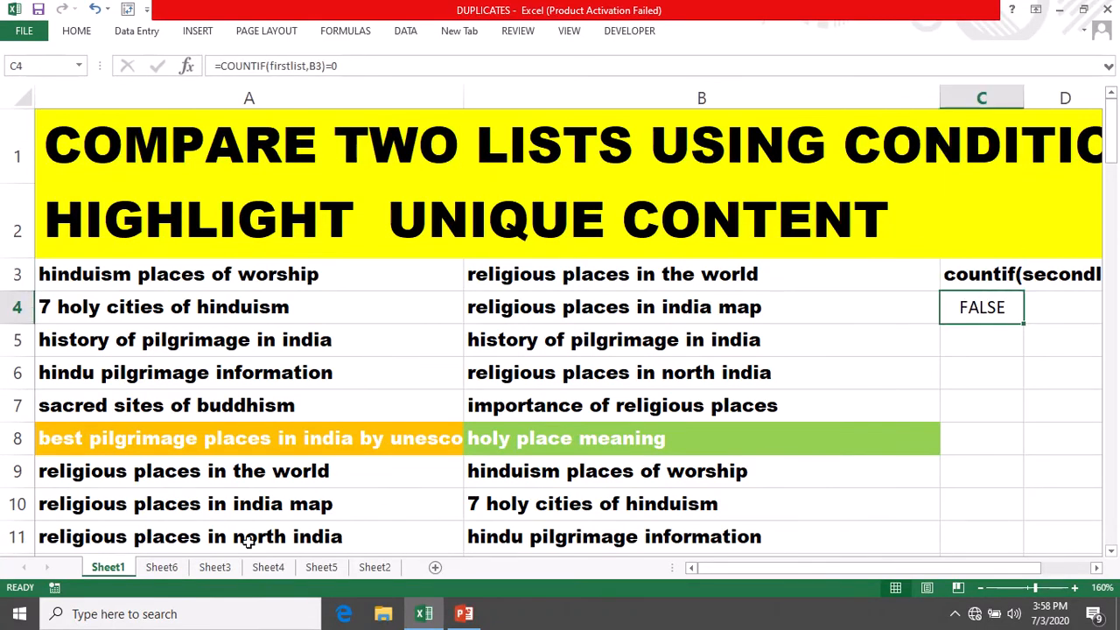
- Switch to Sheet6 and select its title in cell A1
{"action": "left_click", "coordinate": [162, 567]}
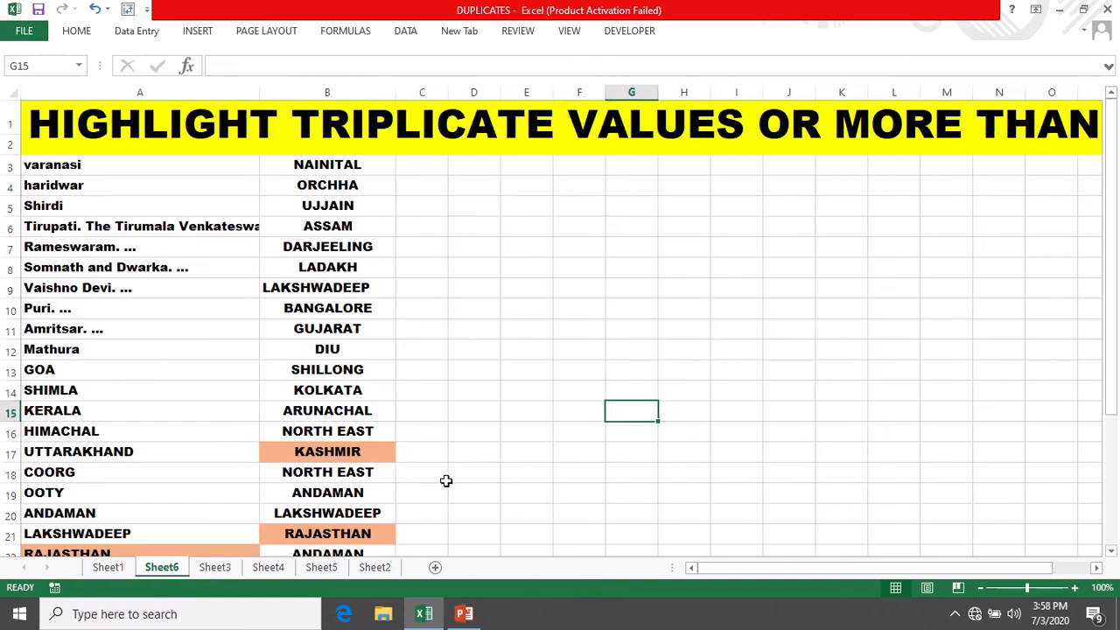
{"action": "left_click", "coordinate": [62, 127]}
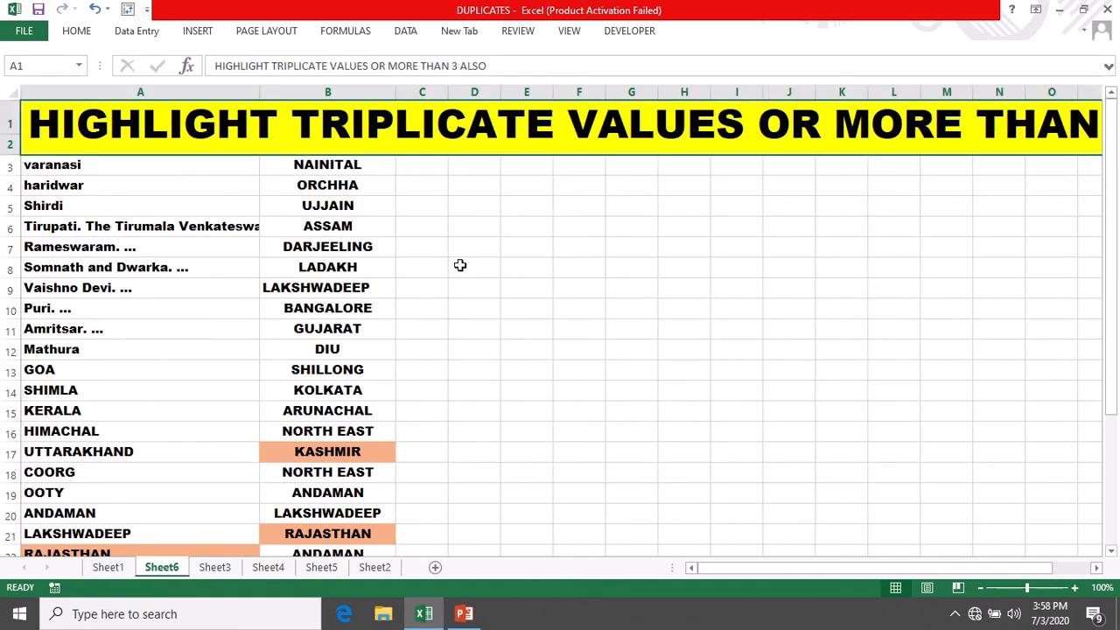
- Try highlighting the duplicate values in A3:B31 with Light Red Fill with Dark Red Text, and undo the rule
{"action": "left_click_drag", "start_coordinate": [46, 168], "coordinate": [338, 499]}
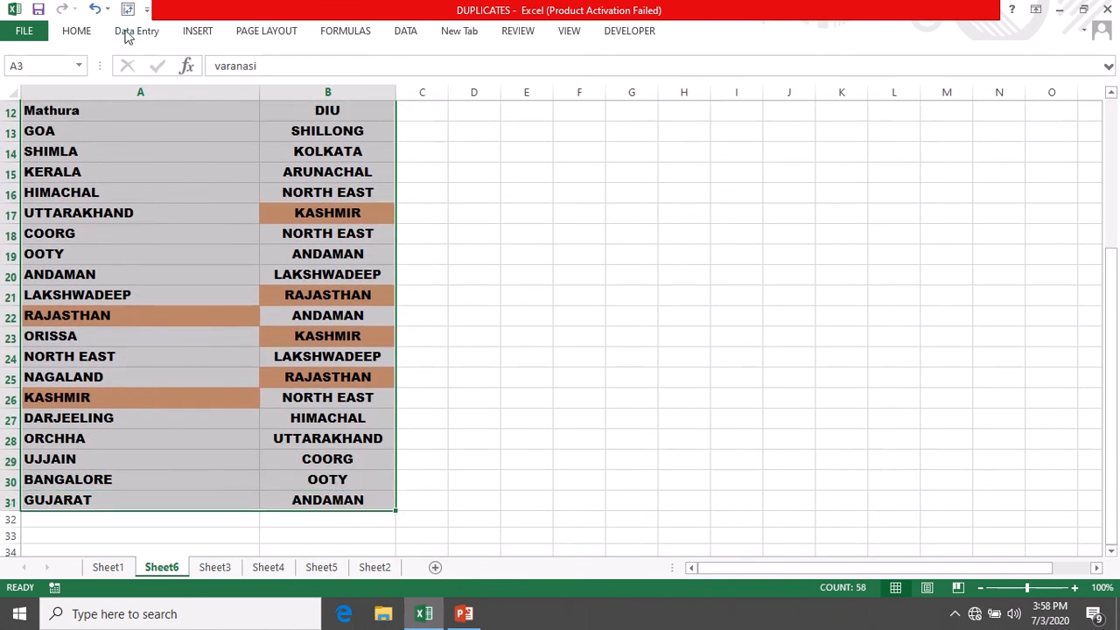
{"action": "left_click", "coordinate": [76, 31]}
{"action": "left_click", "coordinate": [685, 89]}
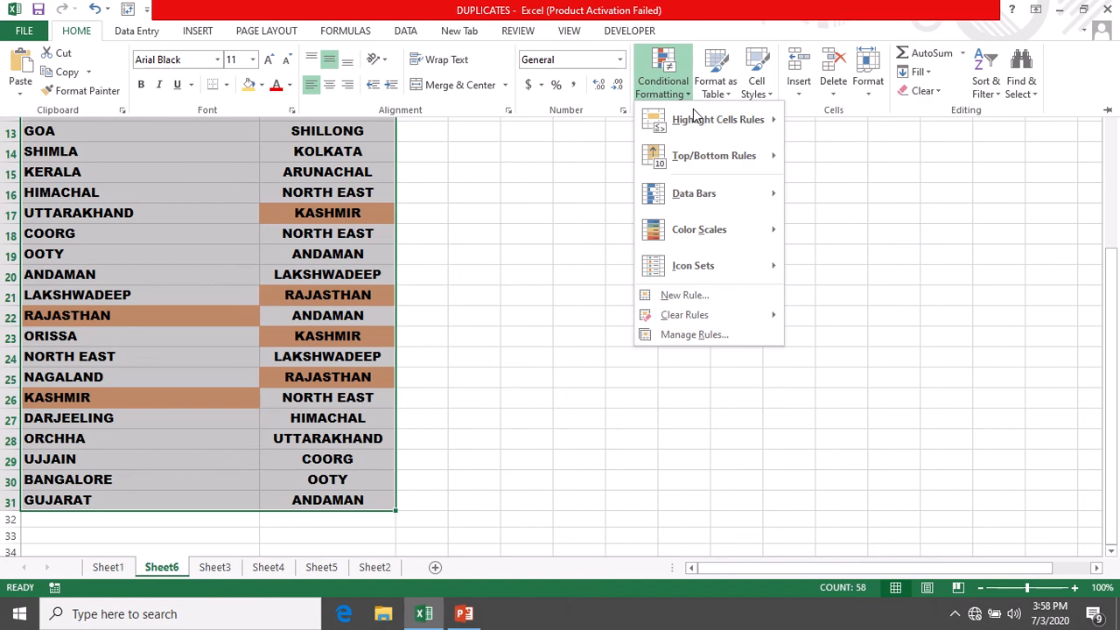
{"action": "mouse_move", "coordinate": [735, 122]}
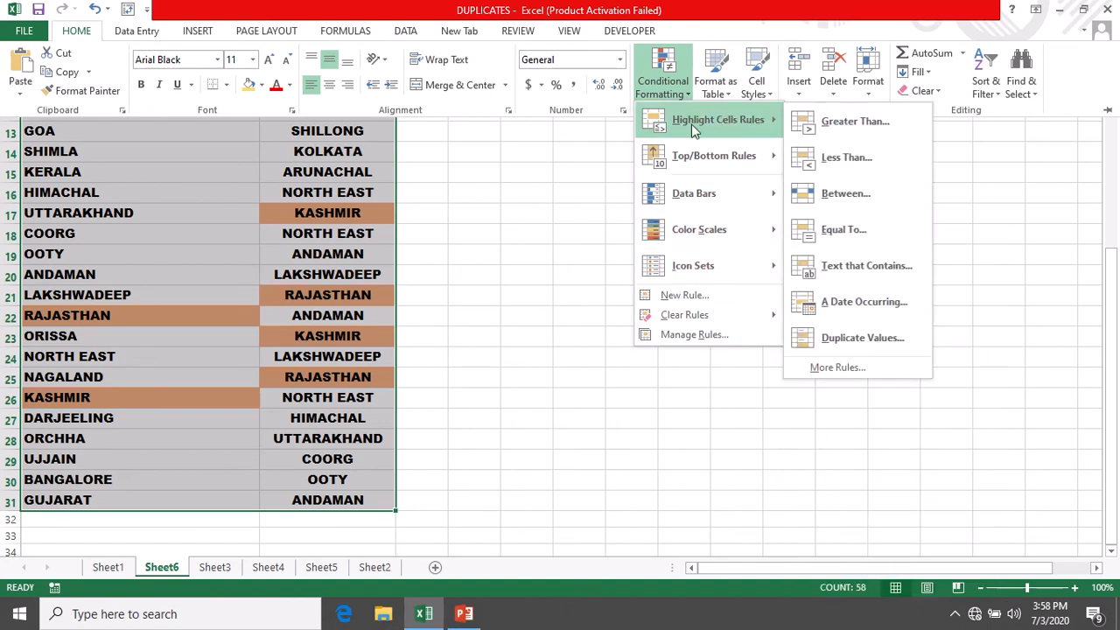
{"action": "left_click", "coordinate": [829, 338]}
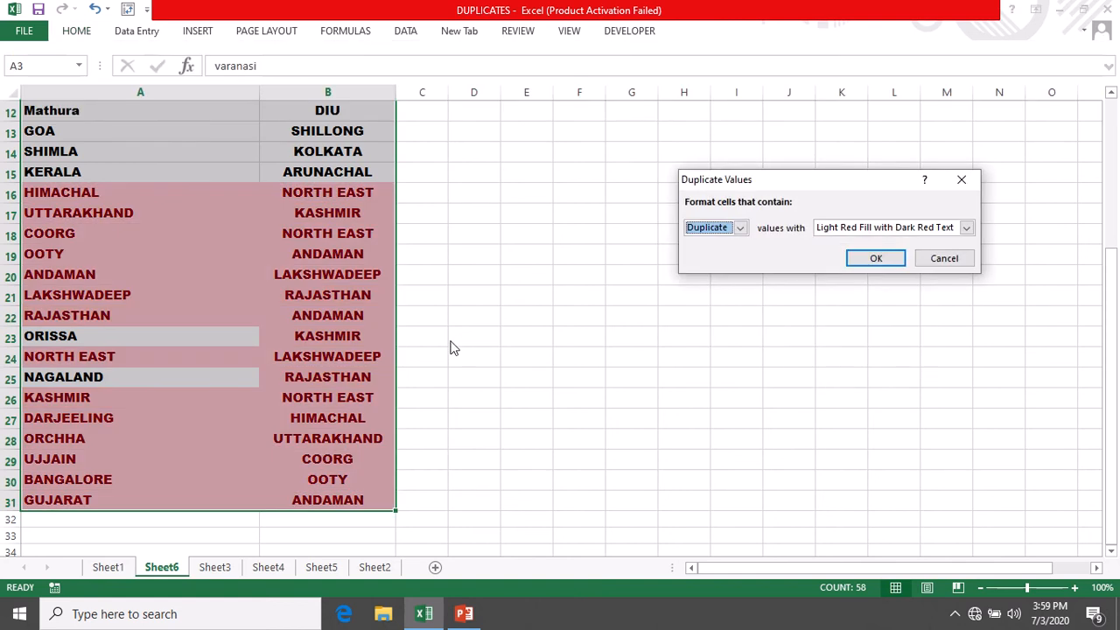
{"action": "left_click", "coordinate": [874, 261]}
{"action": "key", "text": "ctrl+z"}
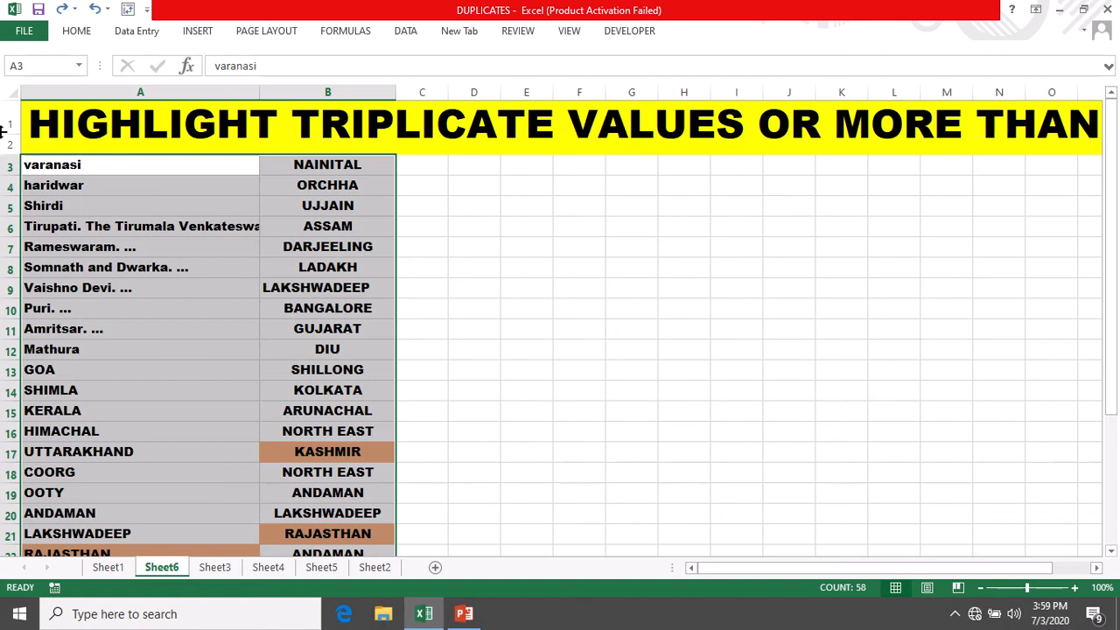
- Read the full title text in cell A1 of Sheet6, including its ending
{"action": "left_click", "coordinate": [438, 116]}
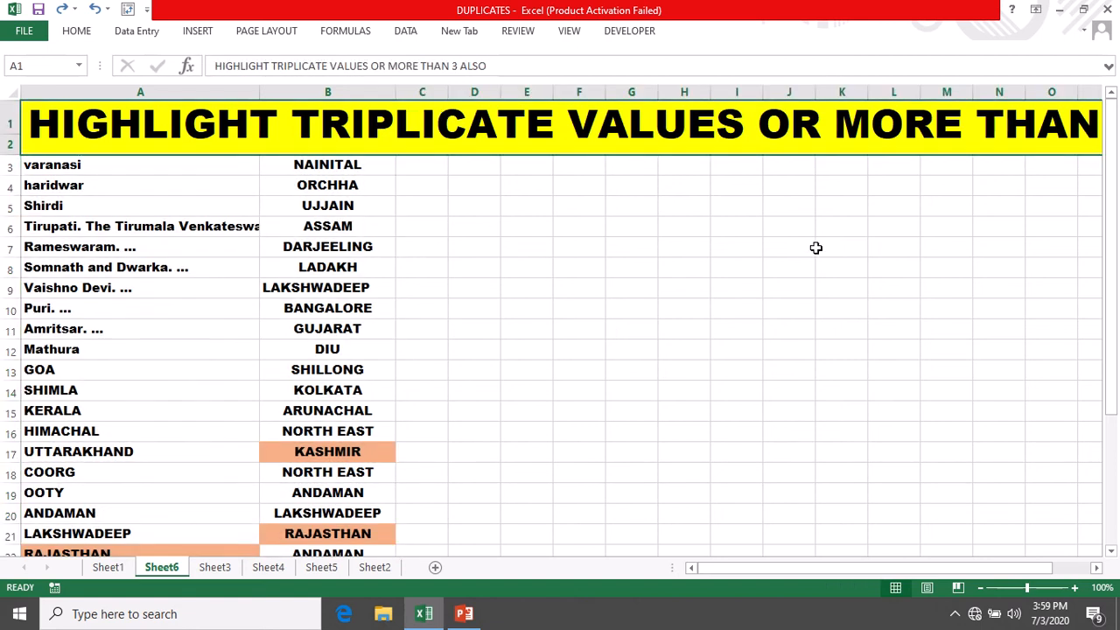
{"action": "left_click", "coordinate": [560, 221]}
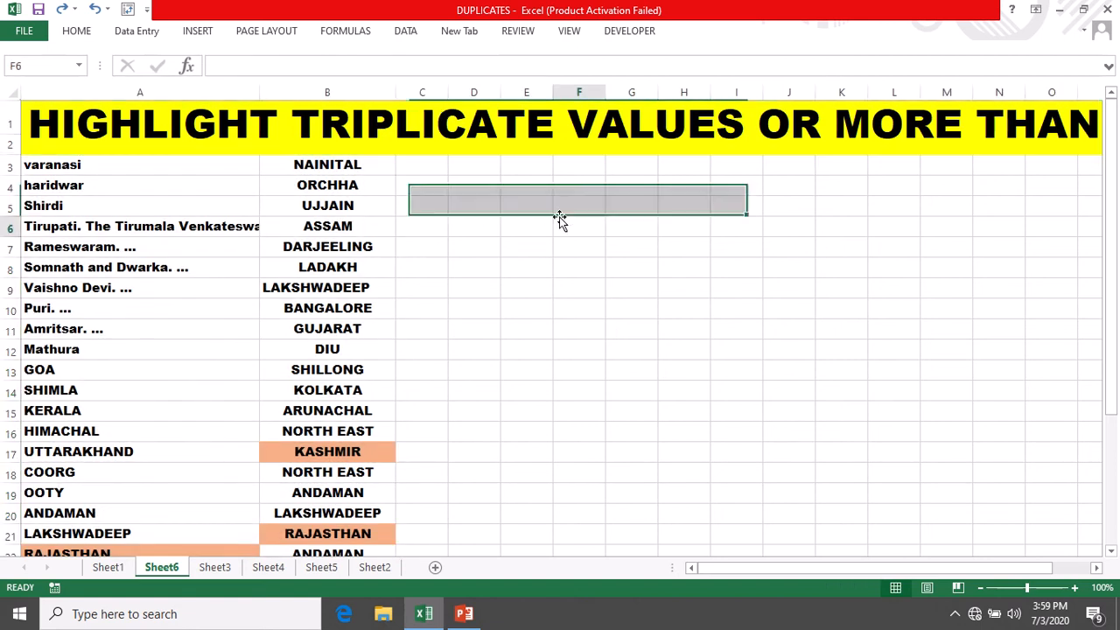
{"action": "double_click", "coordinate": [77, 133]}
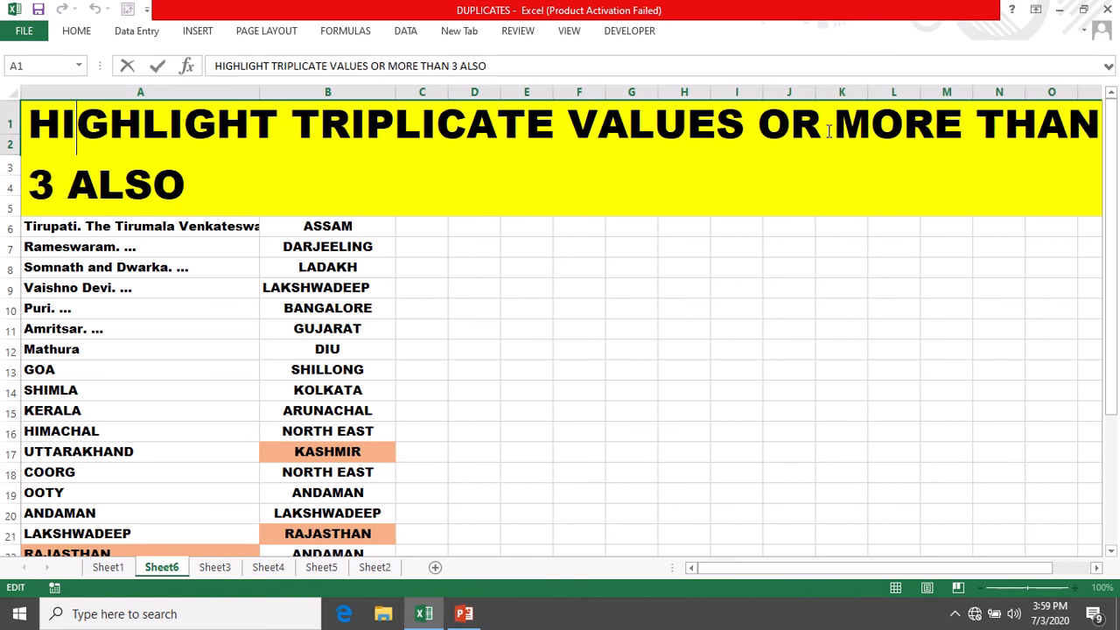
{"action": "left_click_drag", "start_coordinate": [48, 185], "coordinate": [179, 200]}
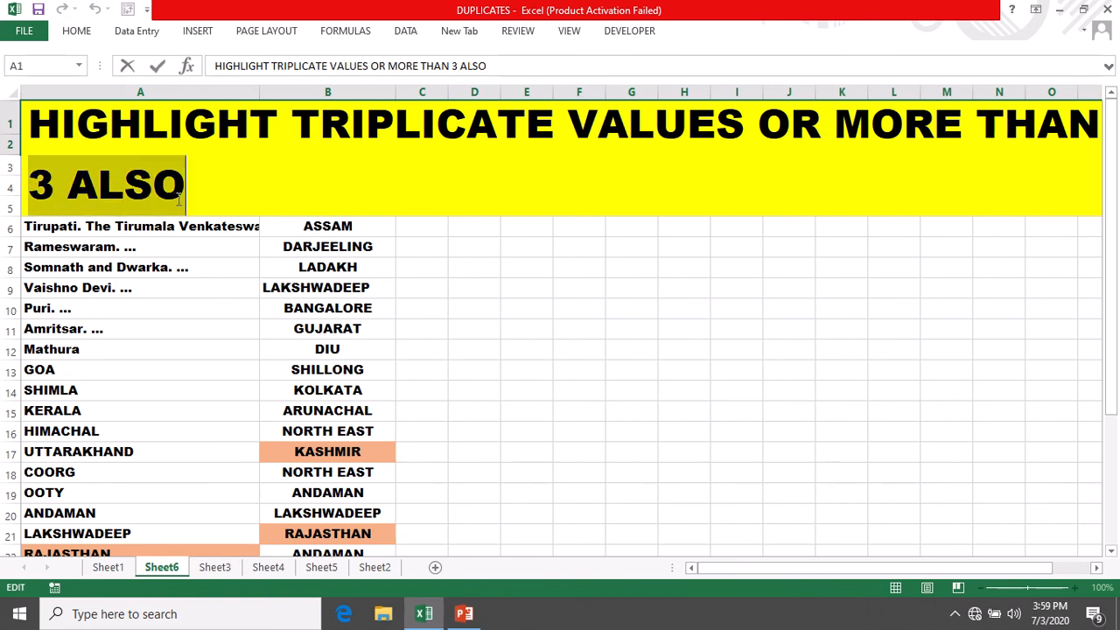
{"action": "left_click", "coordinate": [462, 287]}
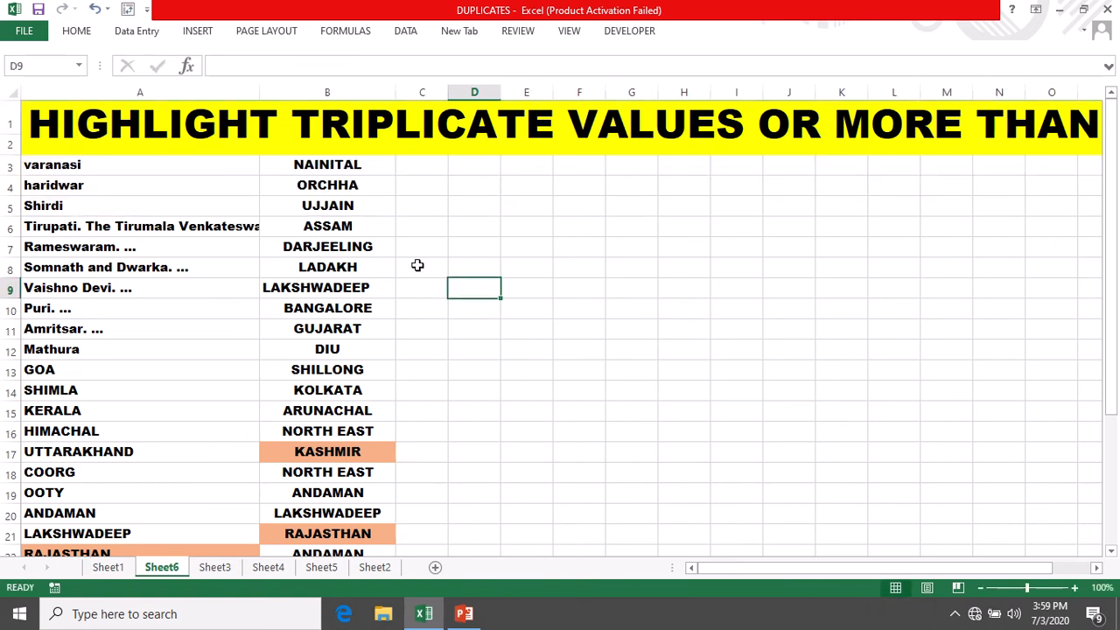
- Start a new formula-based conditional formatting rule for the range A3:B31 on Sheet6
{"action": "left_click_drag", "start_coordinate": [34, 167], "coordinate": [335, 513]}
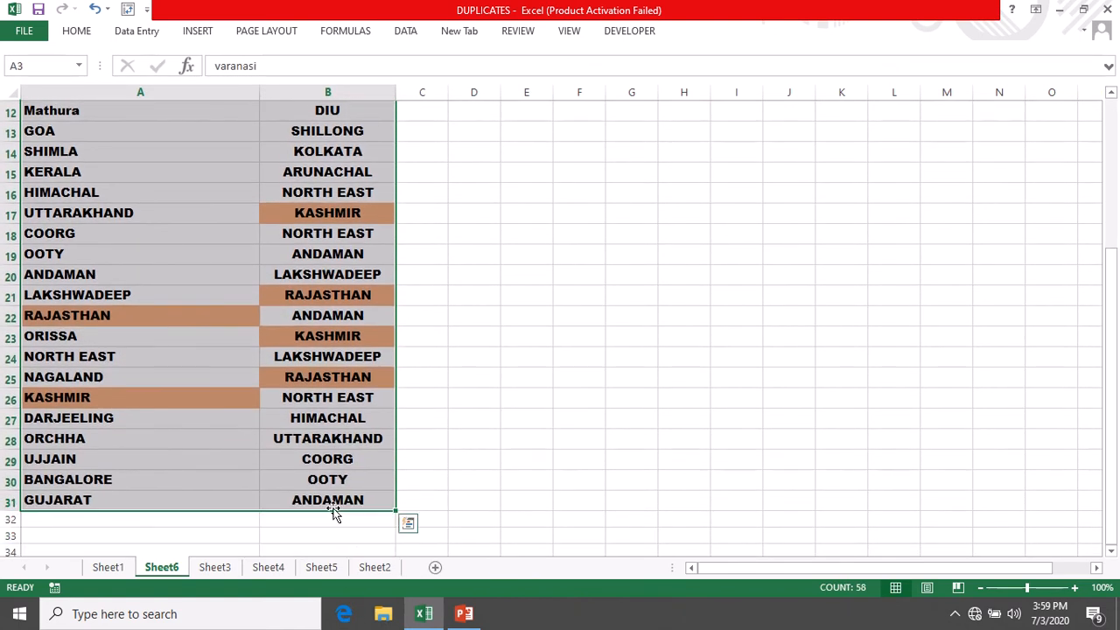
{"action": "left_click", "coordinate": [77, 32]}
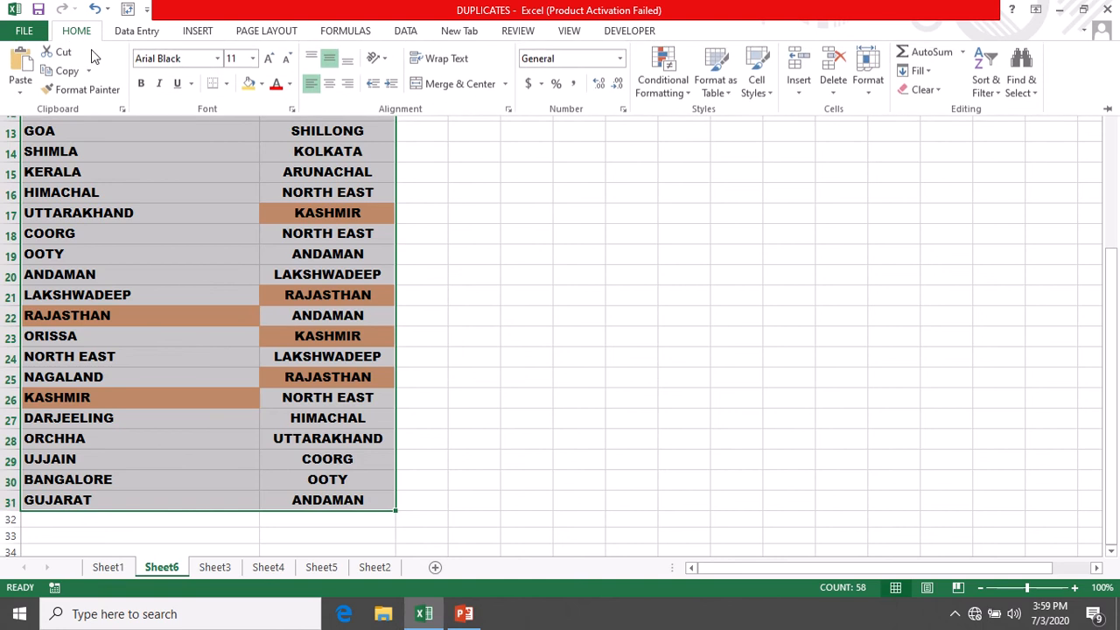
{"action": "left_click", "coordinate": [670, 91]}
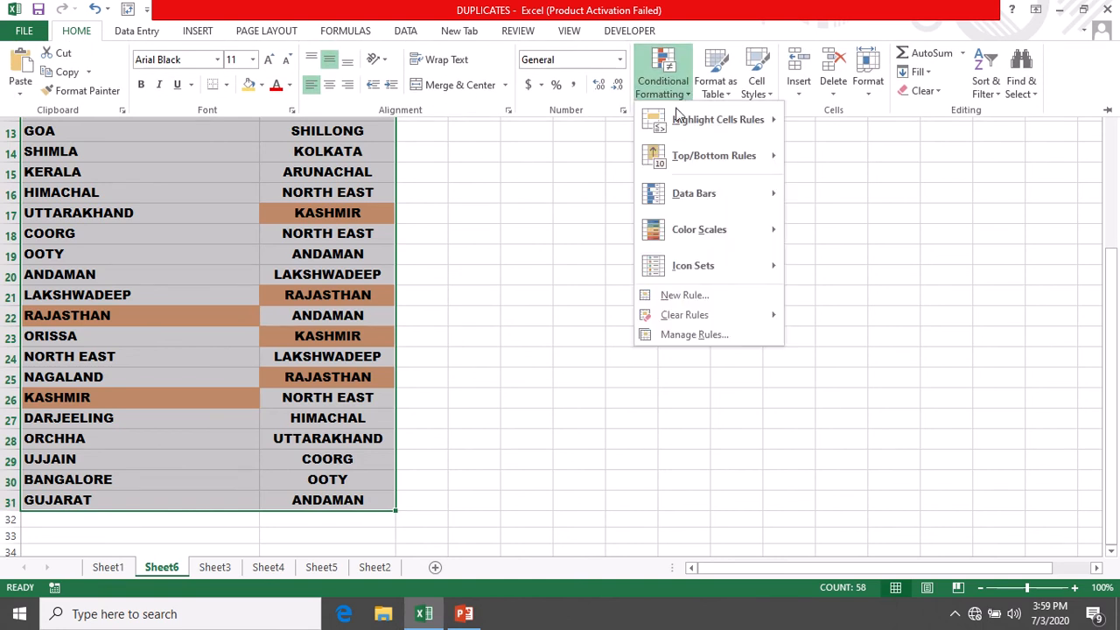
{"action": "left_click", "coordinate": [691, 298]}
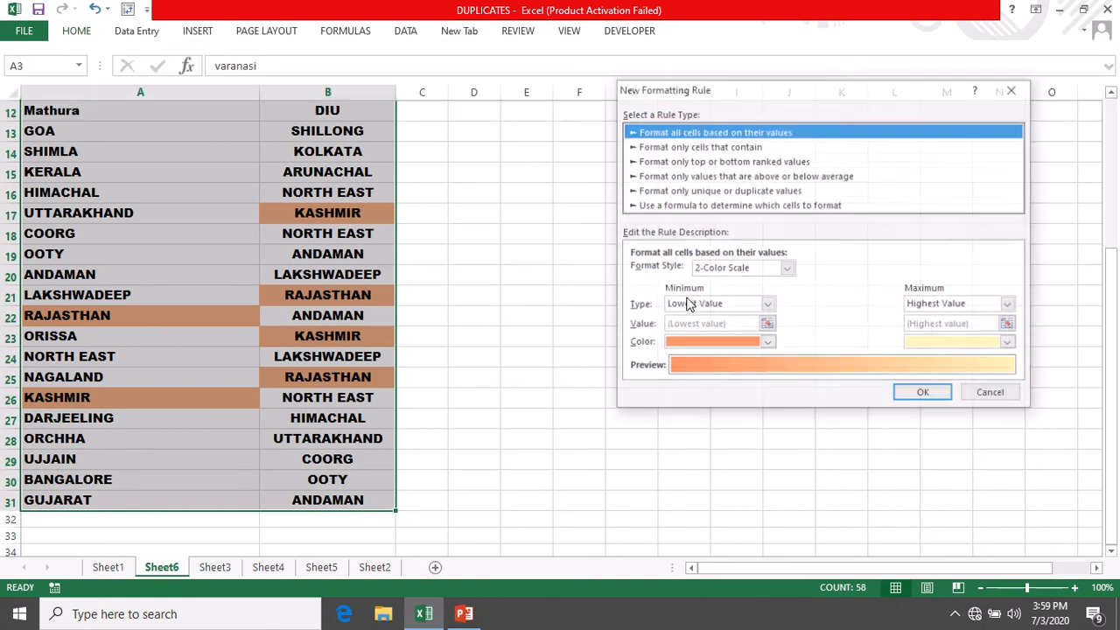
{"action": "left_click", "coordinate": [670, 205]}
- Enter a COUNTIF formula over the absolute range $A$3:$B$31 that matches values occurring exactly three times
{"action": "left_click", "coordinate": [655, 273]}
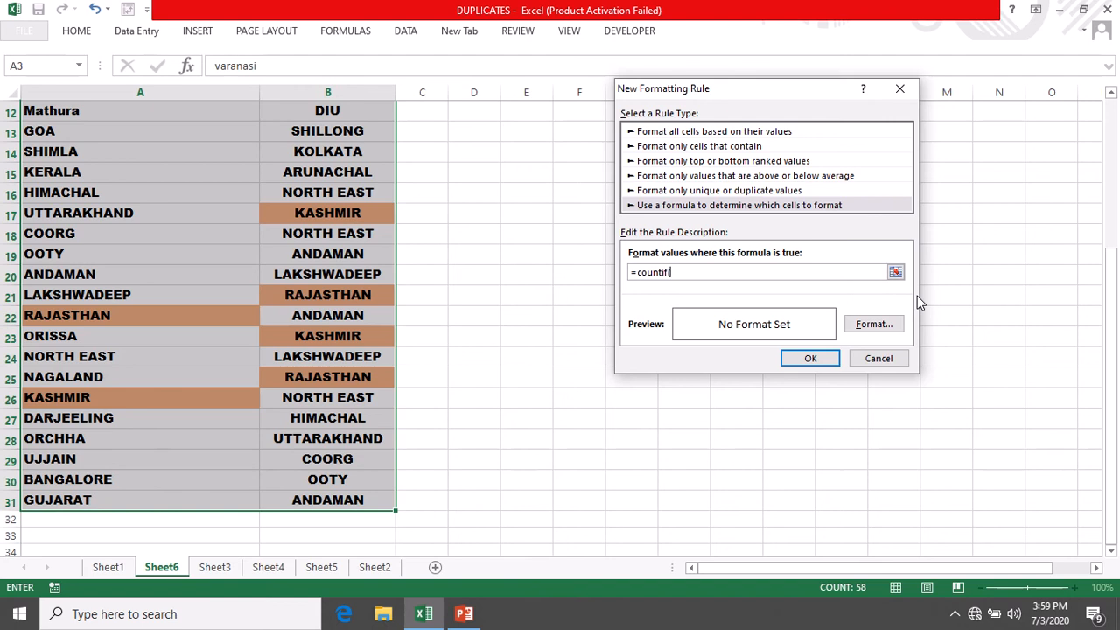
{"action": "scroll", "coordinate": [156, 150], "scroll_direction": "up", "scroll_amount": 4}
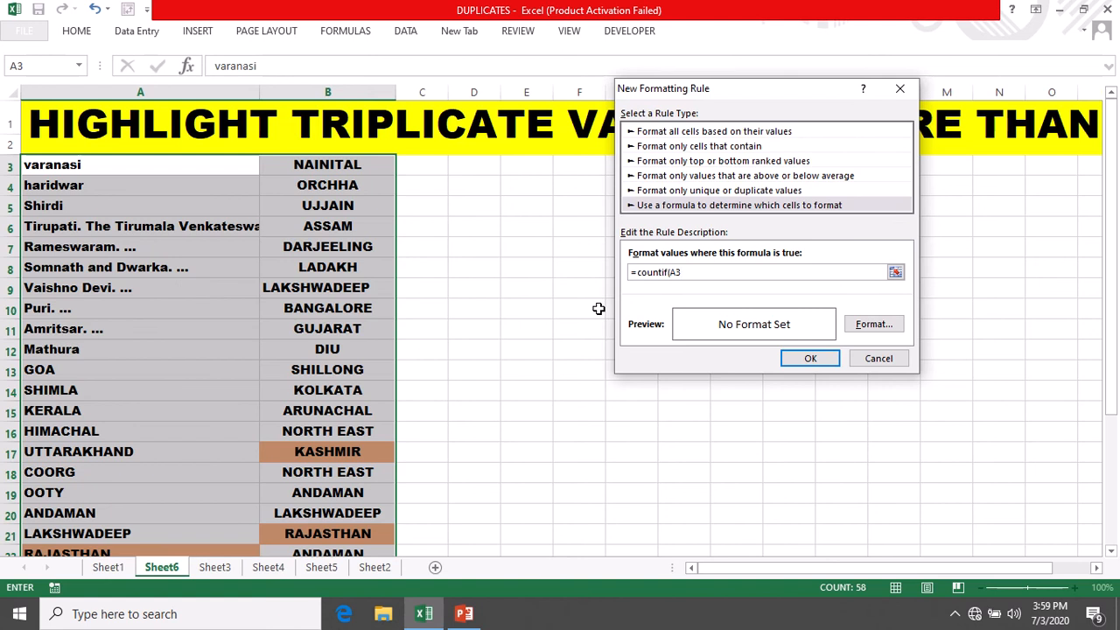
{"action": "scroll", "coordinate": [385, 377], "scroll_direction": "down", "scroll_amount": 4}
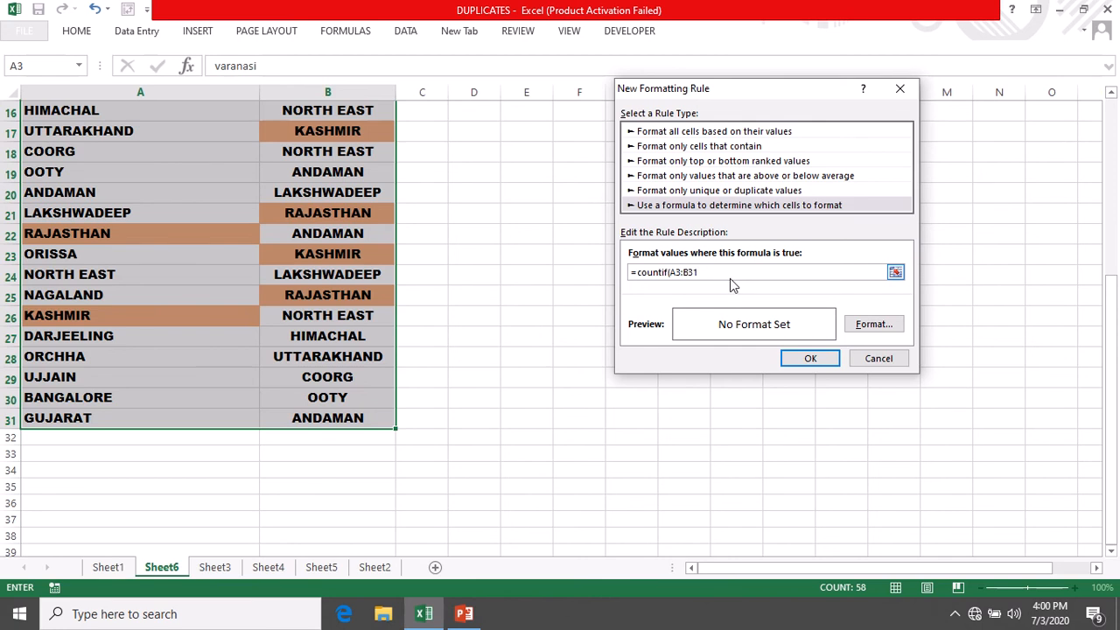
{"action": "key", "text": "F4"}
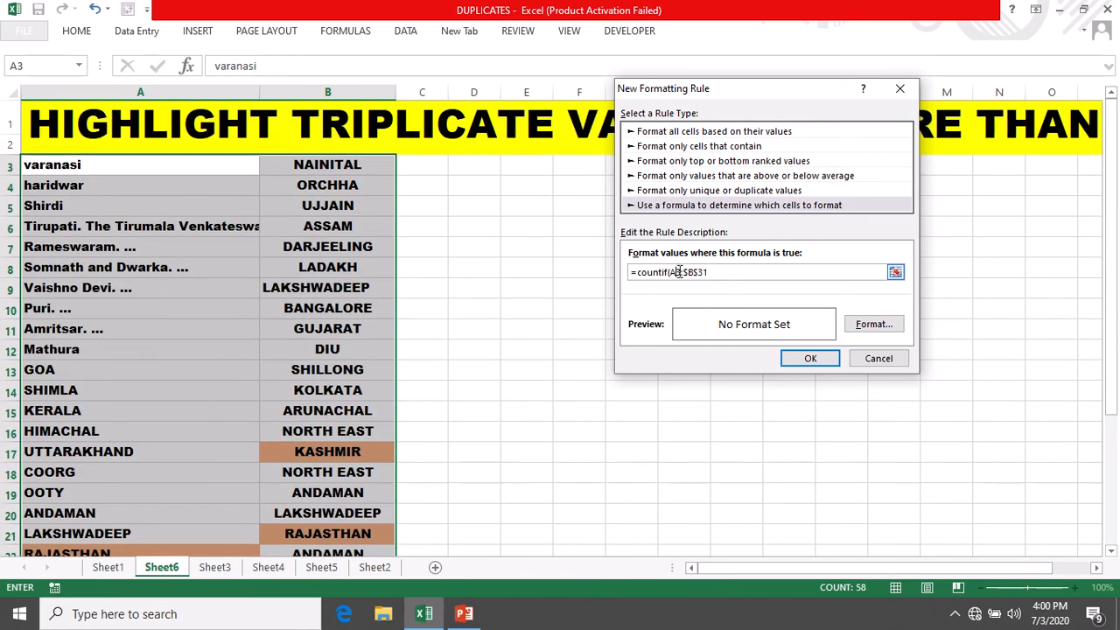
{"action": "double_click", "coordinate": [679, 272]}
{"action": "key", "text": "F4"}
{"action": "left_click", "coordinate": [730, 272]}
- Give the rule a red fill with a bold white font and apply it to A3:B31
{"action": "left_click", "coordinate": [862, 325]}
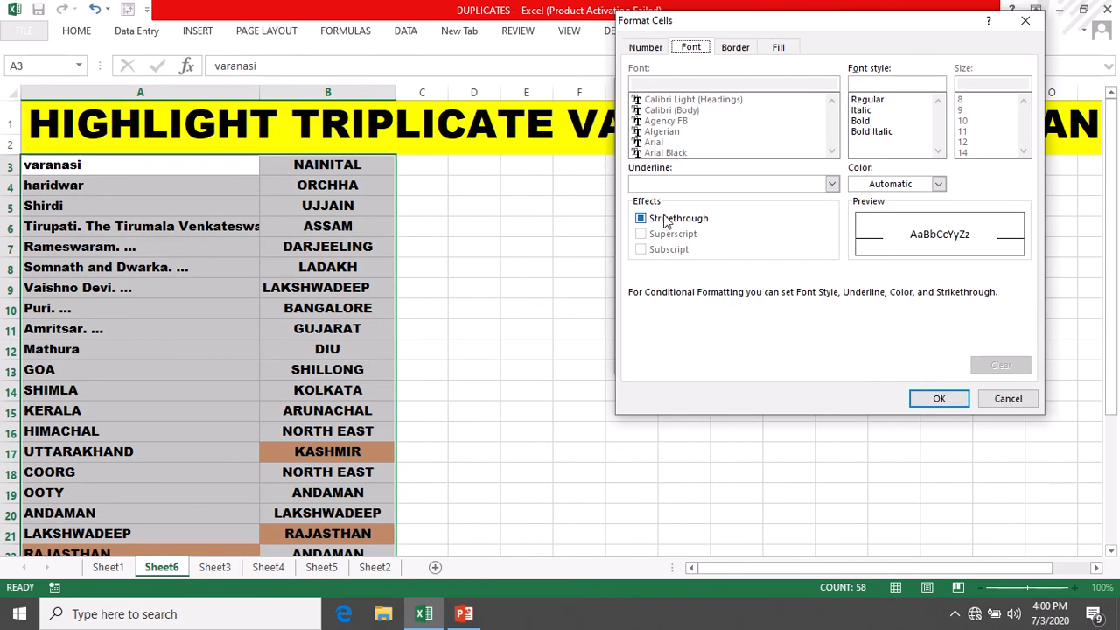
{"action": "left_click", "coordinate": [782, 49]}
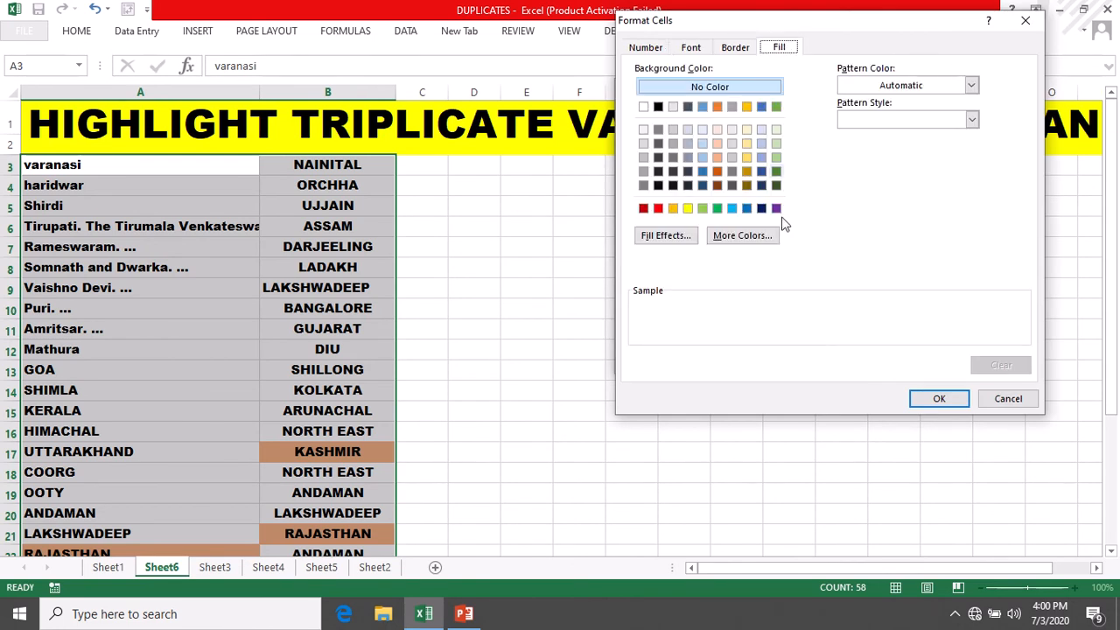
{"action": "left_click", "coordinate": [658, 209]}
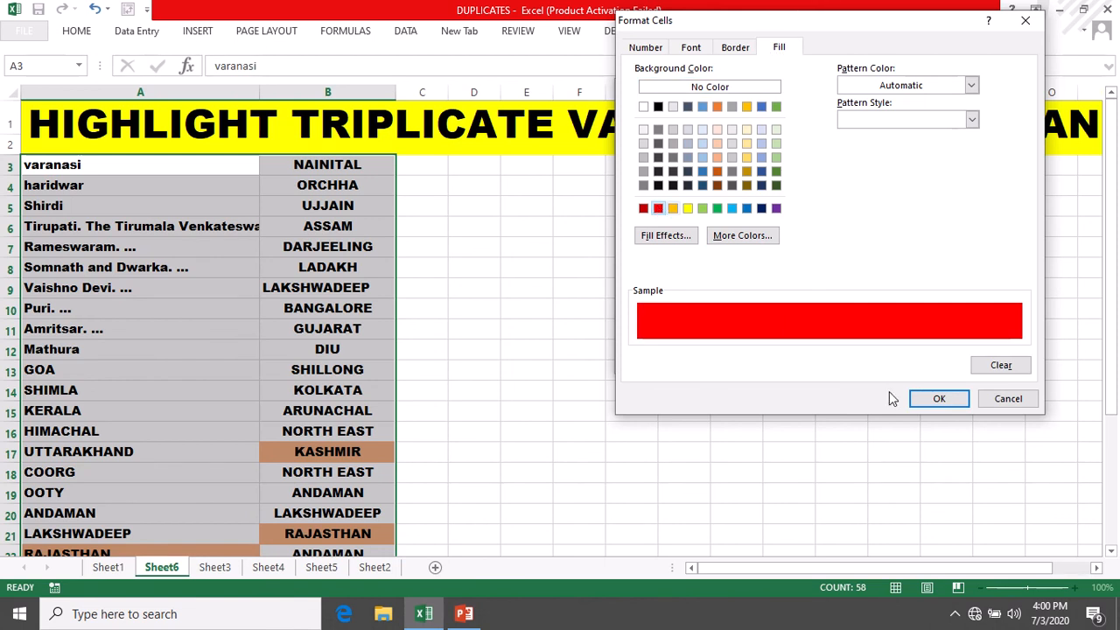
{"action": "left_click", "coordinate": [691, 49]}
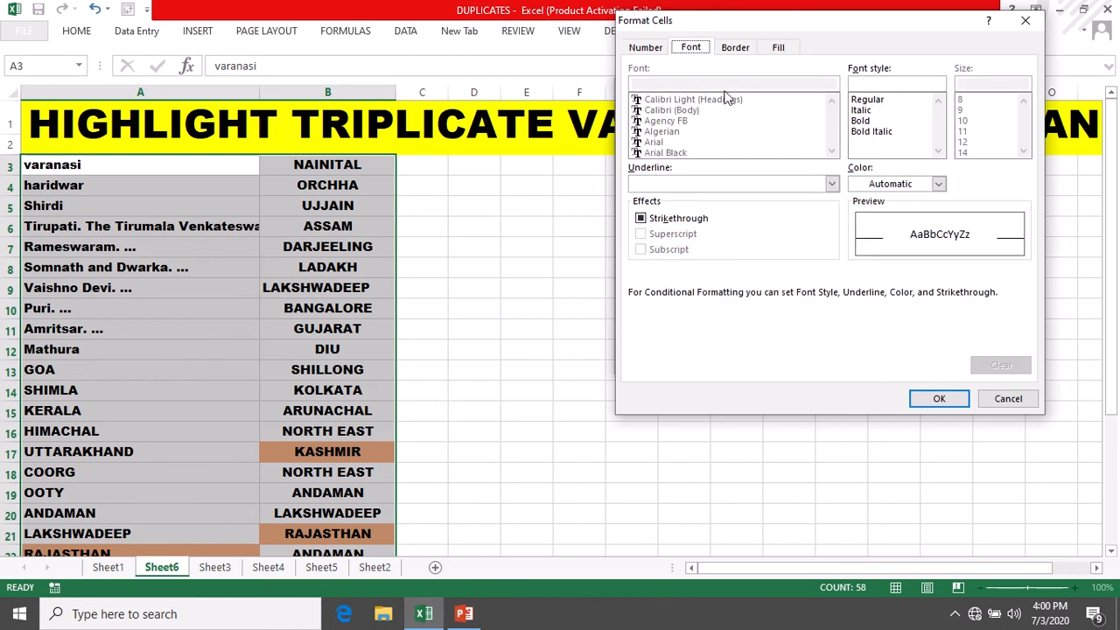
{"action": "left_click", "coordinate": [937, 185]}
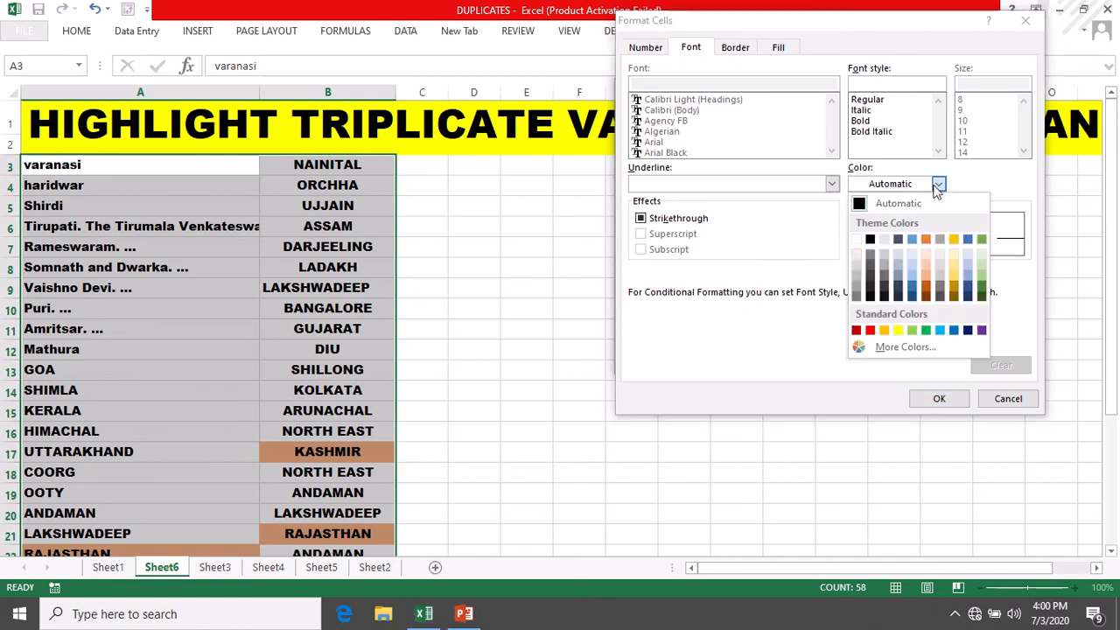
{"action": "left_click", "coordinate": [857, 239]}
{"action": "left_click", "coordinate": [860, 121]}
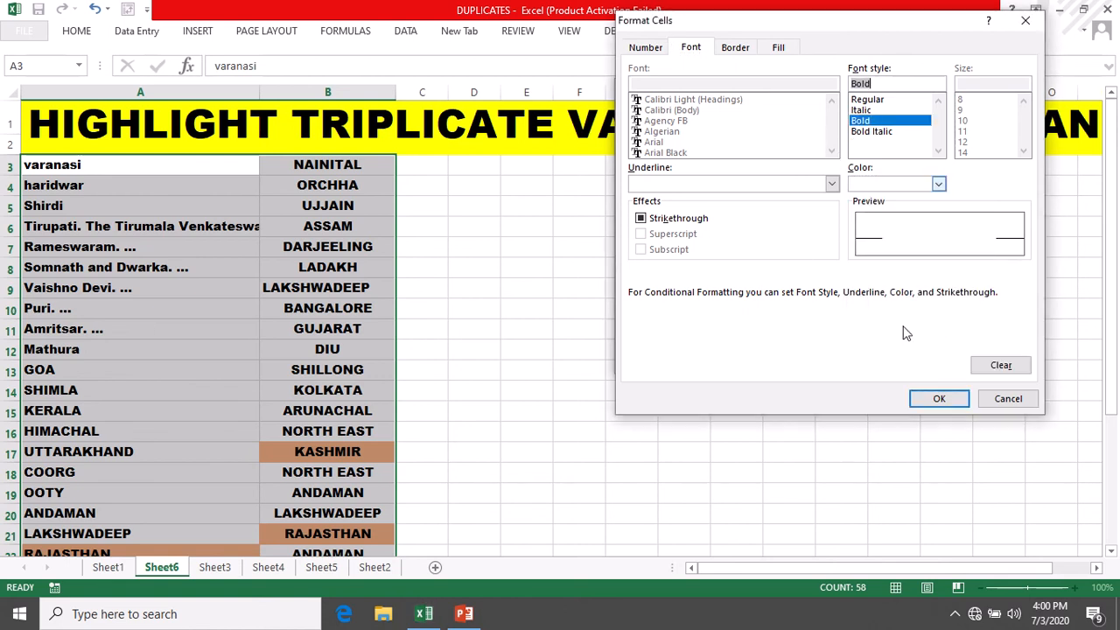
{"action": "left_click", "coordinate": [936, 396]}
{"action": "left_click", "coordinate": [809, 358]}
- Examine the red-highlighted RAJASTHAN and KASHMIR cells in both columns to check how often each occurs
{"action": "scroll", "coordinate": [565, 345], "scroll_direction": "down", "scroll_amount": 3}
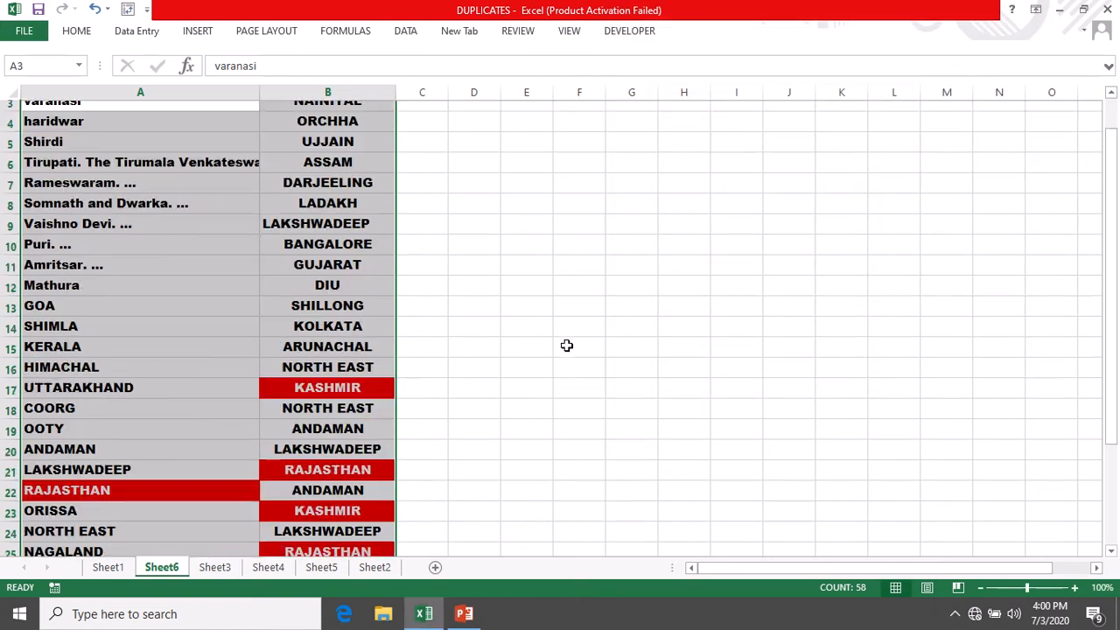
{"action": "left_click", "coordinate": [503, 372]}
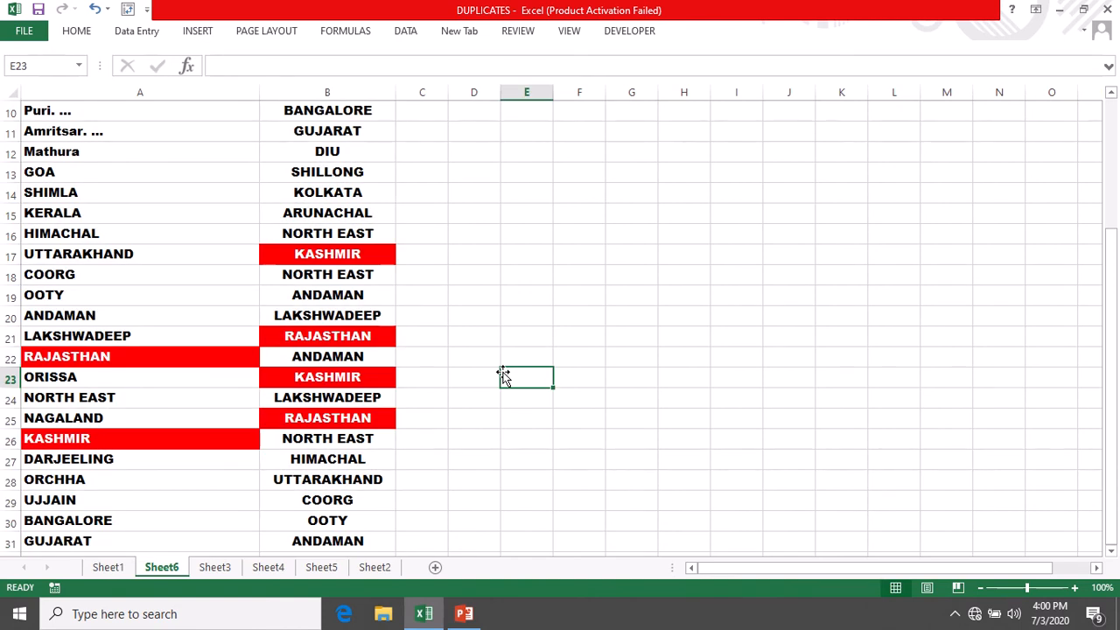
{"action": "left_click", "coordinate": [39, 356]}
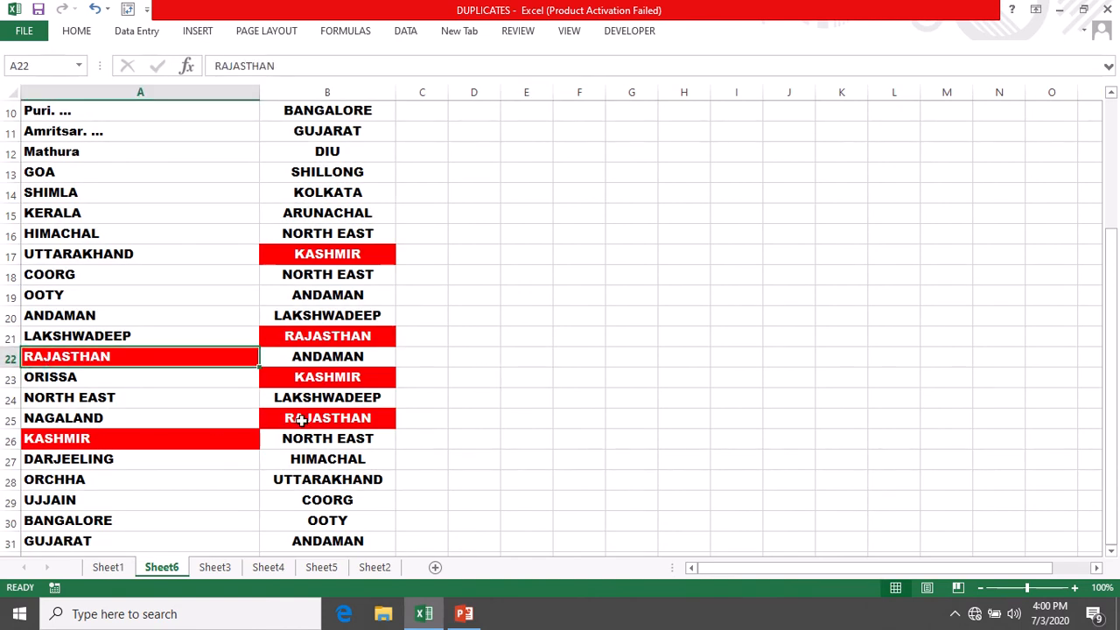
{"action": "left_click", "coordinate": [299, 424]}
{"action": "left_click", "coordinate": [298, 337]}
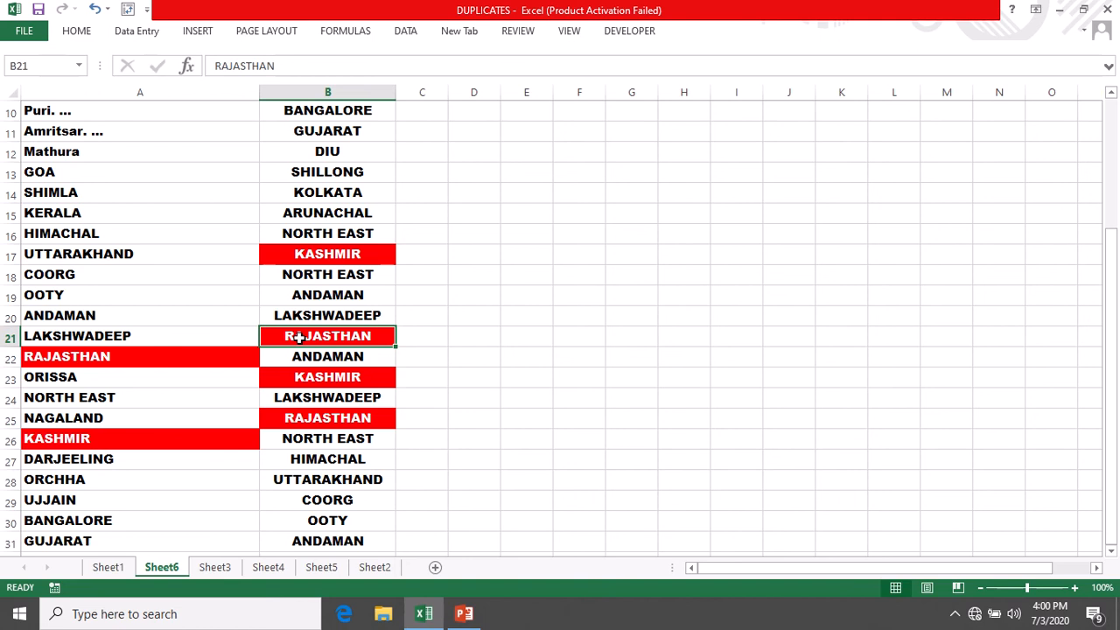
{"action": "left_click", "coordinate": [175, 441]}
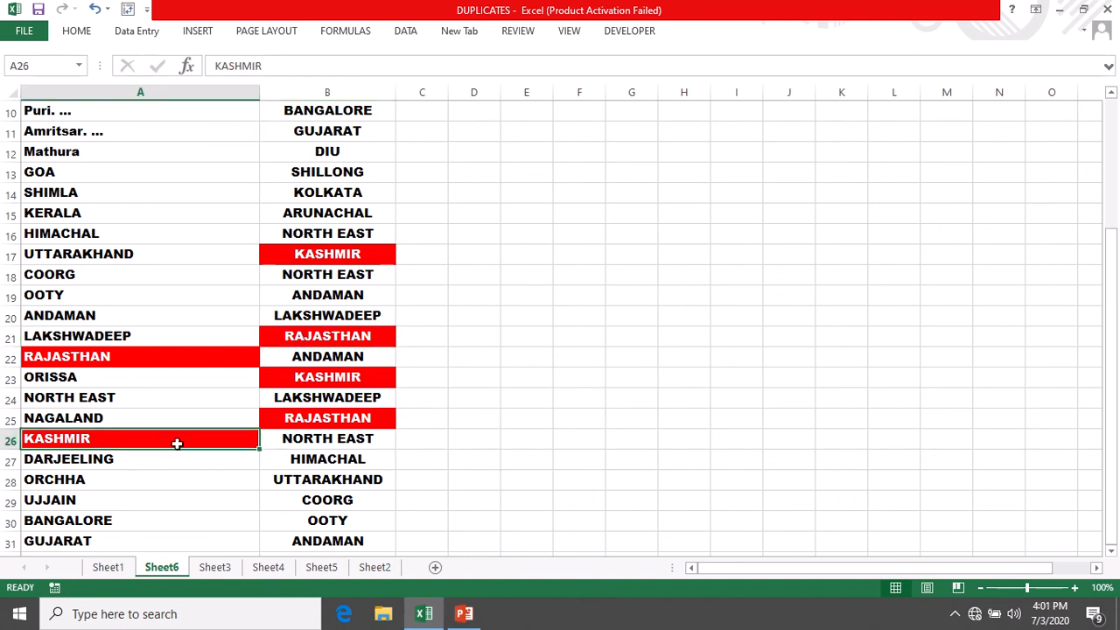
{"action": "left_click", "coordinate": [280, 380]}
{"action": "left_click", "coordinate": [306, 254]}
{"action": "left_click", "coordinate": [489, 477]}
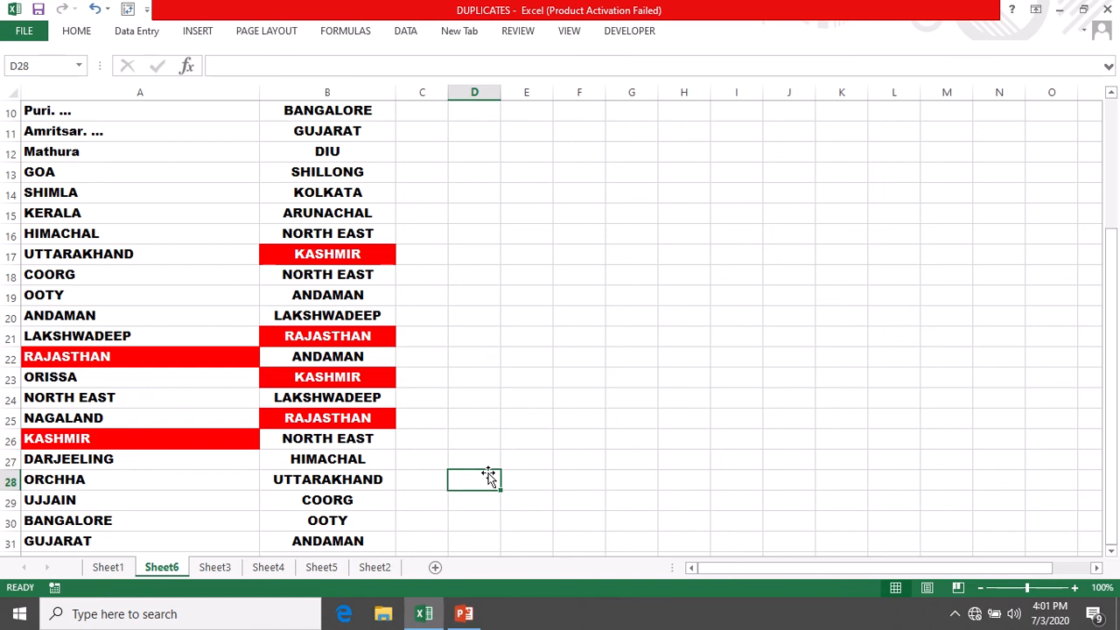
- Start another formula-based conditional formatting rule for the range A3:B31
{"action": "scroll", "coordinate": [543, 420], "scroll_direction": "up", "scroll_amount": 3}
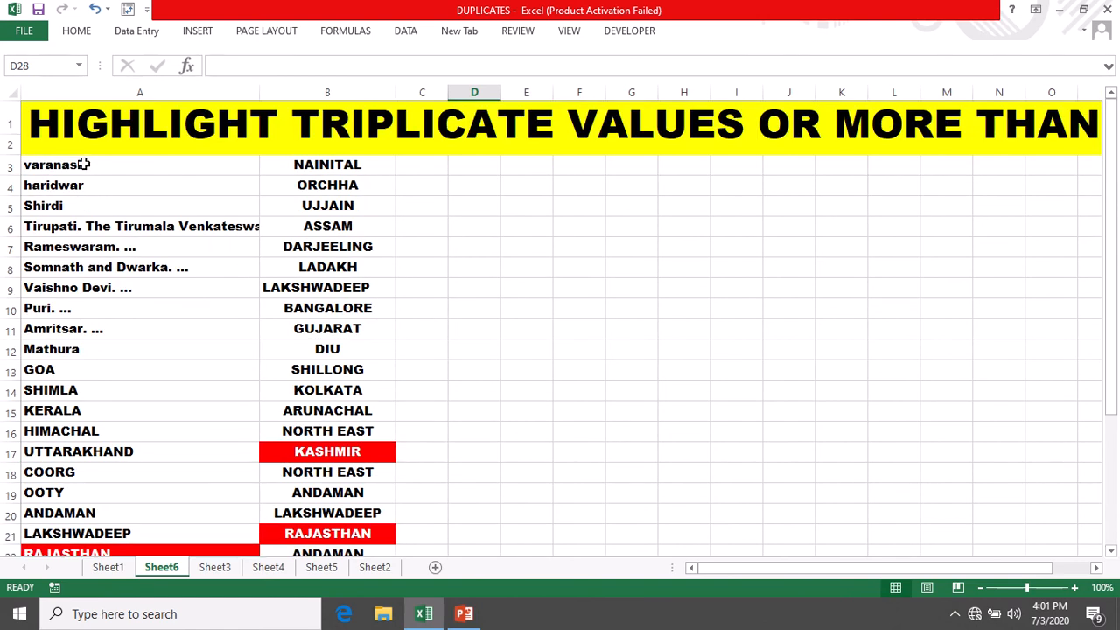
{"action": "left_click_drag", "start_coordinate": [82, 164], "coordinate": [337, 508]}
{"action": "scroll", "coordinate": [475, 446], "scroll_direction": "up", "scroll_amount": 4}
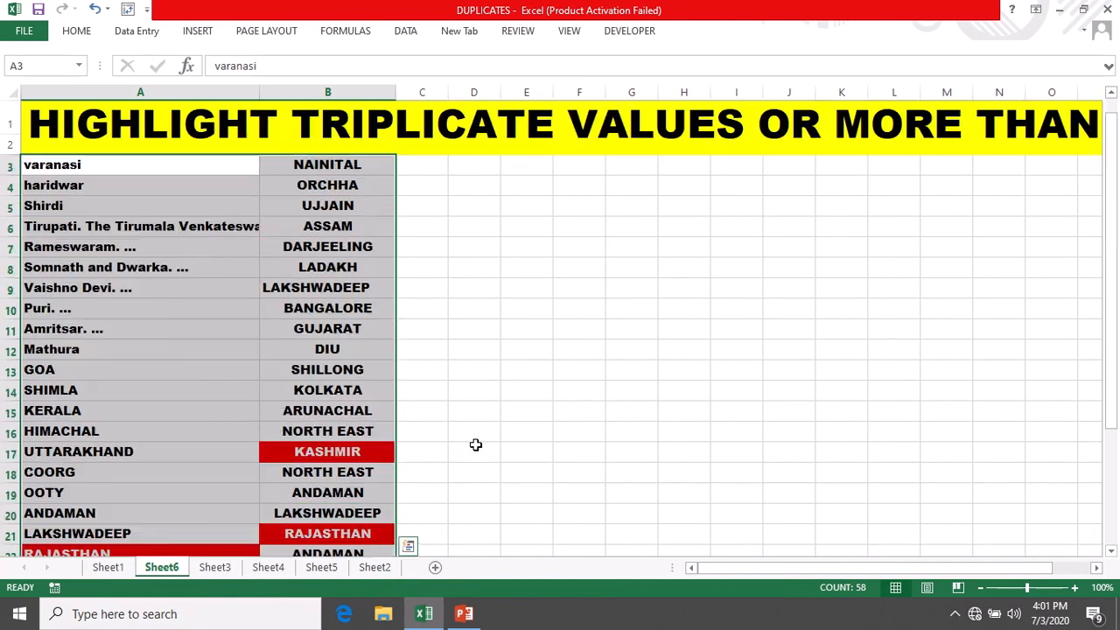
{"action": "left_click", "coordinate": [77, 31]}
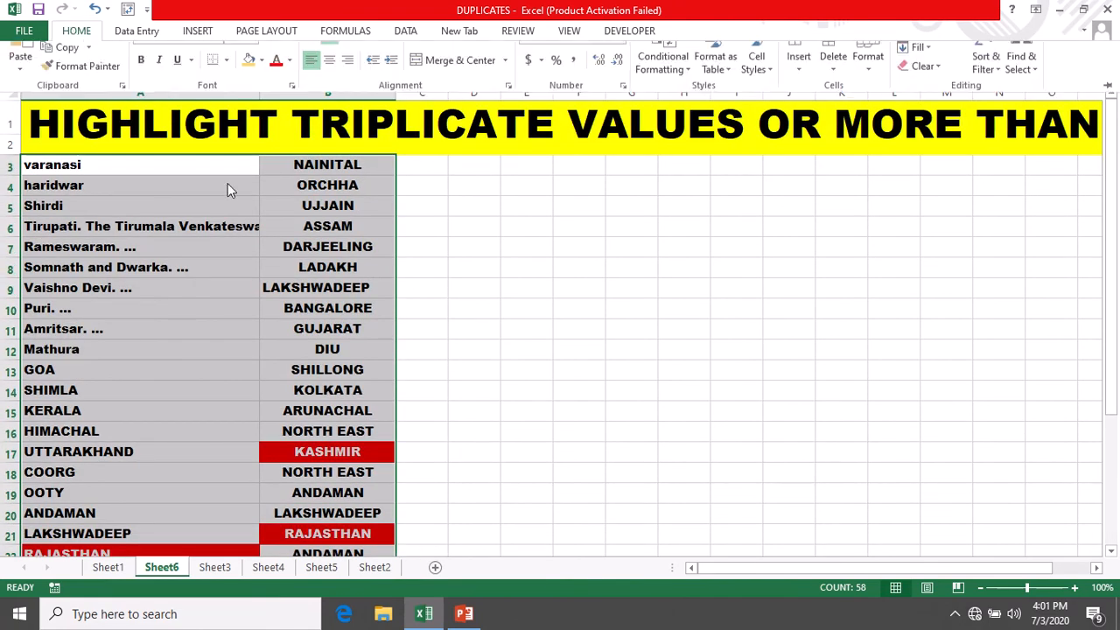
{"action": "left_click", "coordinate": [663, 90]}
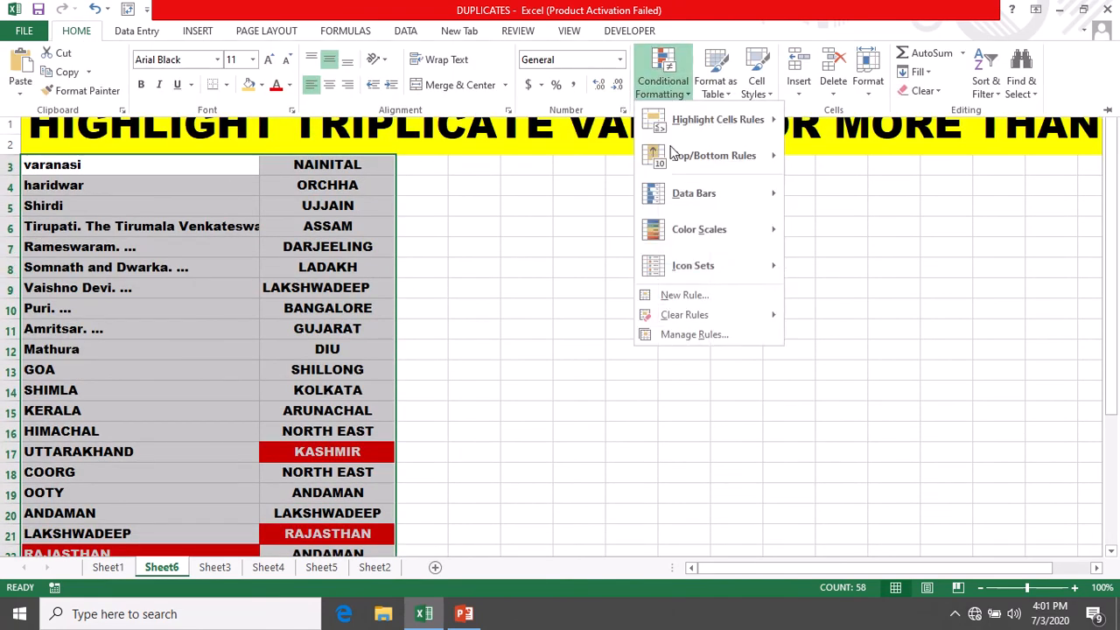
{"action": "left_click", "coordinate": [711, 296]}
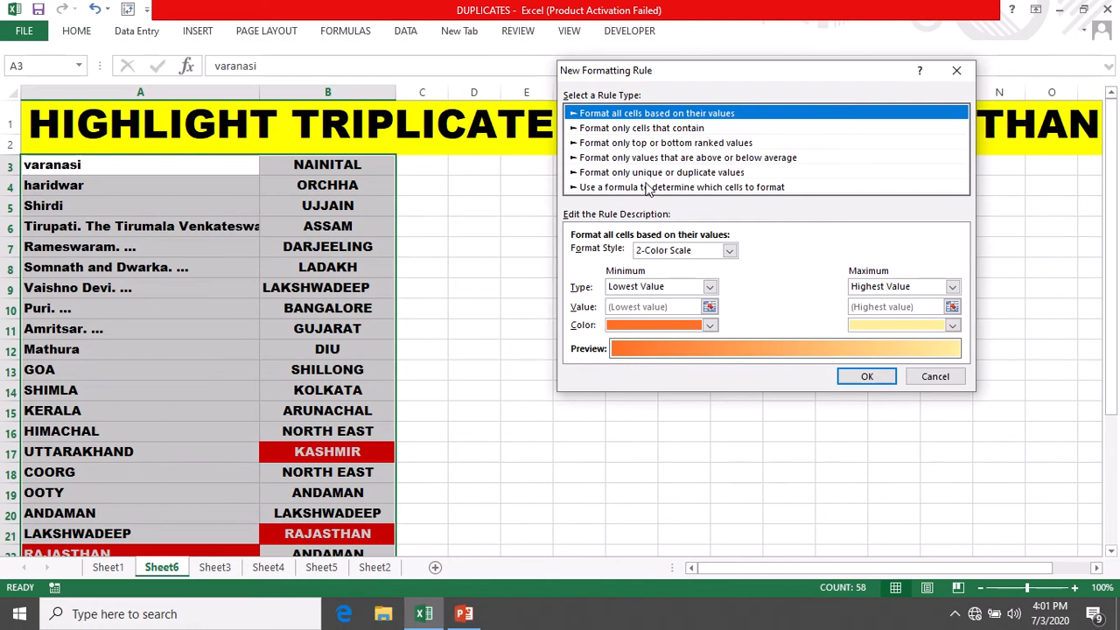
{"action": "left_click", "coordinate": [646, 187]}
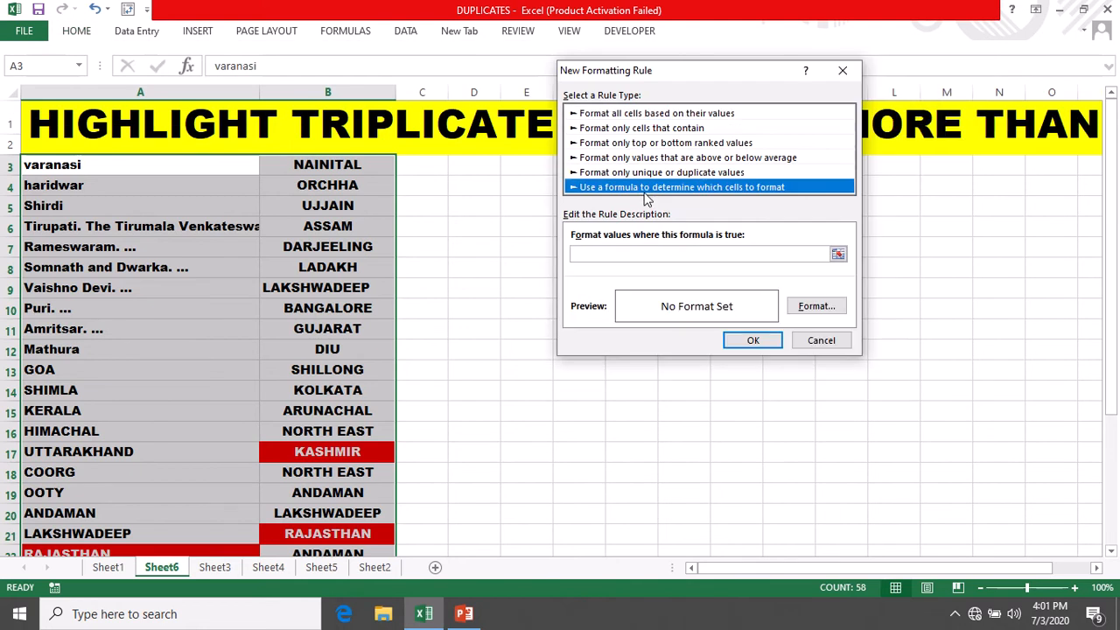
- Enter =COUNTIF($A$3:$B$31,A3)>3 as the new rule's formula, with absolute range references
{"action": "left_click", "coordinate": [594, 256]}
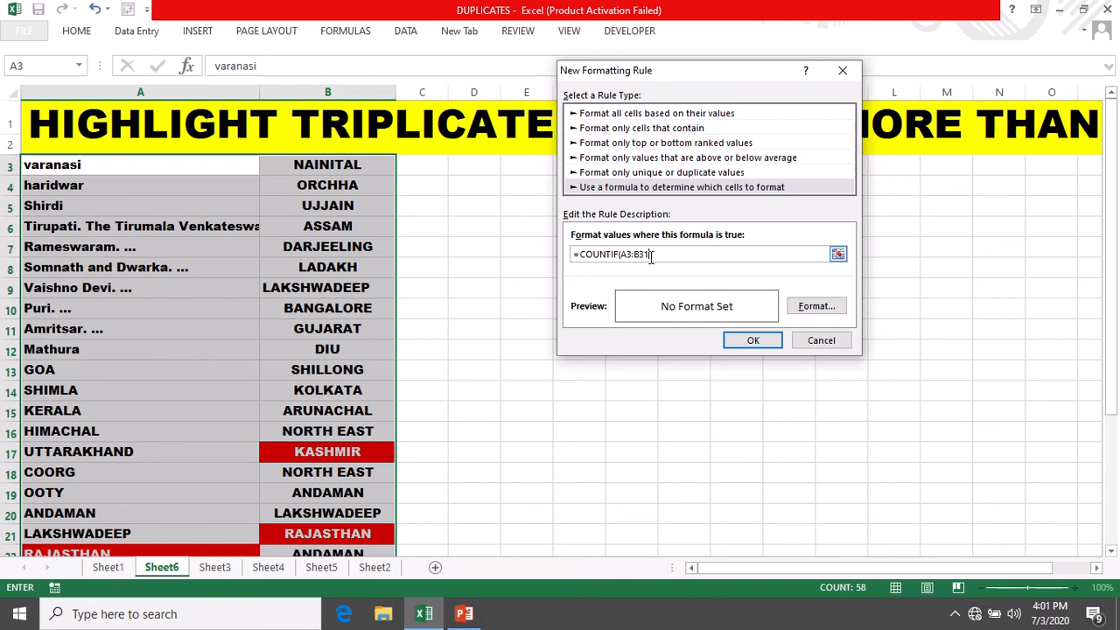
{"action": "left_click_drag", "start_coordinate": [652, 253], "coordinate": [628, 255]}
{"action": "left_click", "coordinate": [673, 254]}
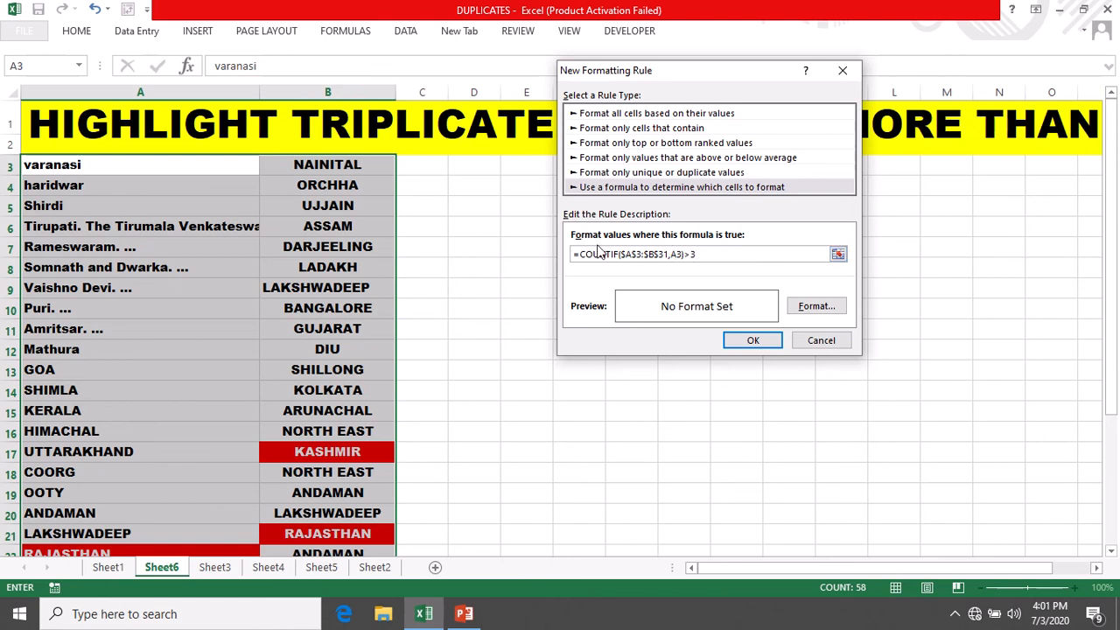
{"action": "left_click_drag", "start_coordinate": [700, 256], "coordinate": [589, 256]}
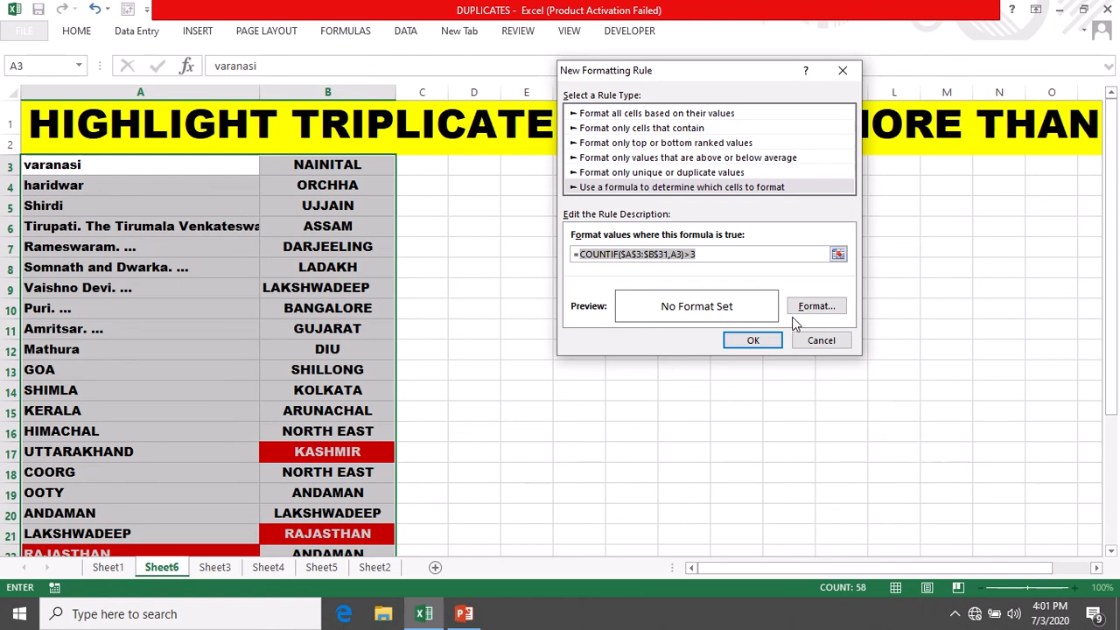
- Give the more-than-three rule a dark gold fill with a bold white font and apply it
{"action": "left_click", "coordinate": [815, 308]}
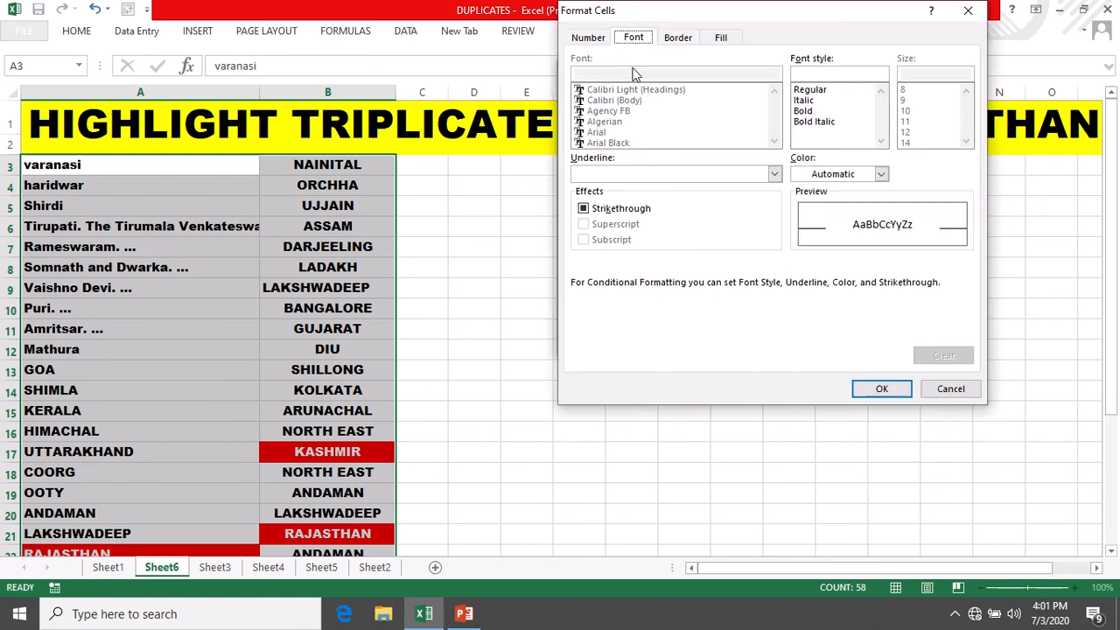
{"action": "left_click", "coordinate": [721, 38]}
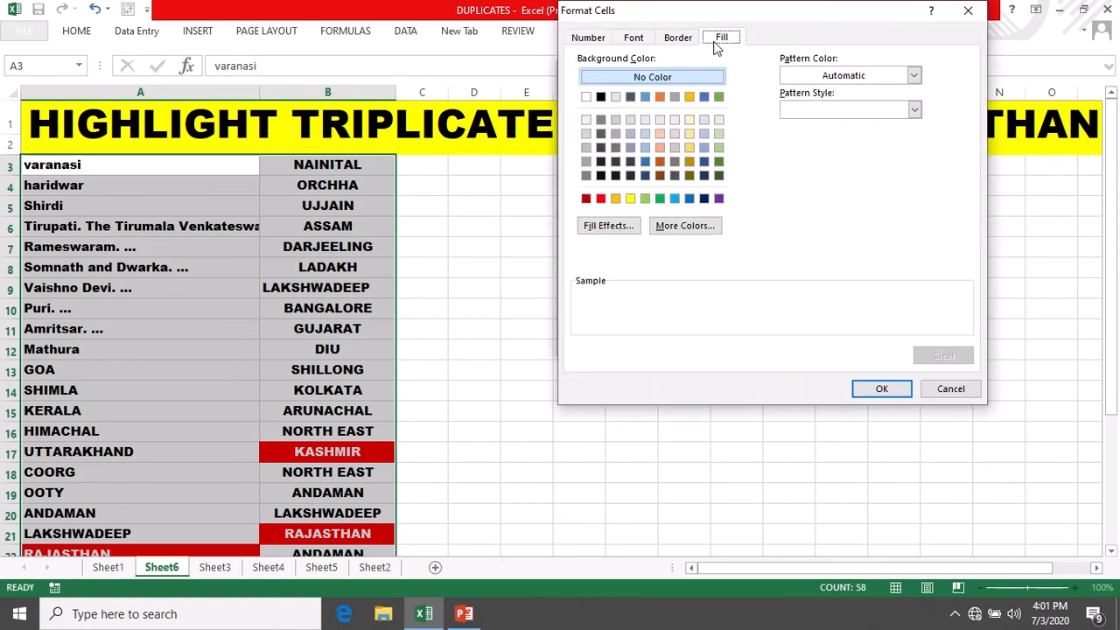
{"action": "left_click", "coordinate": [690, 162]}
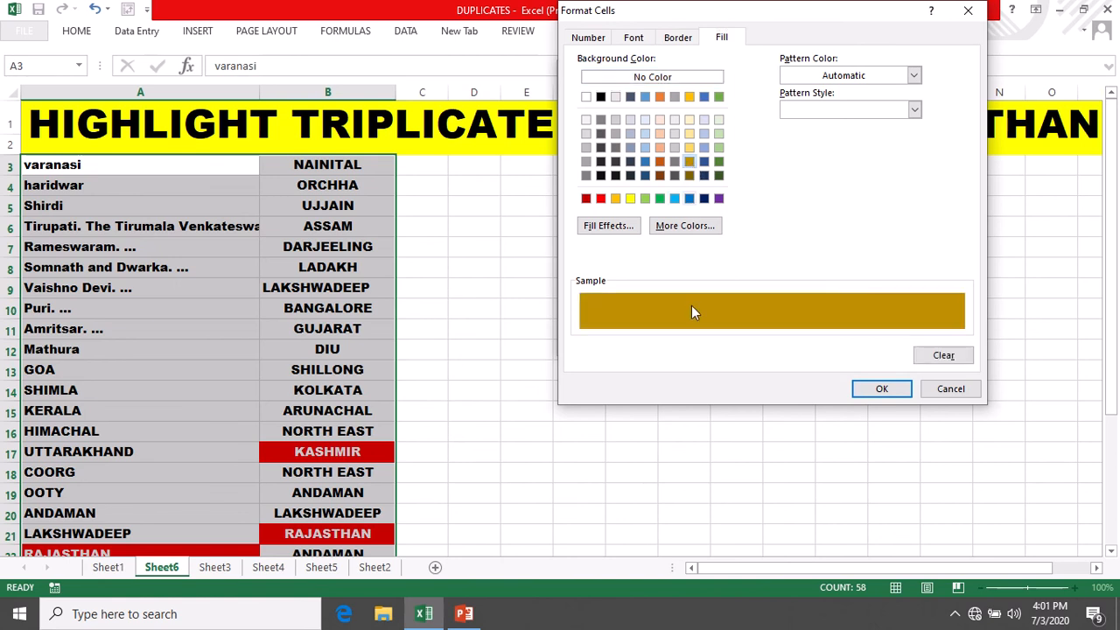
{"action": "left_click", "coordinate": [635, 39]}
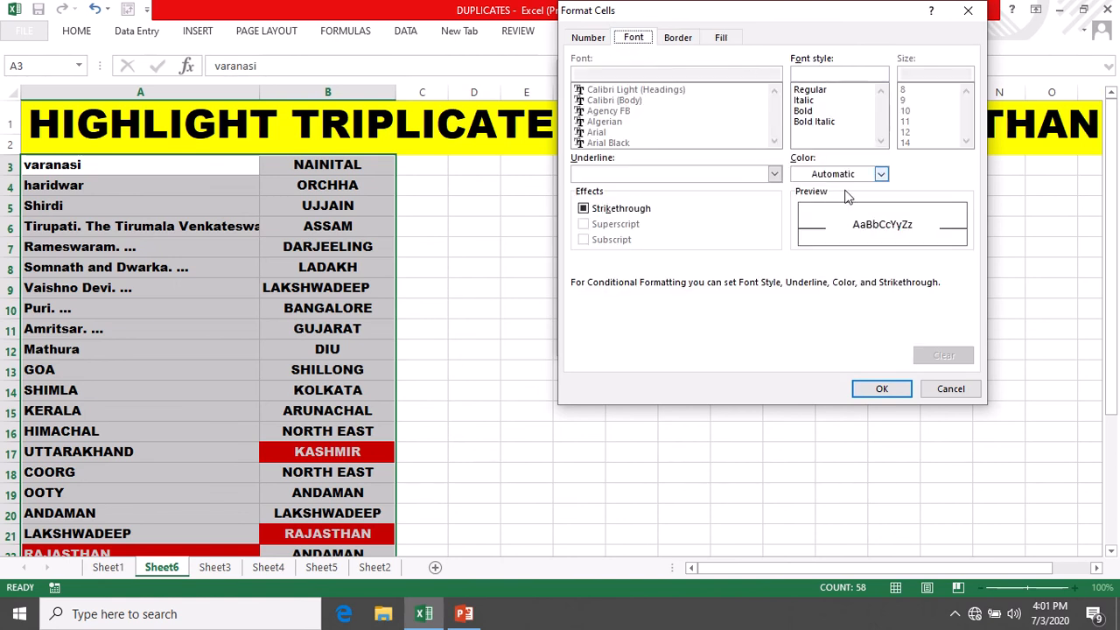
{"action": "left_click", "coordinate": [882, 173]}
{"action": "left_click", "coordinate": [799, 230]}
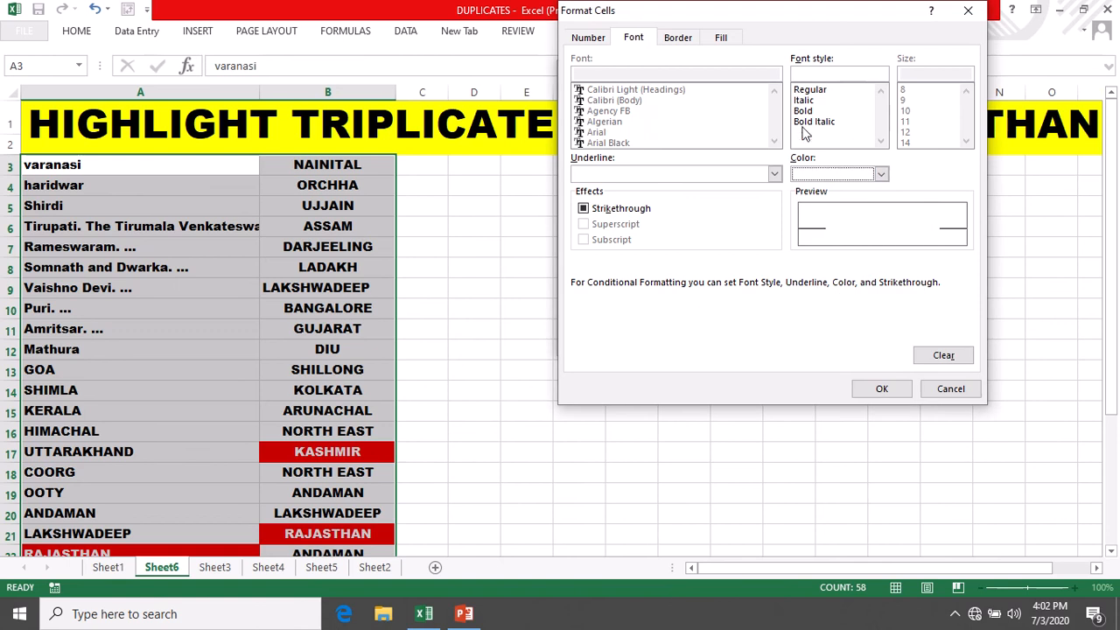
{"action": "left_click", "coordinate": [802, 111]}
{"action": "left_click", "coordinate": [881, 389]}
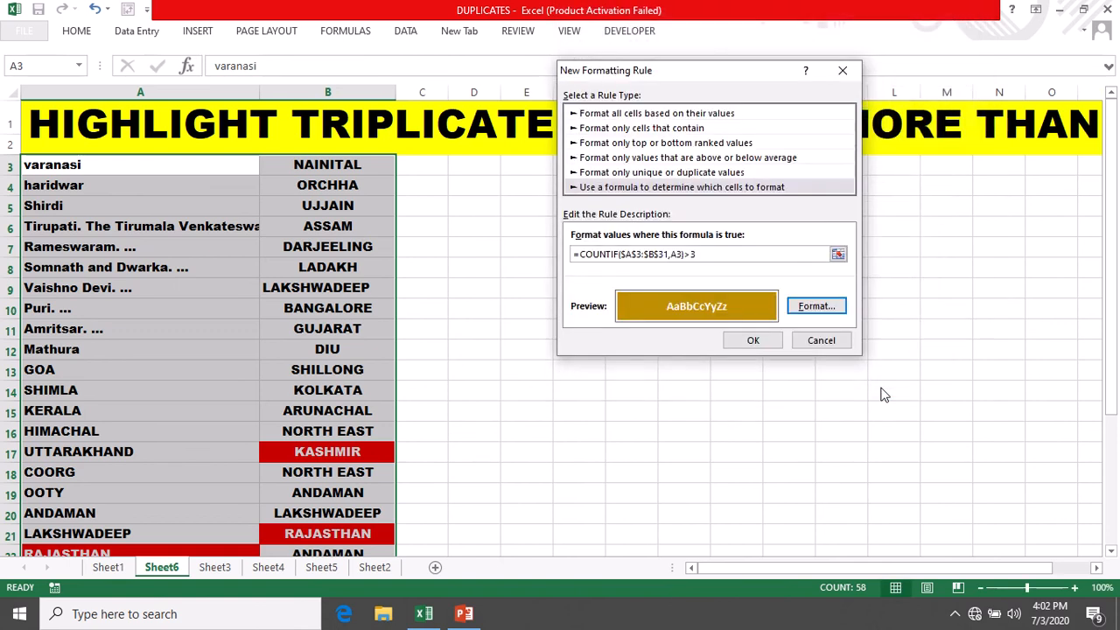
{"action": "left_click", "coordinate": [763, 340]}
- Examine the gold-highlighted LAKSHWADEEP and NORTH EAST cells in columns A and B to check how often each occurs
{"action": "left_click", "coordinate": [684, 310]}
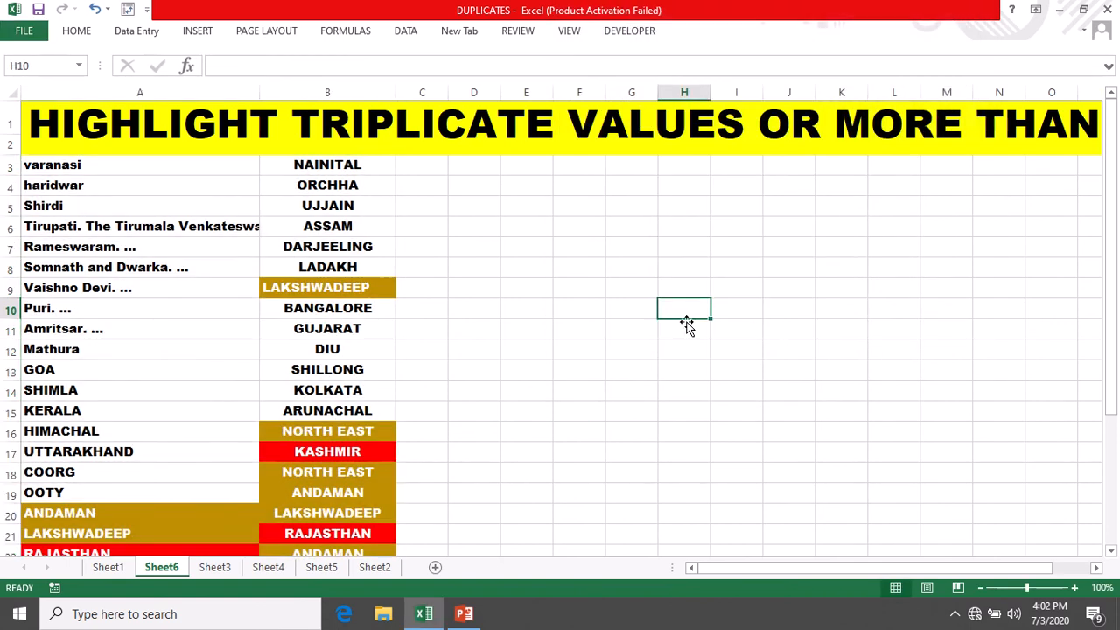
{"action": "scroll", "coordinate": [636, 345], "scroll_direction": "down", "scroll_amount": 2}
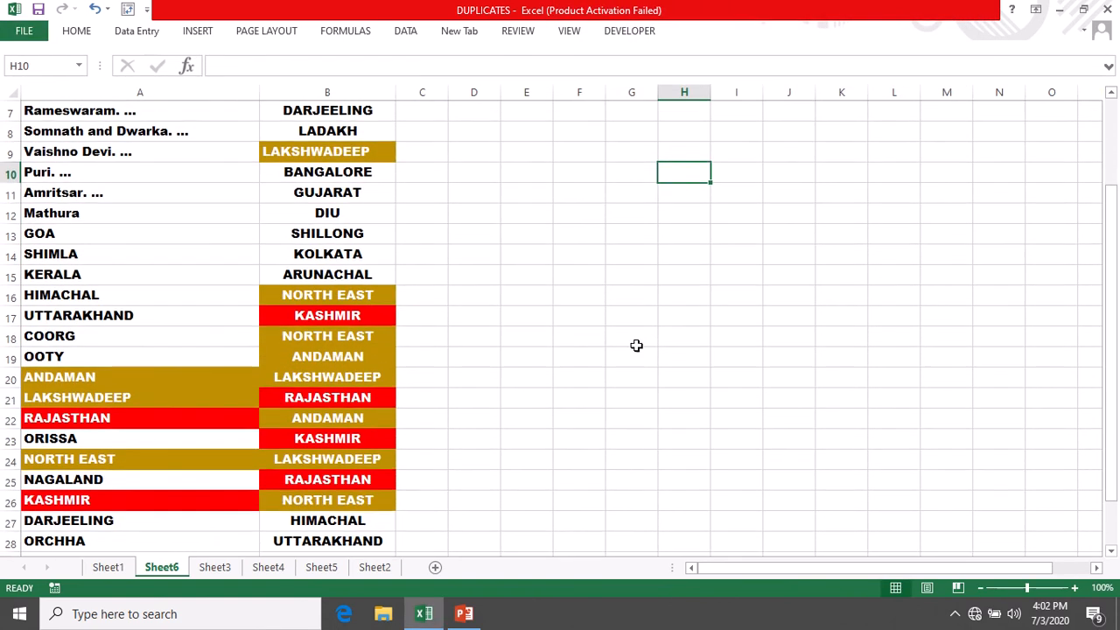
{"action": "left_click", "coordinate": [70, 401]}
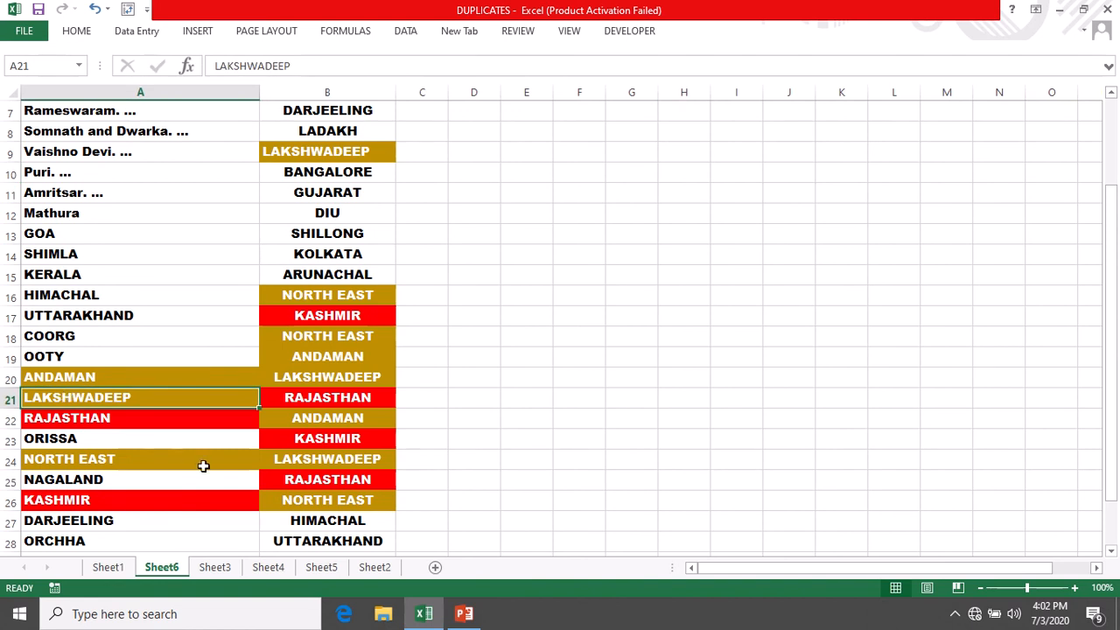
{"action": "left_click", "coordinate": [287, 460]}
{"action": "left_click", "coordinate": [291, 378]}
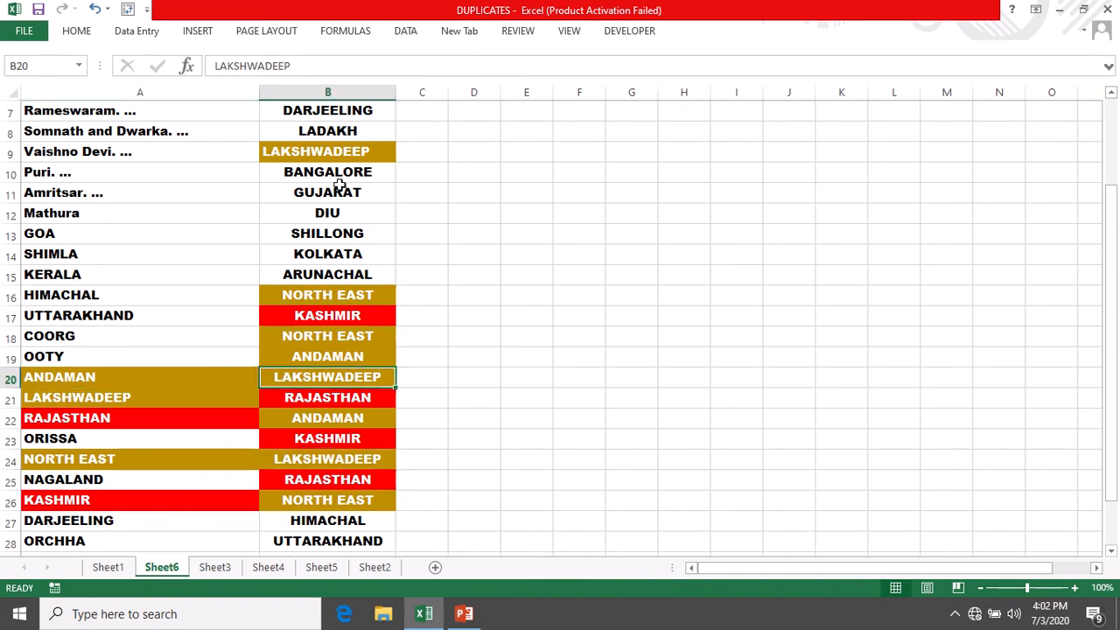
{"action": "left_click", "coordinate": [324, 151]}
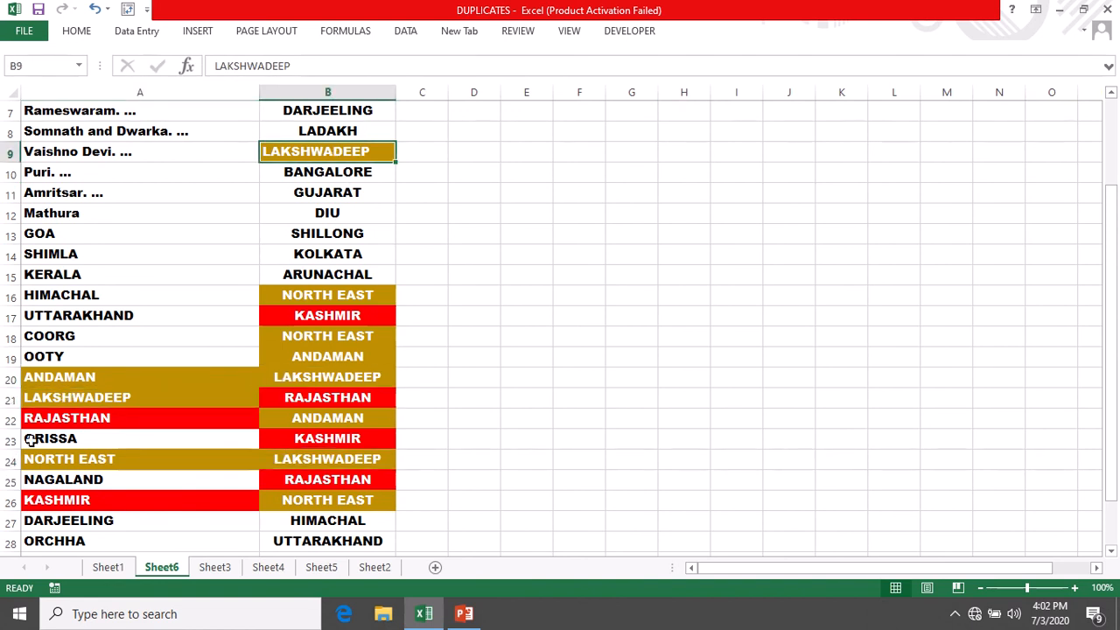
{"action": "left_click", "coordinate": [57, 460]}
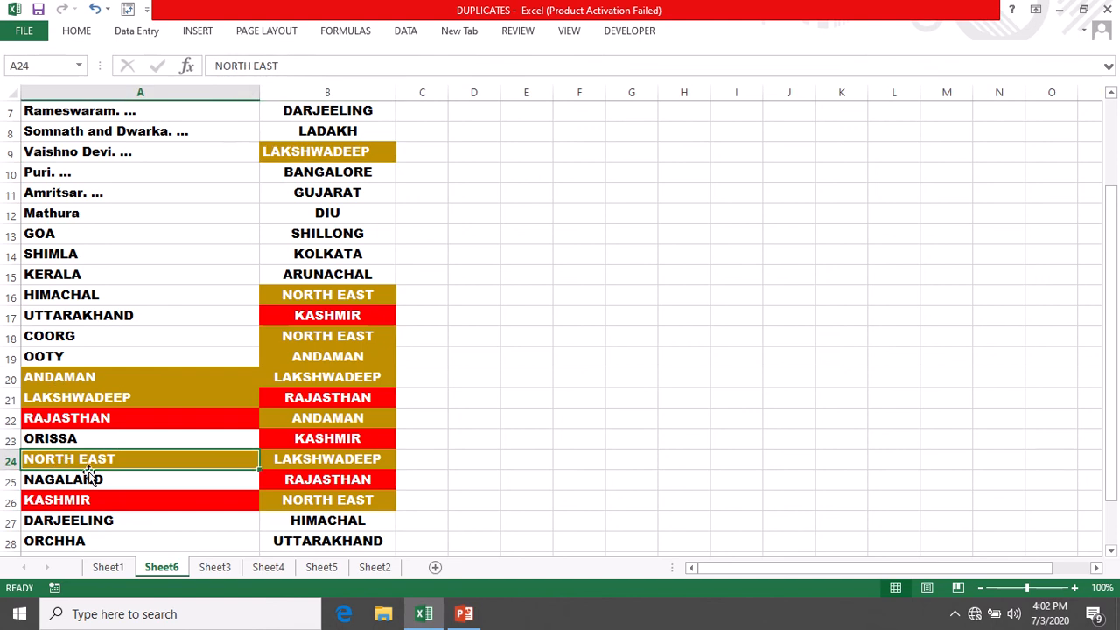
{"action": "left_click", "coordinate": [284, 503]}
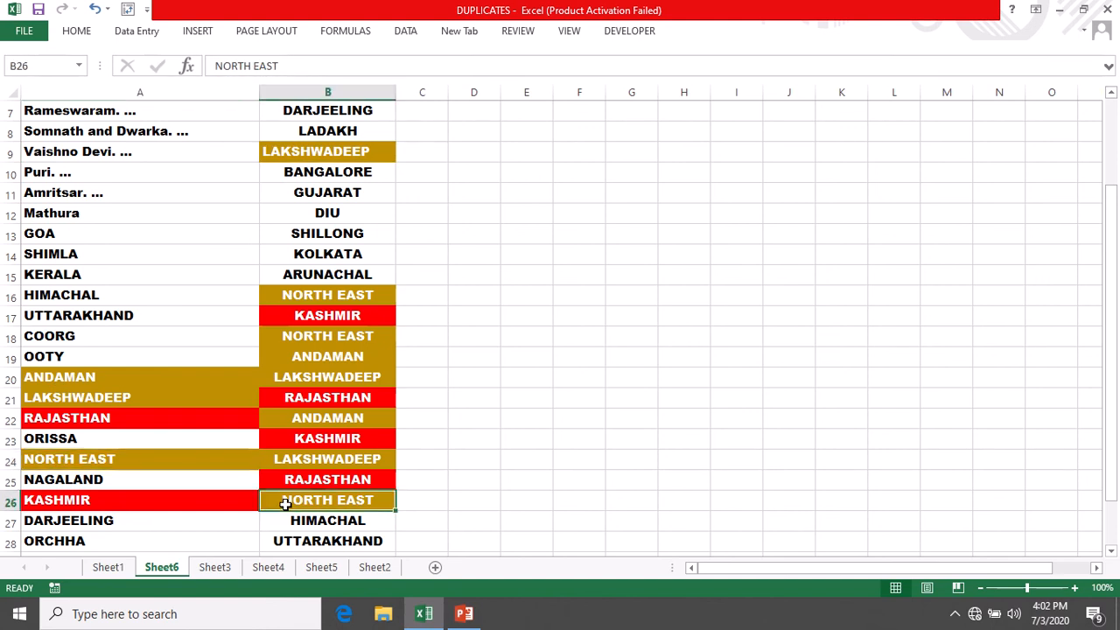
{"action": "left_click", "coordinate": [301, 343]}
{"action": "left_click", "coordinate": [313, 295]}
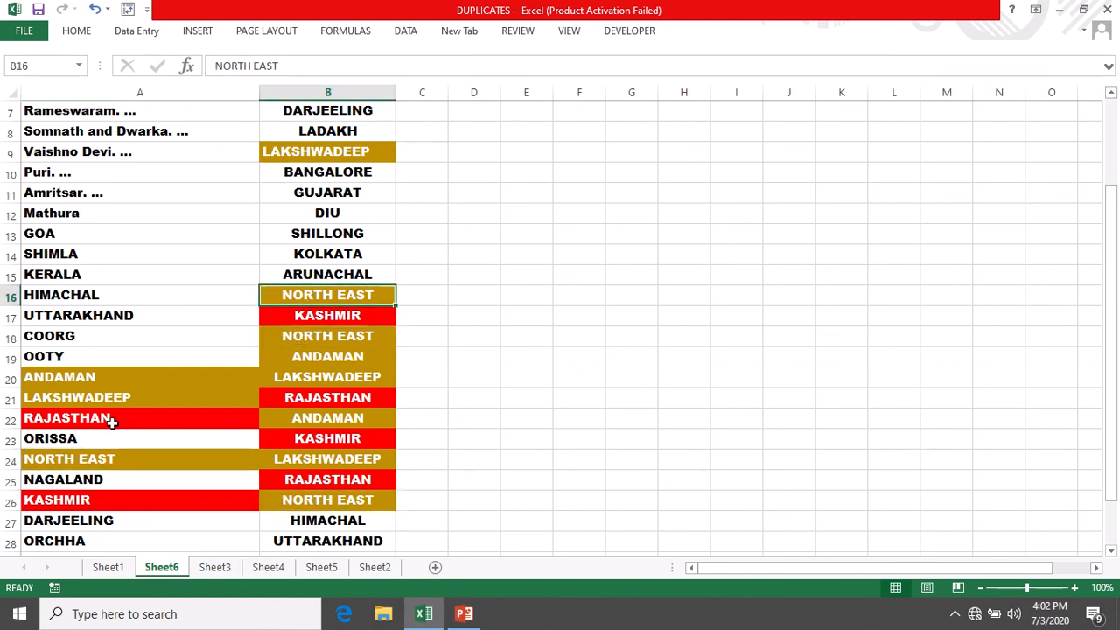
- Check the occurrences of the gold-highlighted ANDAMAN entries in both columns down to row 31
{"action": "left_click", "coordinate": [330, 357]}
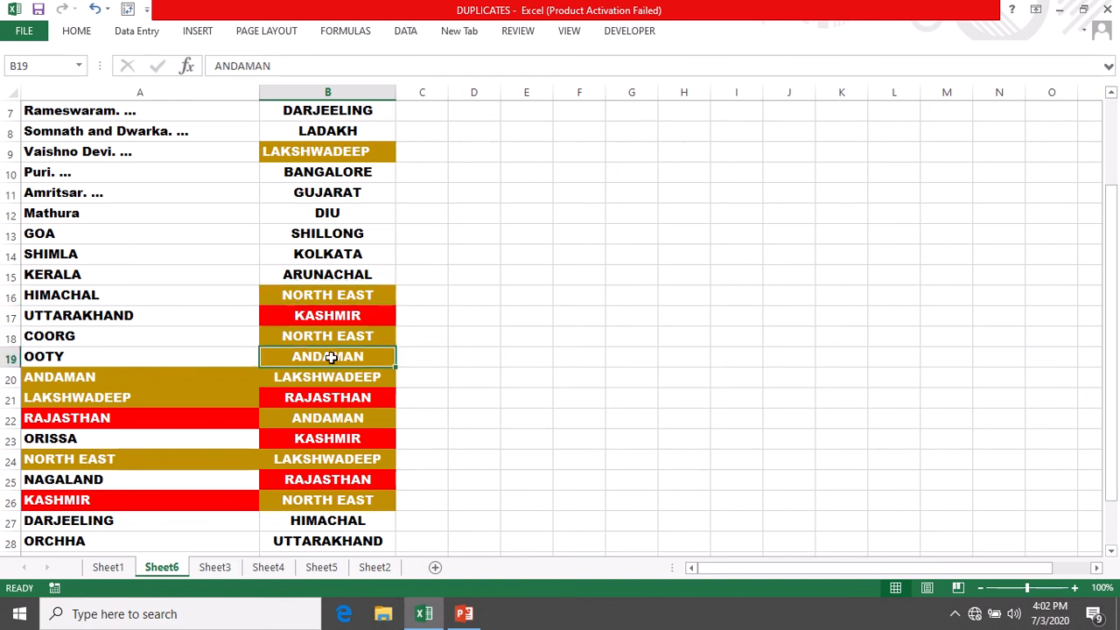
{"action": "left_click", "coordinate": [135, 382]}
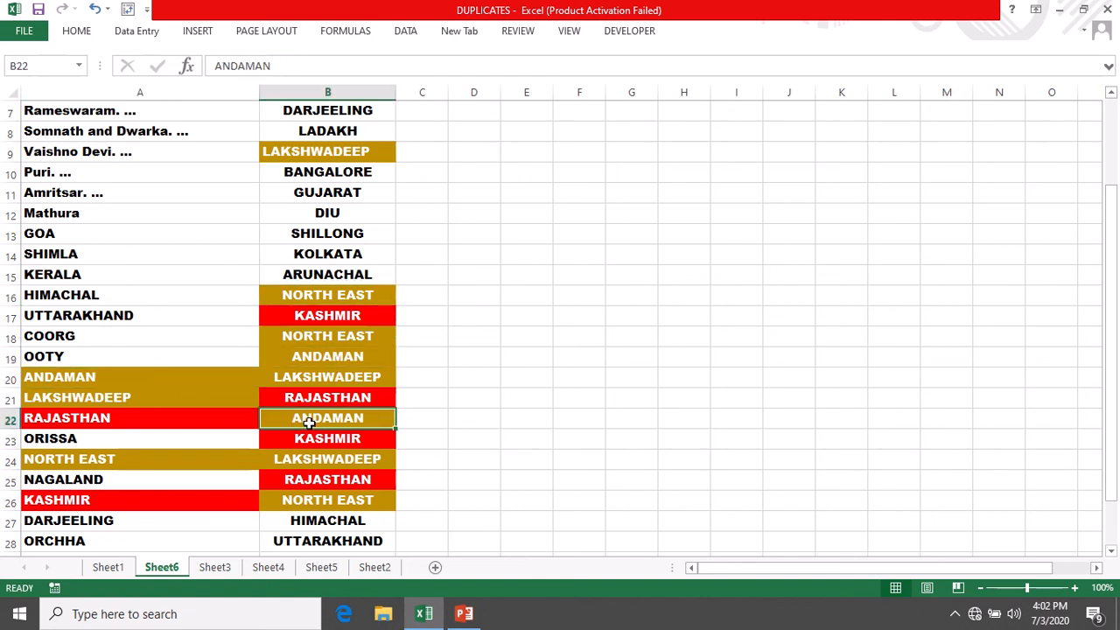
{"action": "scroll", "coordinate": [443, 453], "scroll_direction": "down", "scroll_amount": 2}
{"action": "left_click", "coordinate": [355, 477]}
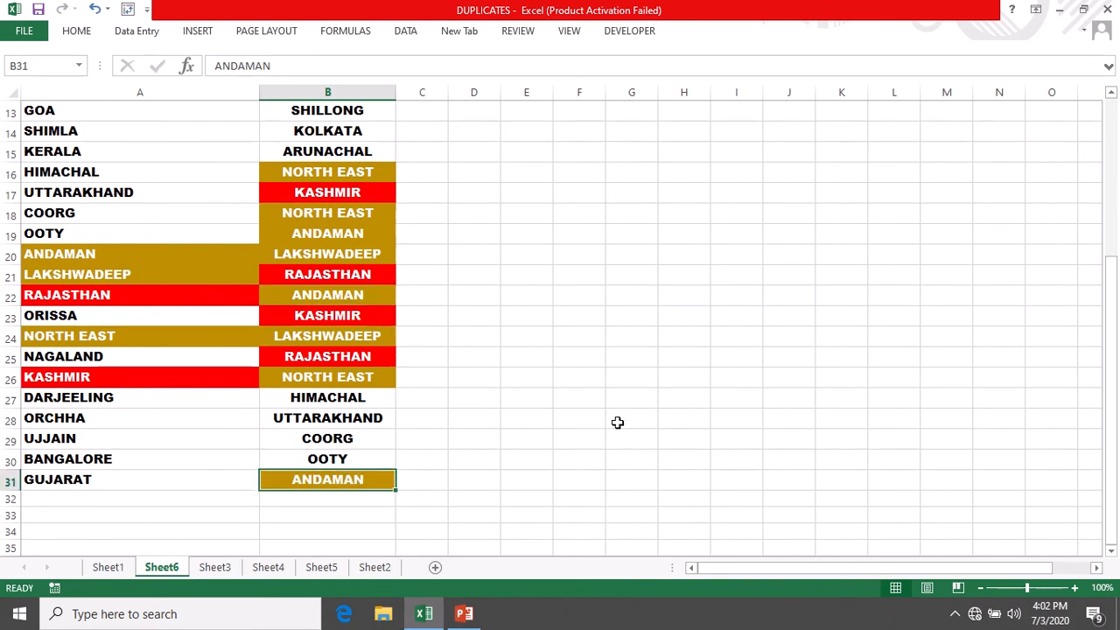
{"action": "scroll", "coordinate": [618, 423], "scroll_direction": "up", "scroll_amount": 4}
{"action": "scroll", "coordinate": [610, 423], "scroll_direction": "down", "scroll_amount": 3}
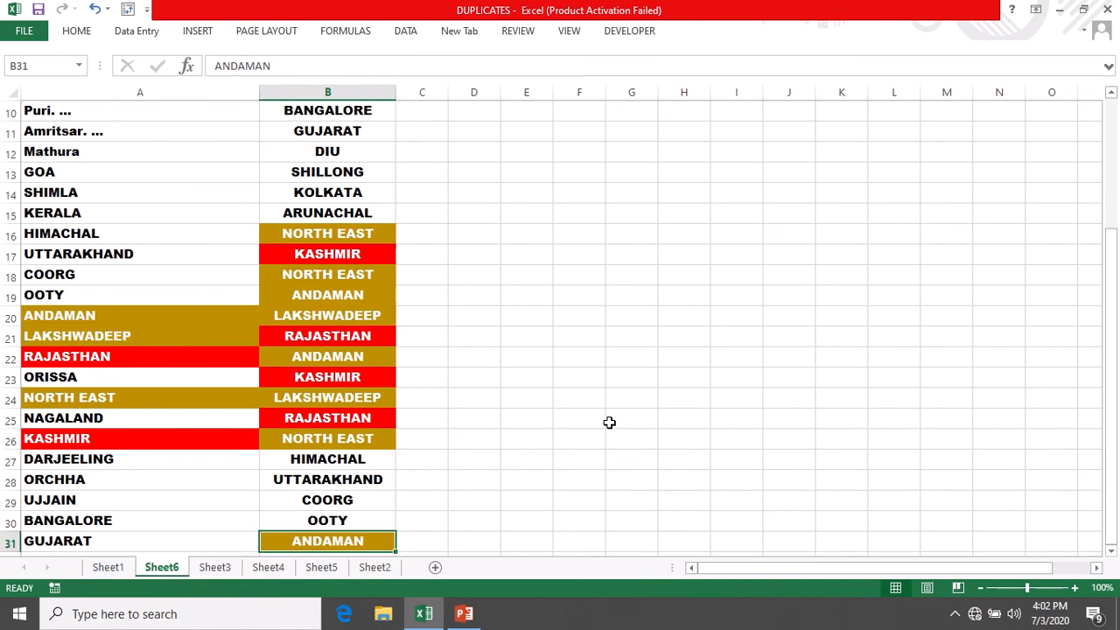
{"action": "left_click", "coordinate": [597, 355]}
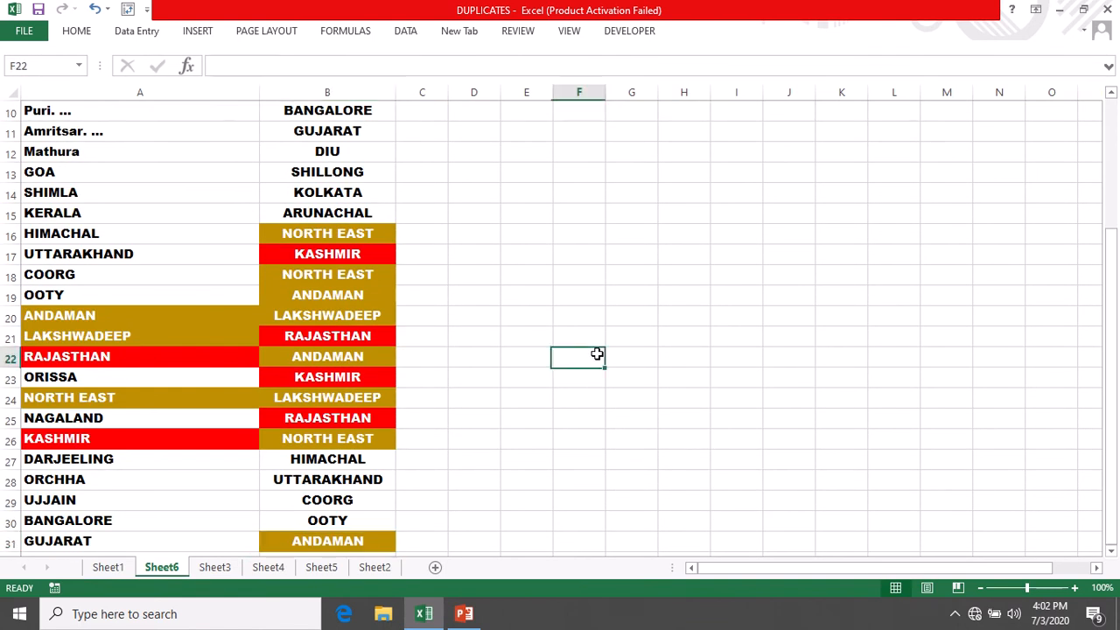
- On Sheet3, enter =IF(A3=B3,"MATCH","") in cell D3 to compare the two entries of the row
{"action": "left_click", "coordinate": [220, 569]}
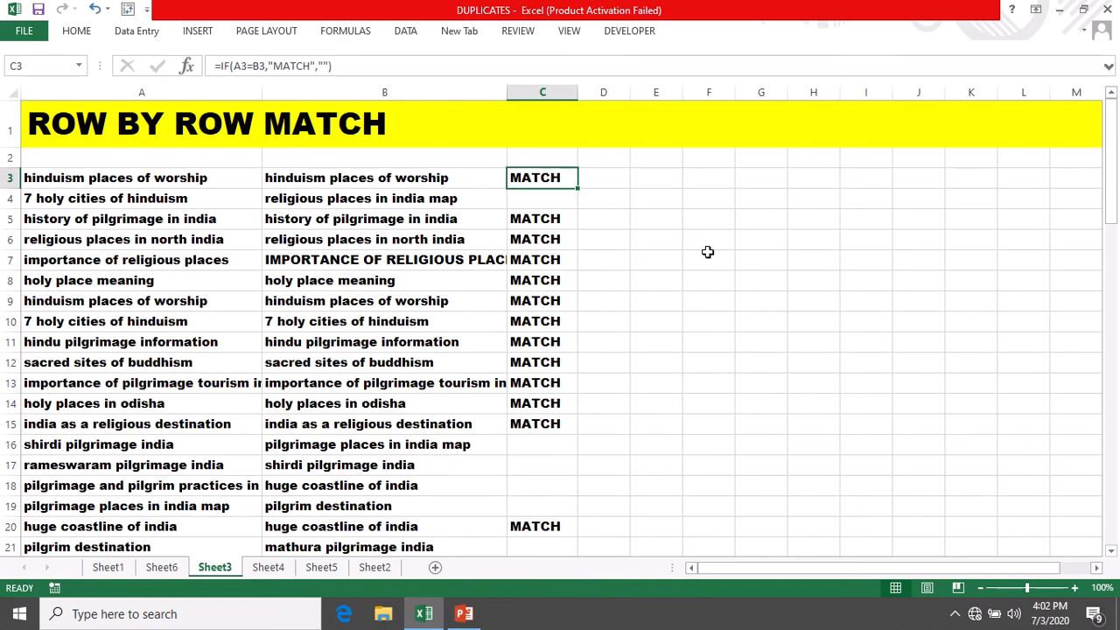
{"action": "left_click", "coordinate": [653, 254]}
{"action": "double_click", "coordinate": [592, 178]}
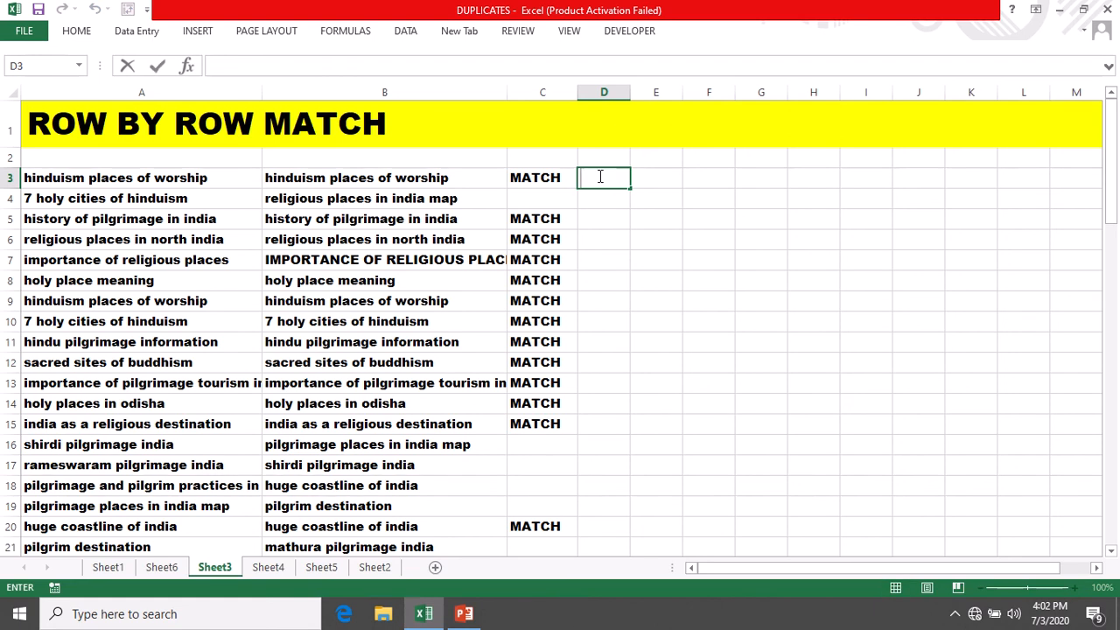
{"action": "type", "text": "=IF("}
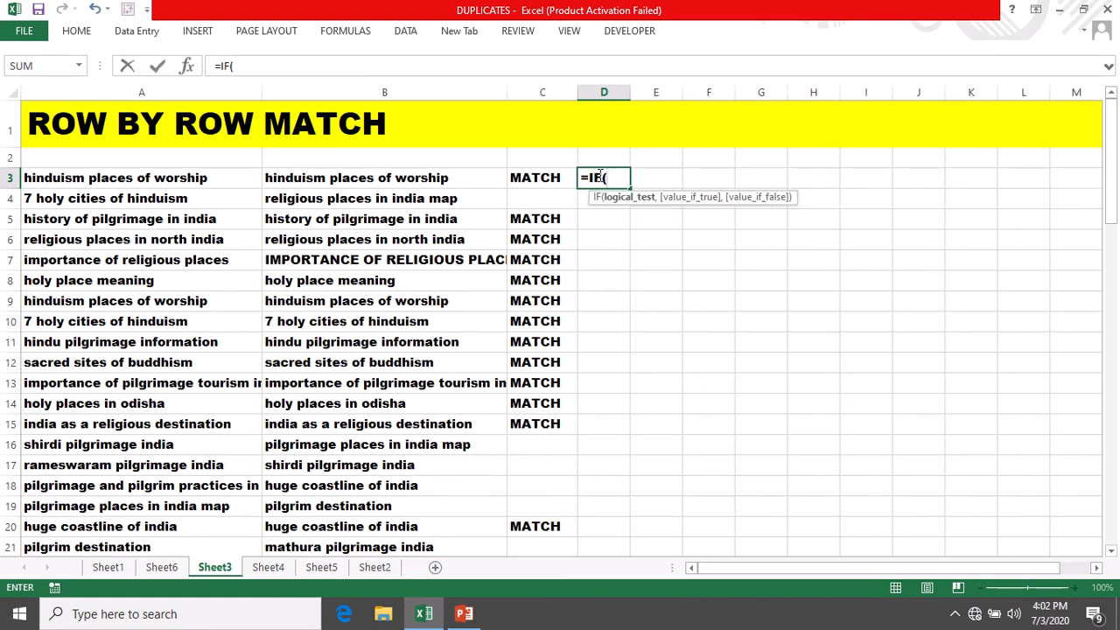
{"action": "left_click", "coordinate": [44, 178]}
{"action": "type", "text": "="}
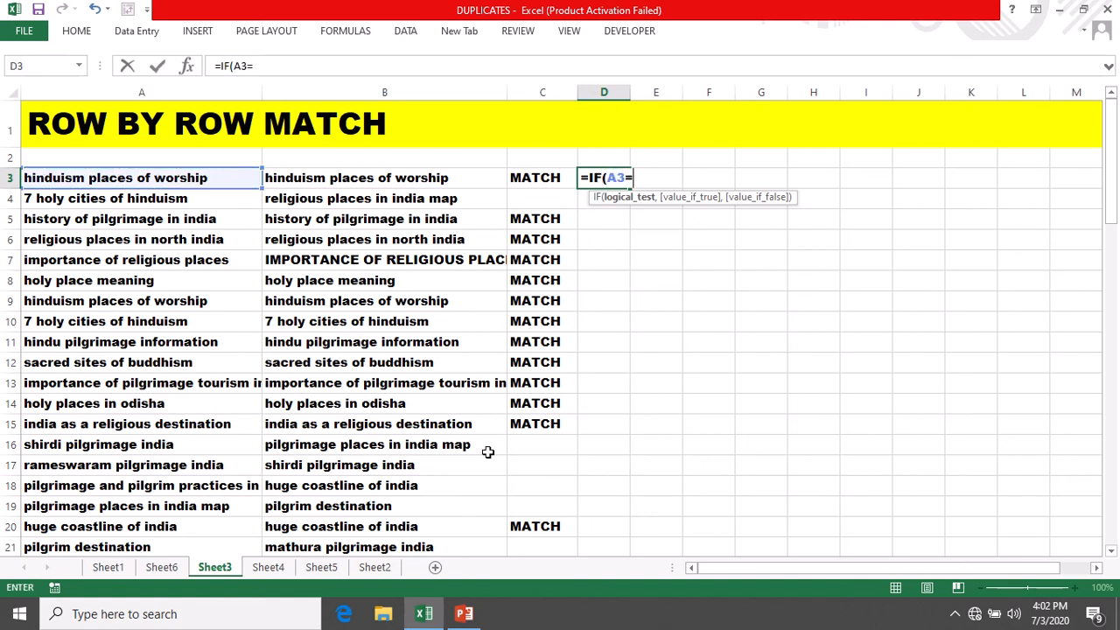
{"action": "left_click", "coordinate": [374, 181]}
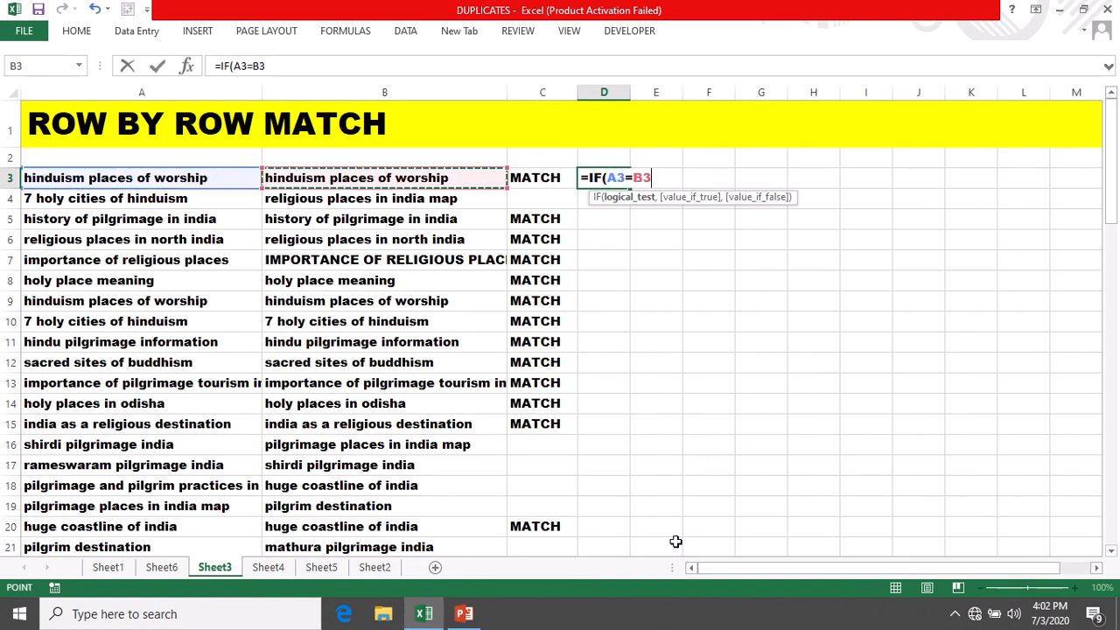
{"action": "type", "text": ","}
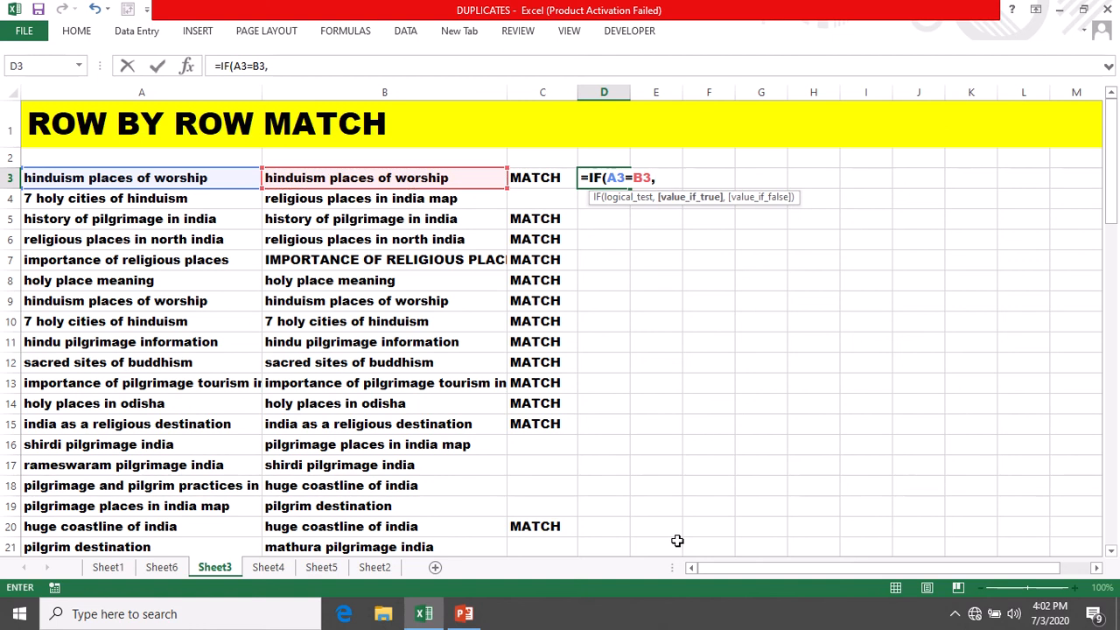
{"action": "type", "text": "\"MATCH"}
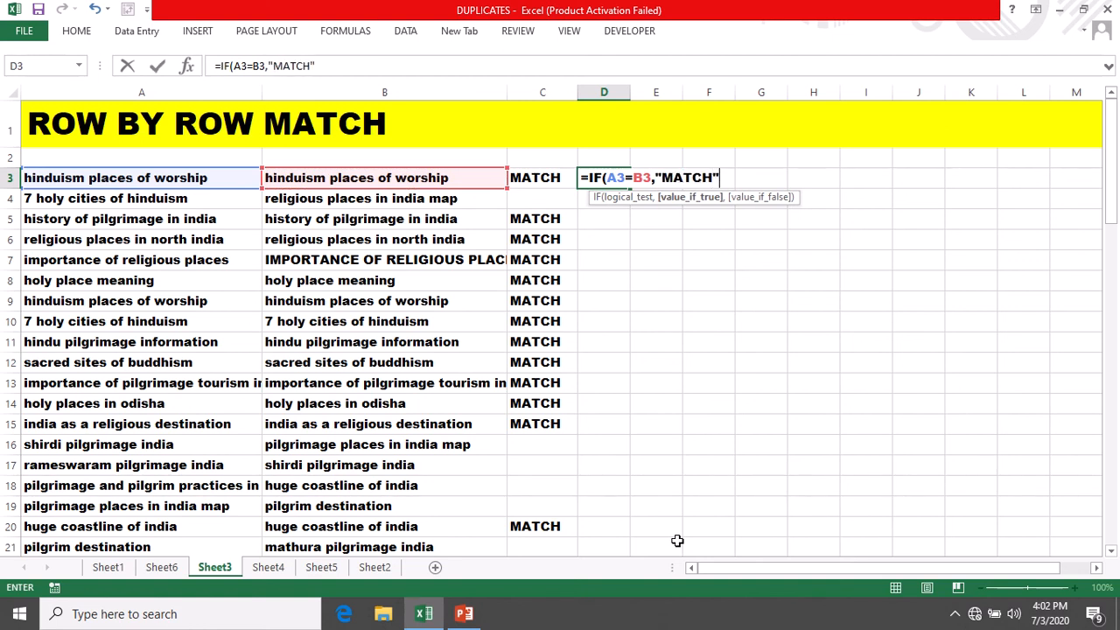
{"action": "type", "text": "\","}
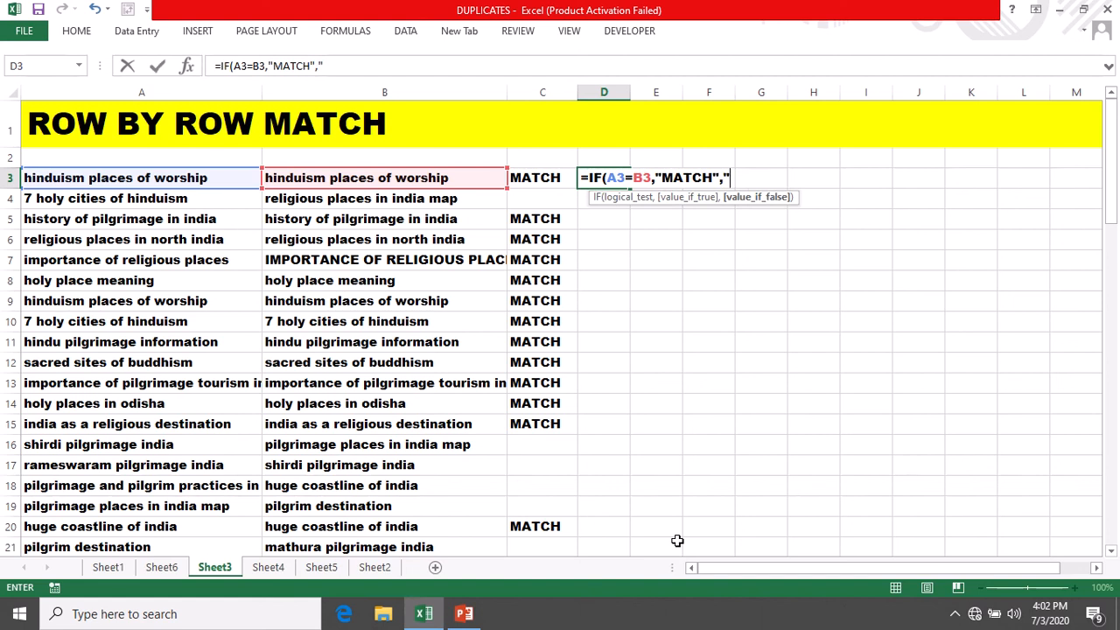
{"action": "type", "text": "\"\")"}
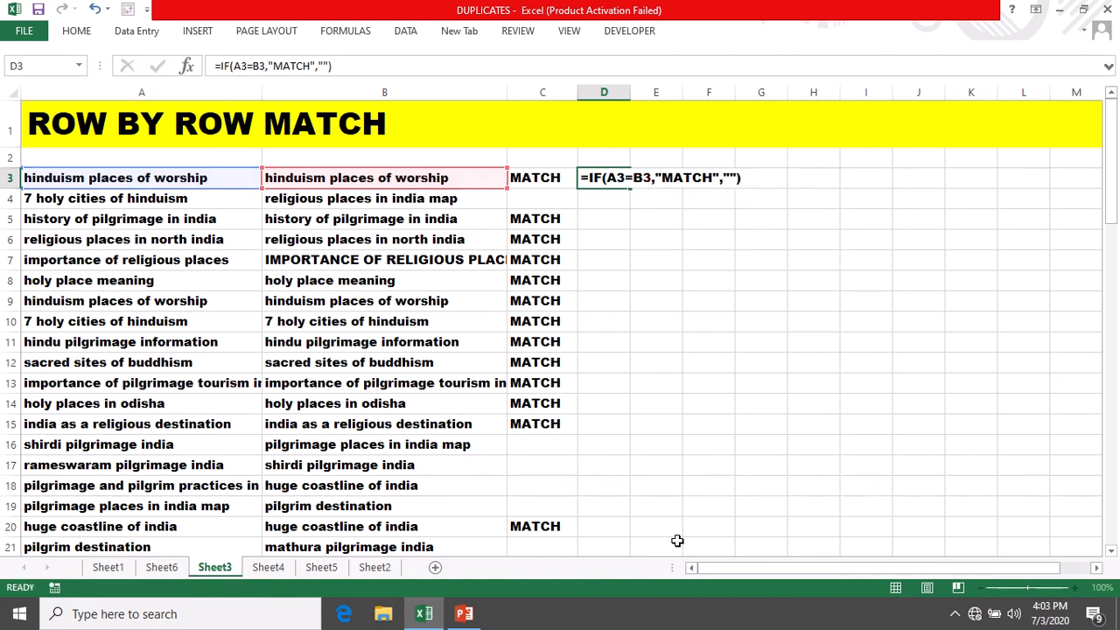
{"action": "key", "text": "Return"}
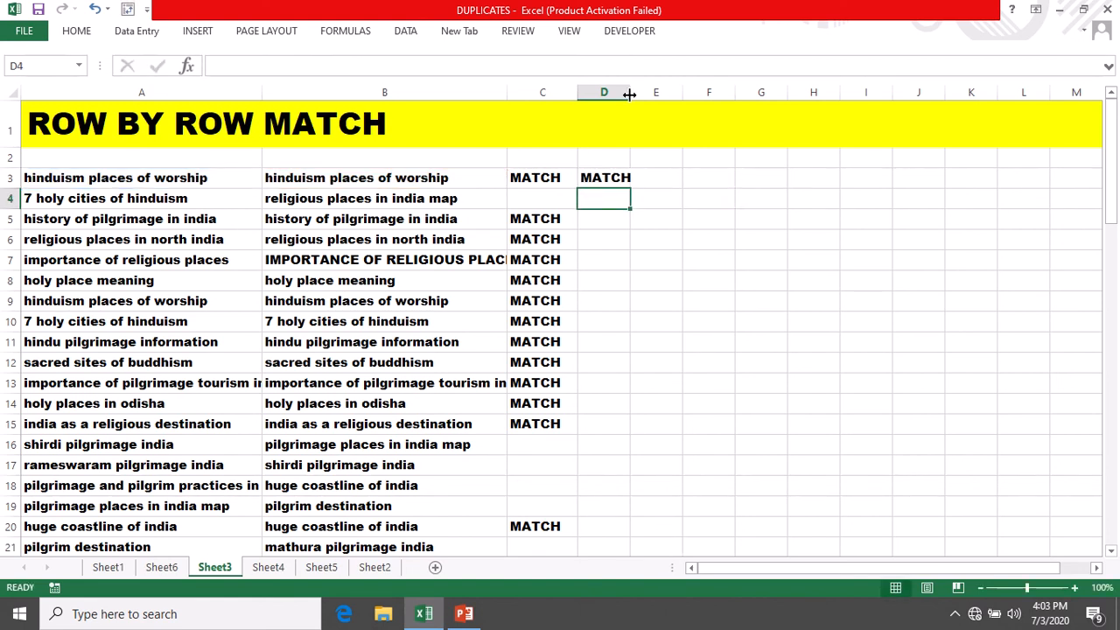
- Widen column D slightly and fill the D3 match formula down alongside all the list rows
{"action": "left_click_drag", "start_coordinate": [629, 93], "coordinate": [649, 94]}
{"action": "left_click", "coordinate": [613, 179]}
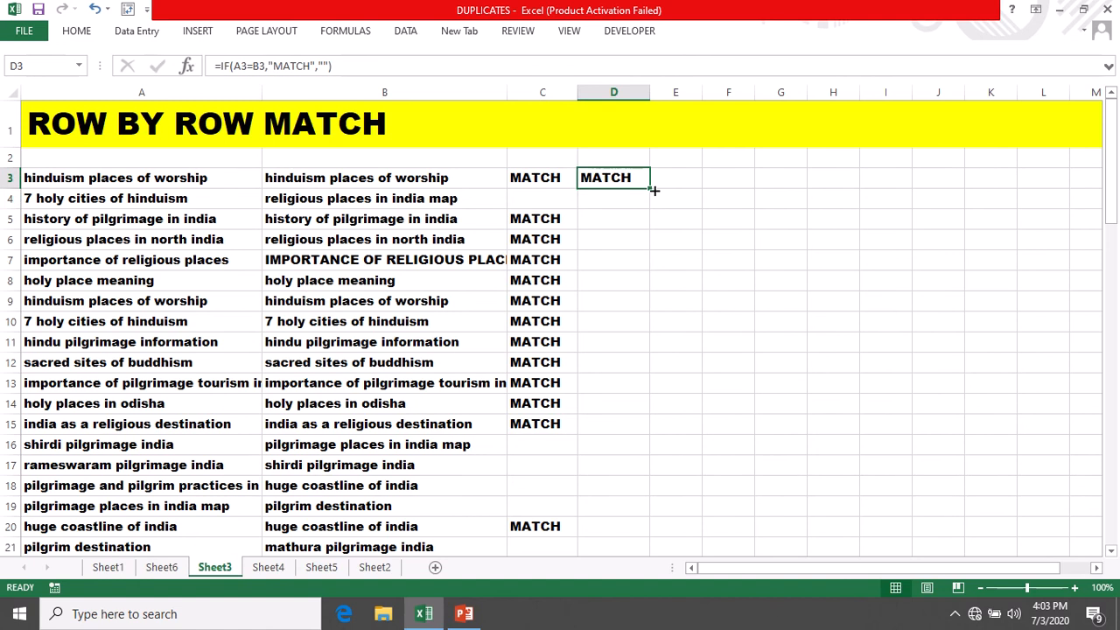
{"action": "double_click", "coordinate": [653, 189]}
{"action": "scroll", "coordinate": [700, 354], "scroll_direction": "down", "scroll_amount": 4}
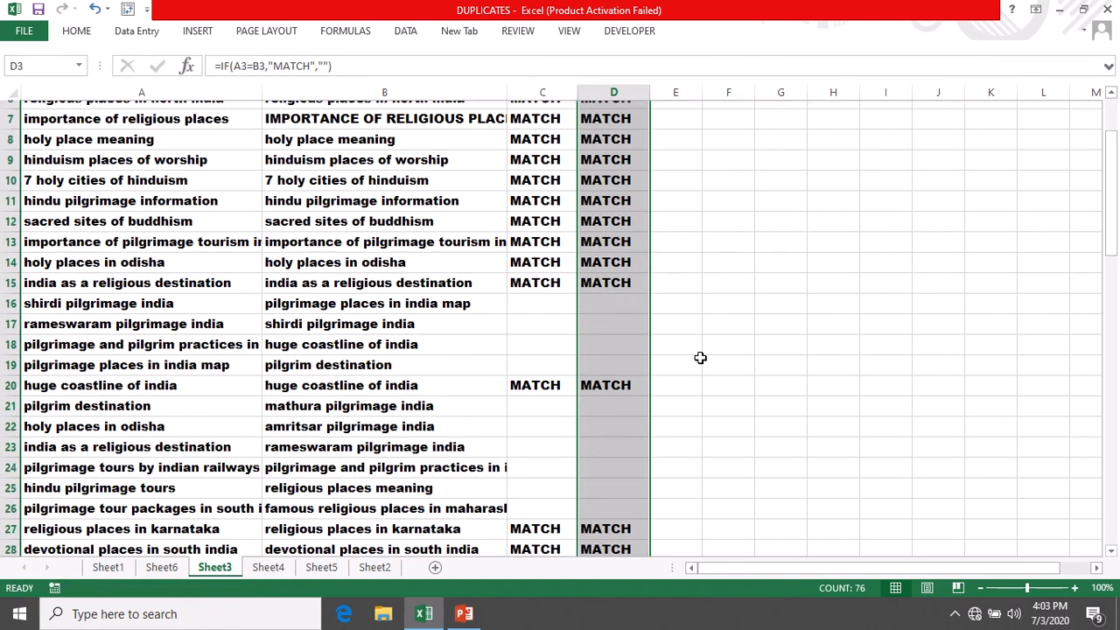
{"action": "scroll", "coordinate": [700, 357], "scroll_direction": "up", "scroll_amount": 4}
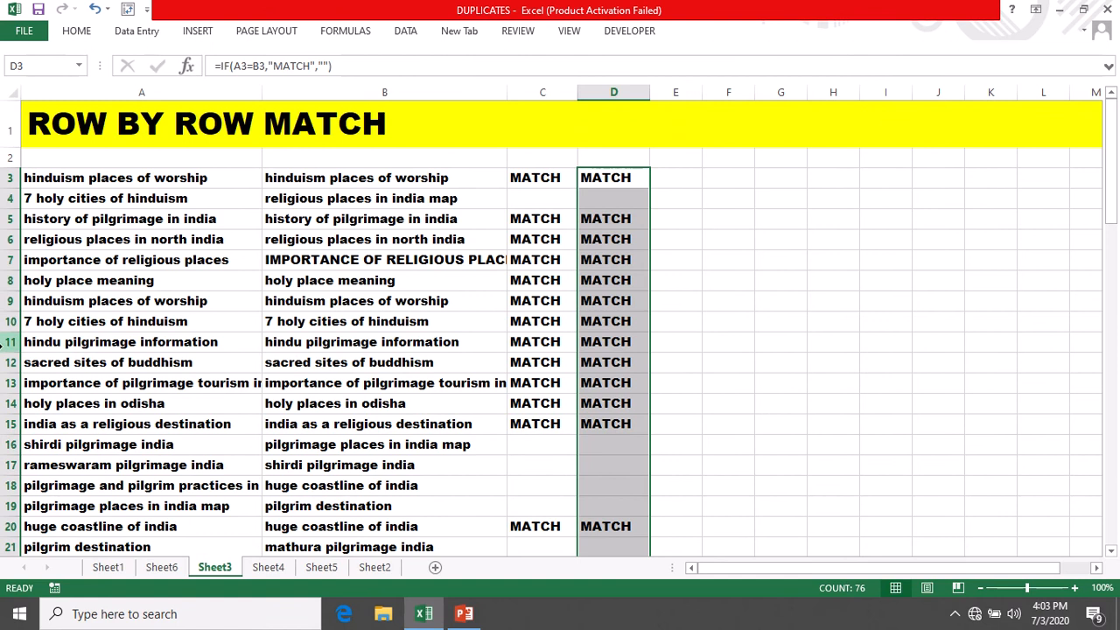
- Compare the column A and B entries with the match results in rows 3 to 14, including hindu pilgrimage information
{"action": "left_click_drag", "start_coordinate": [71, 342], "coordinate": [580, 345]}
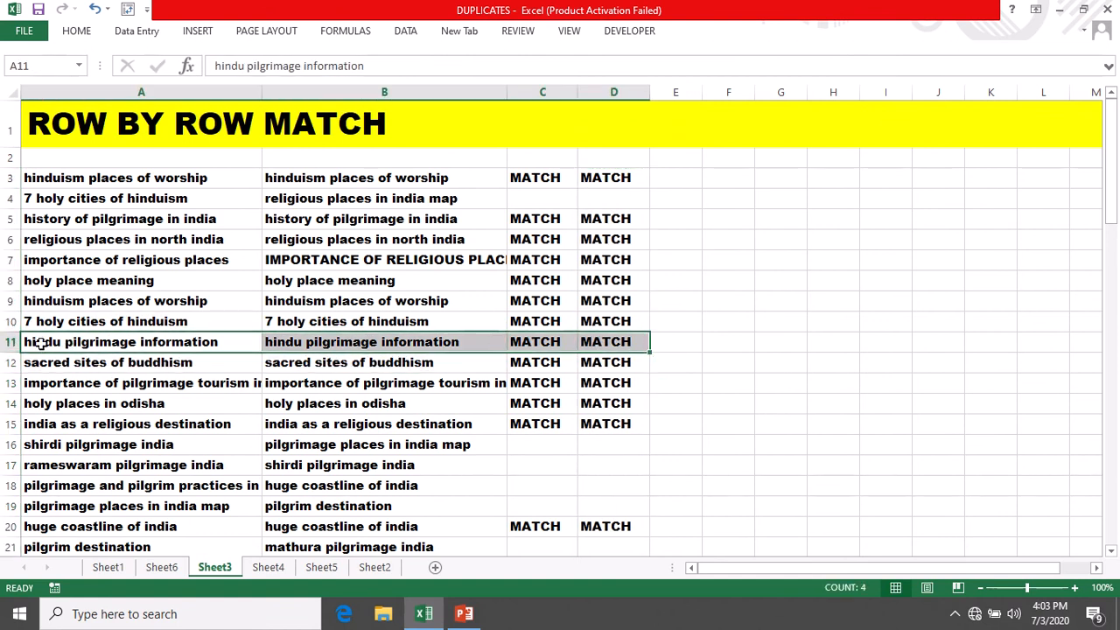
{"action": "left_click_drag", "start_coordinate": [214, 342], "coordinate": [444, 343]}
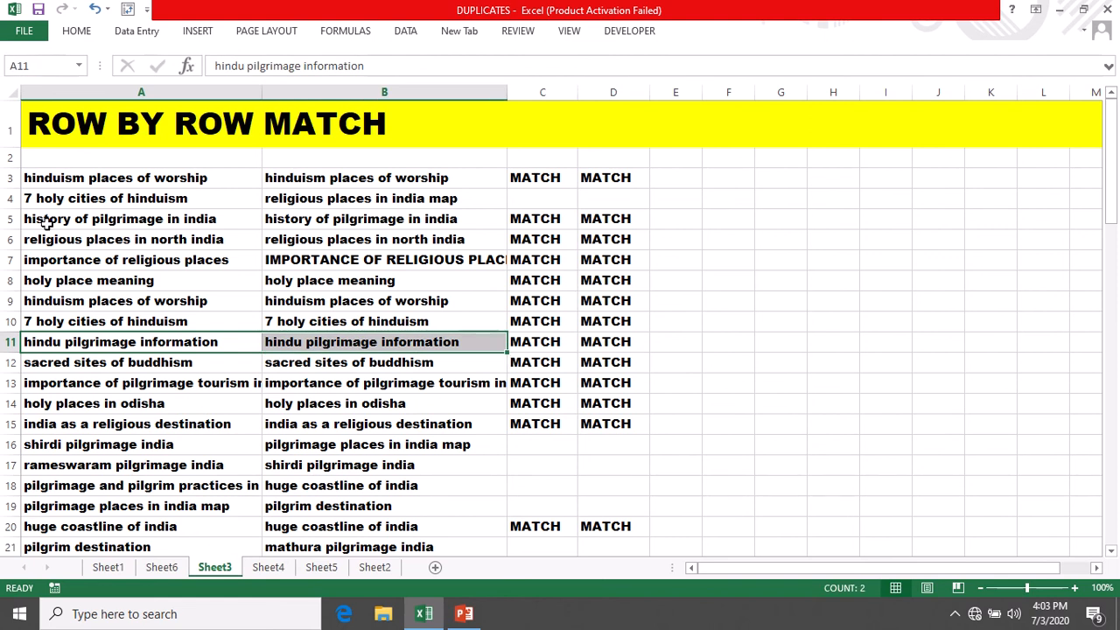
{"action": "left_click_drag", "start_coordinate": [42, 218], "coordinate": [607, 358]}
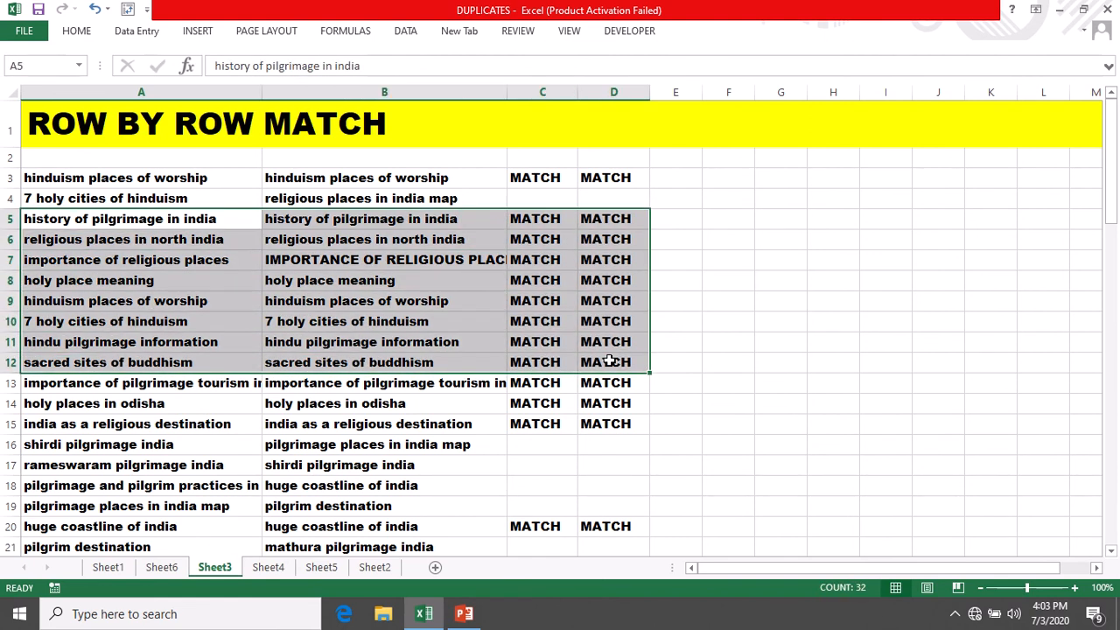
{"action": "left_click_drag", "start_coordinate": [49, 177], "coordinate": [513, 198]}
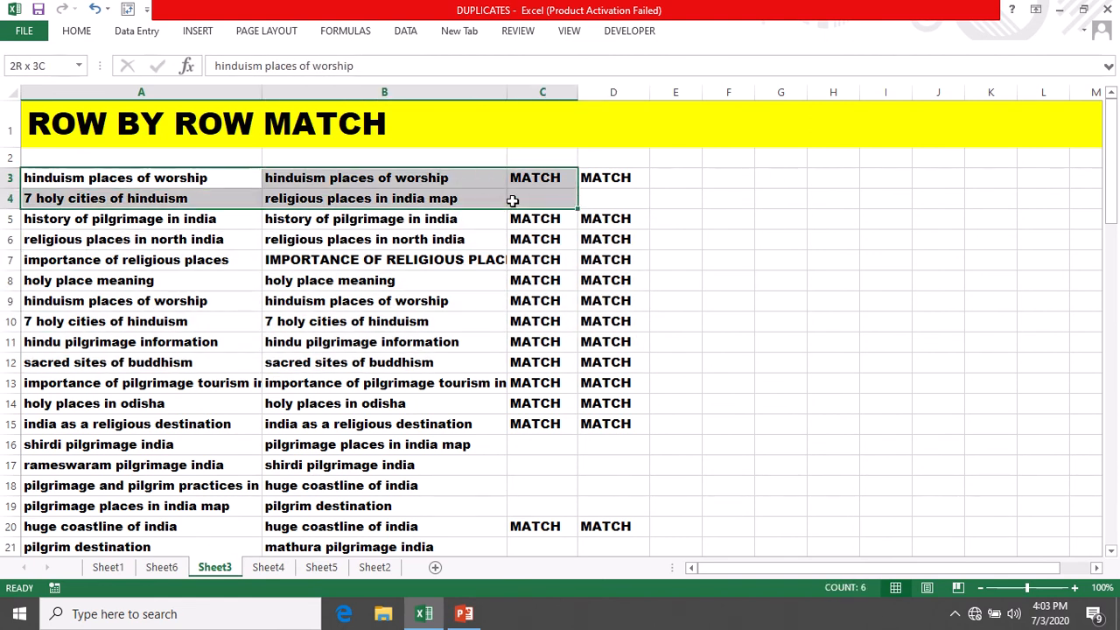
{"action": "left_click", "coordinate": [688, 287]}
{"action": "left_click", "coordinate": [304, 219]}
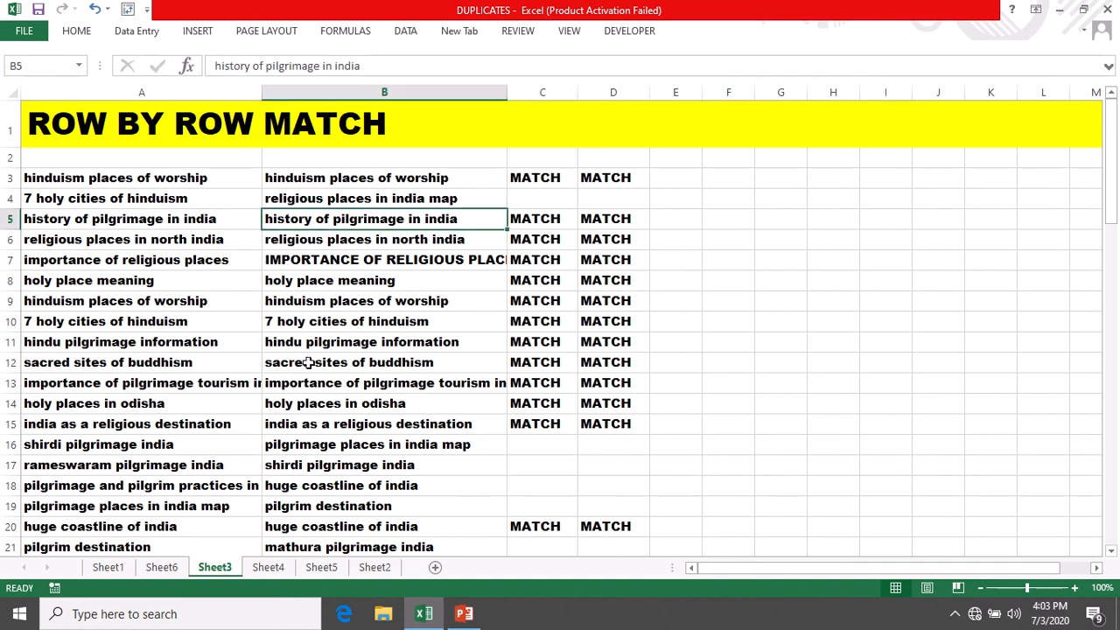
{"action": "left_click", "coordinate": [306, 399]}
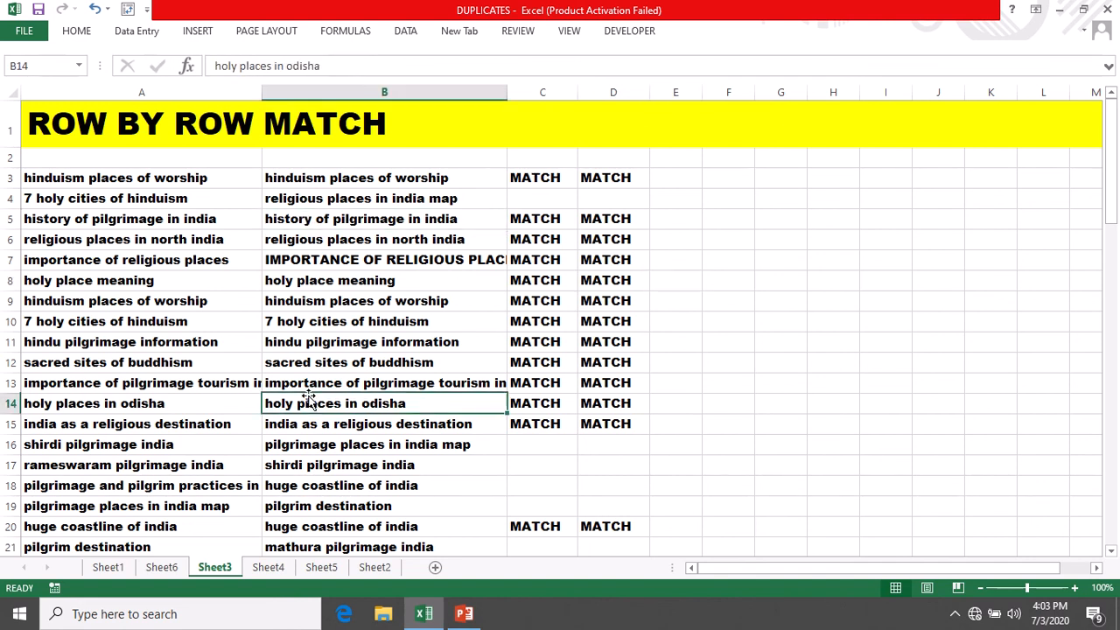
{"action": "left_click", "coordinate": [150, 385]}
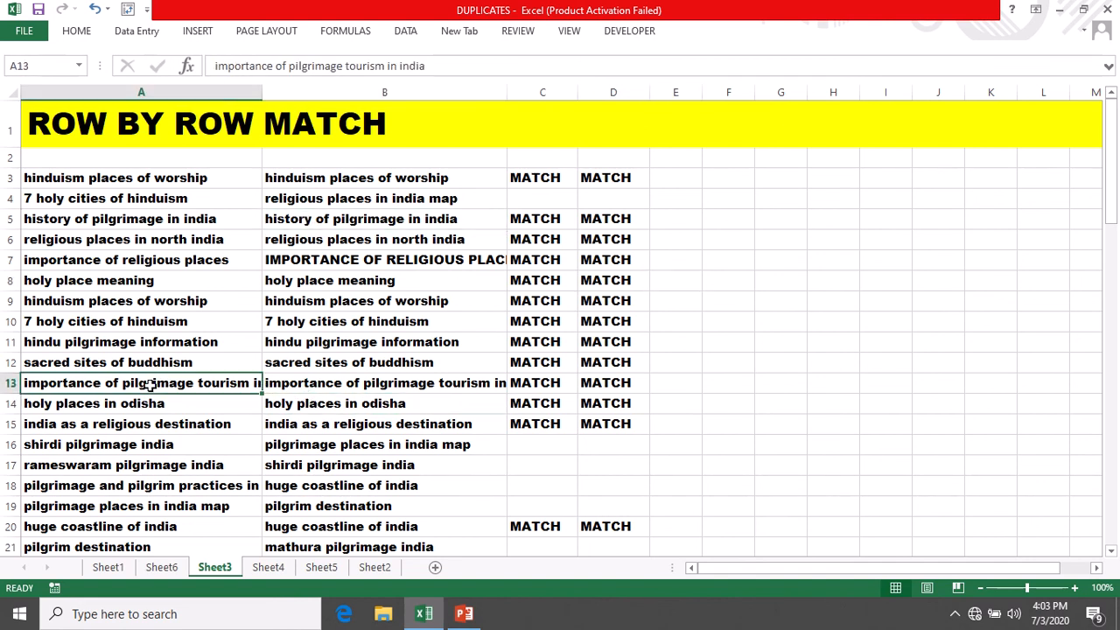
- On Sheet4, enter =IF(EXACT(A3,B3),"MATCH","") in cell D3 for a case-sensitive comparison of the row
{"action": "left_click", "coordinate": [277, 569]}
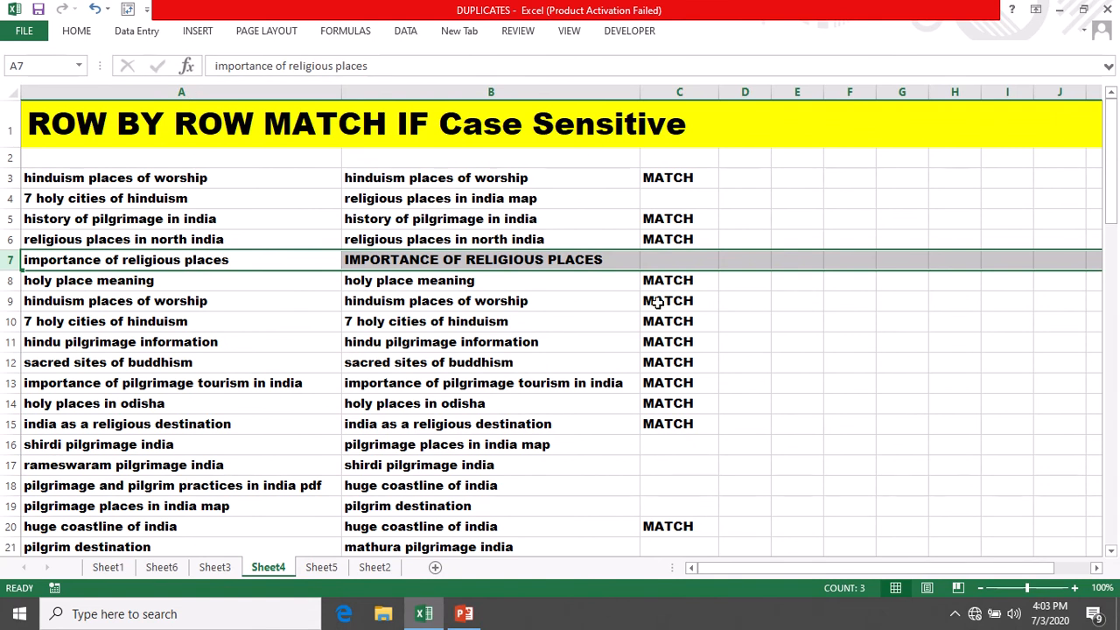
{"action": "left_click", "coordinate": [604, 259]}
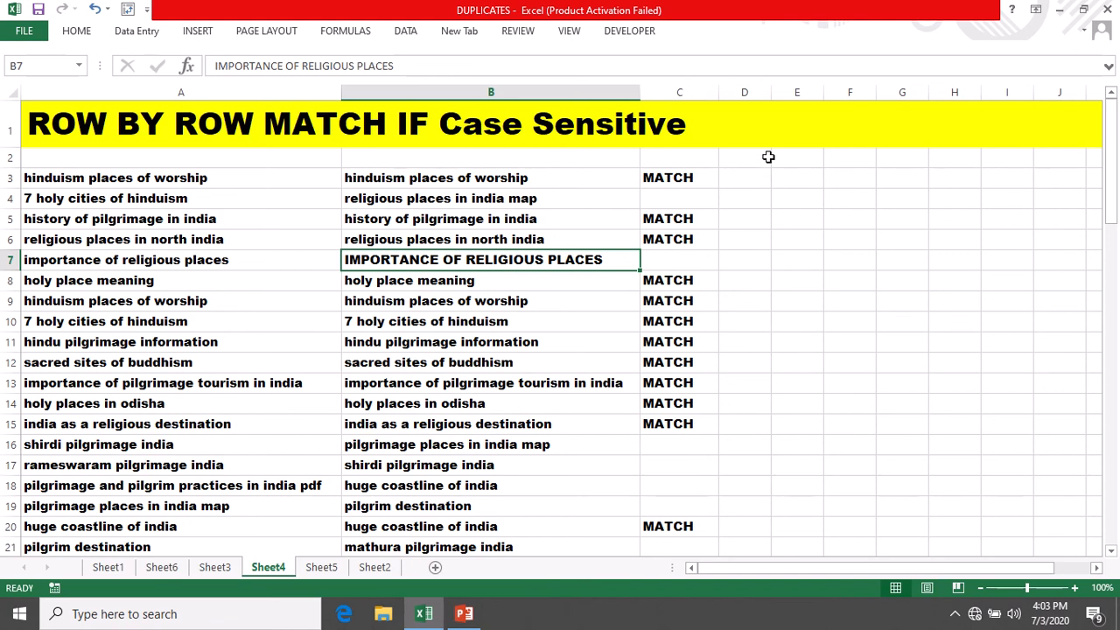
{"action": "double_click", "coordinate": [742, 178]}
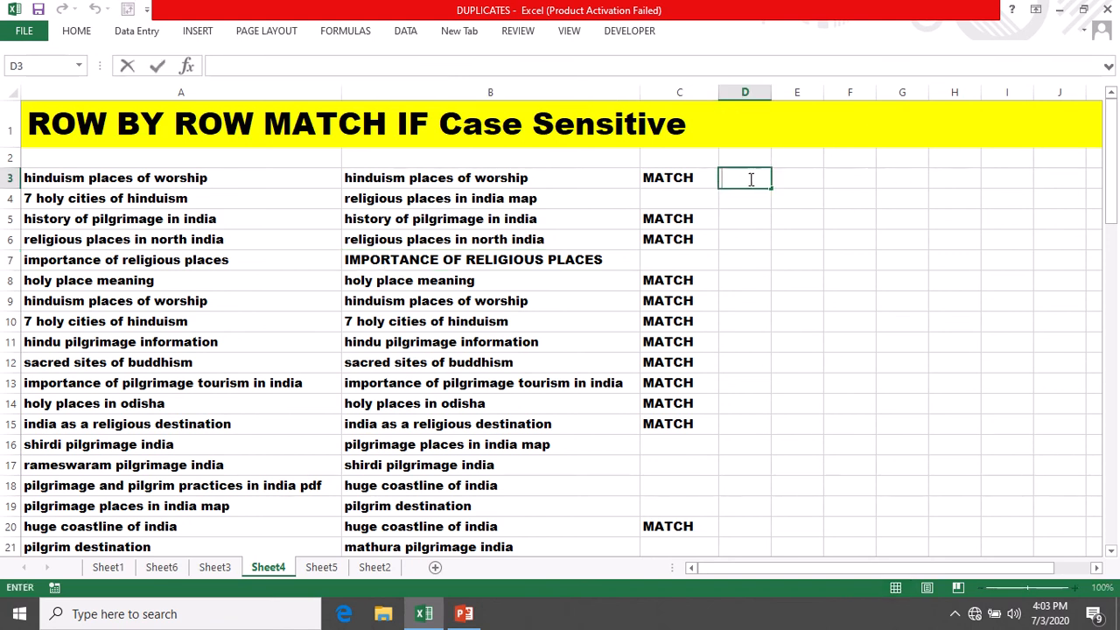
{"action": "type", "text": "=IF"}
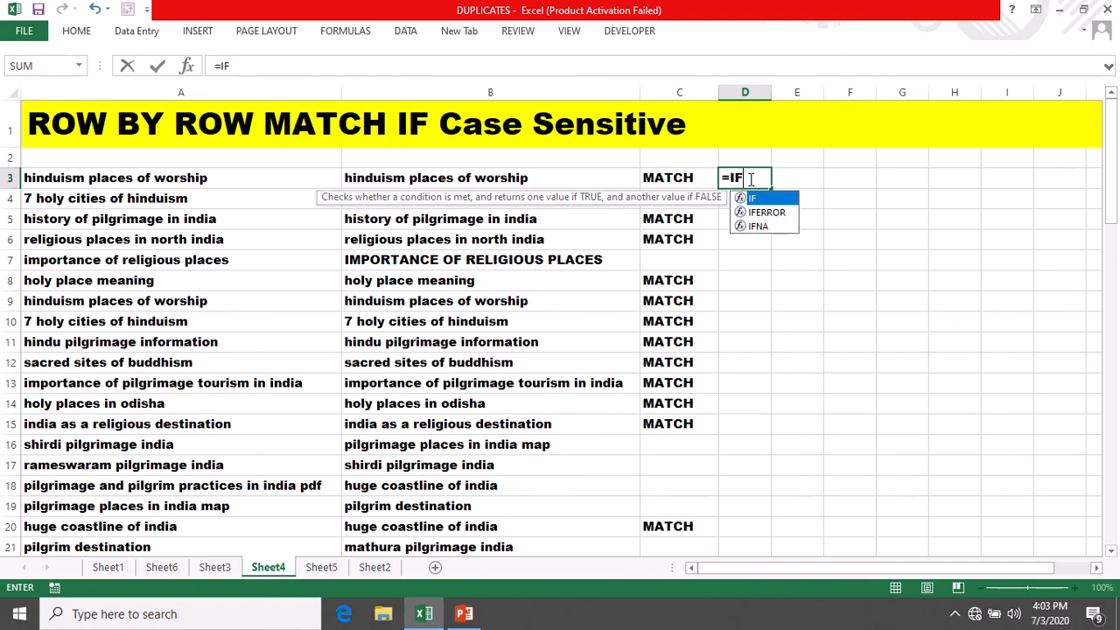
{"action": "type", "text": "(EXA"}
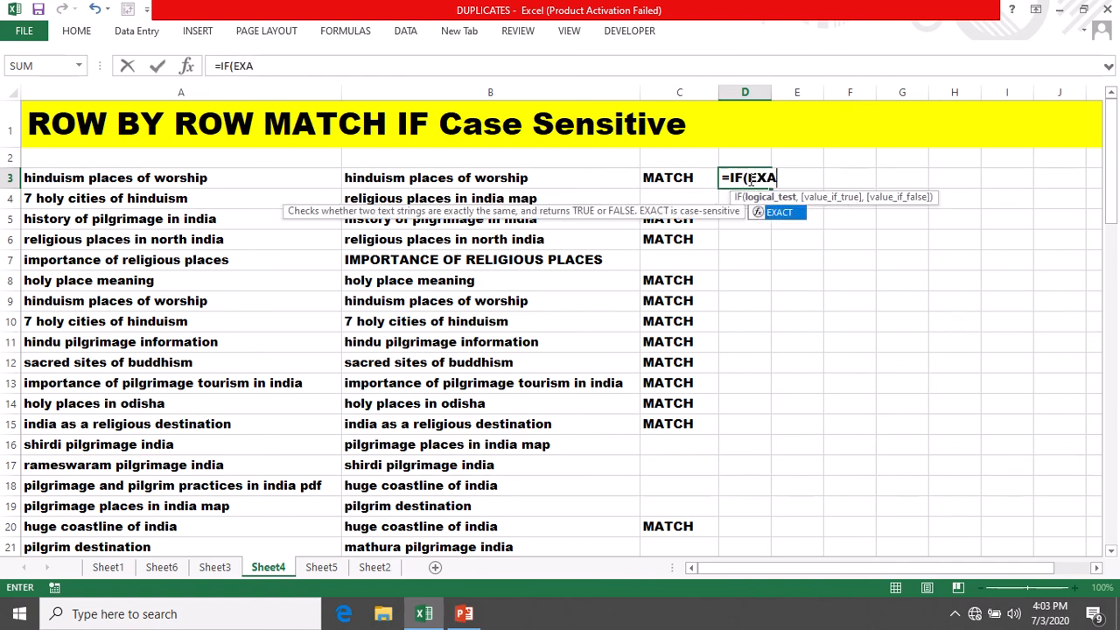
{"action": "type", "text": "CT("}
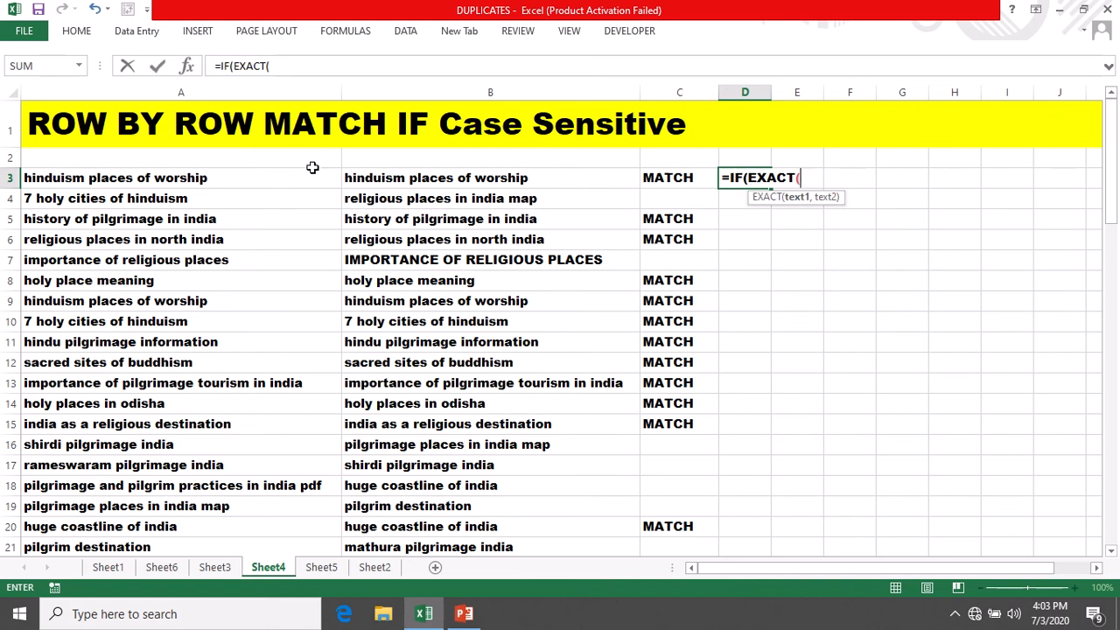
{"action": "left_click", "coordinate": [222, 179]}
{"action": "type", "text": ","}
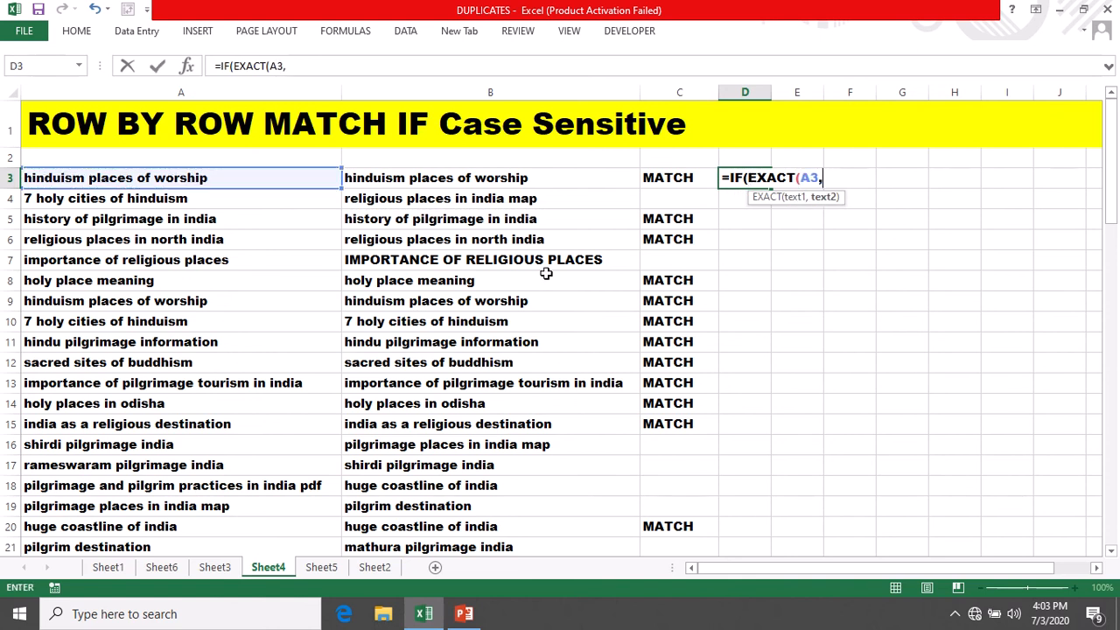
{"action": "left_click", "coordinate": [369, 178]}
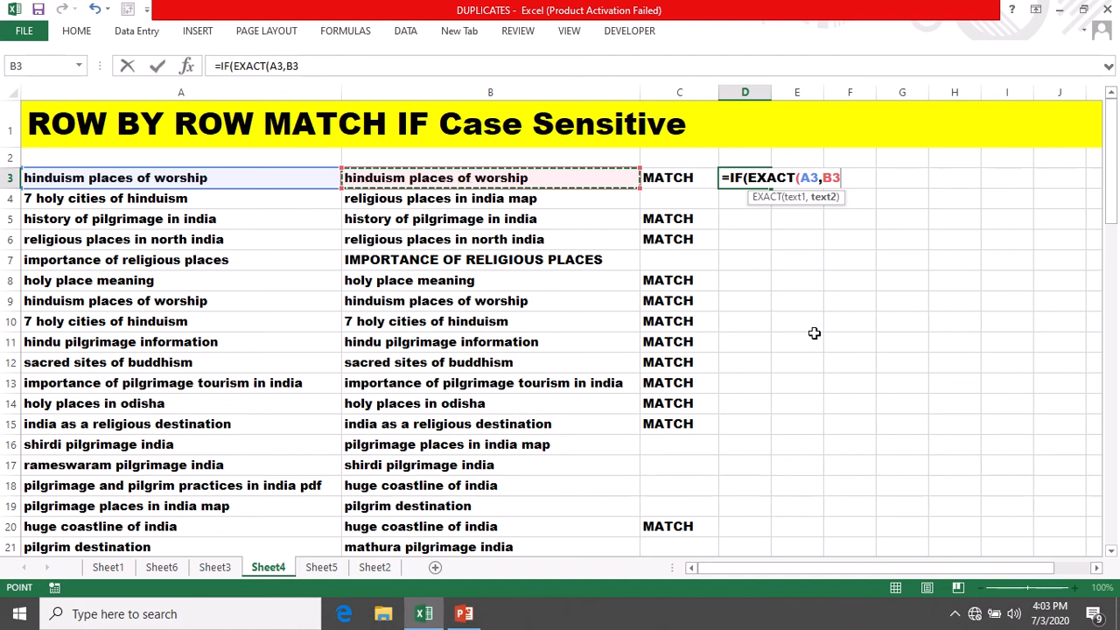
{"action": "type", "text": "),"}
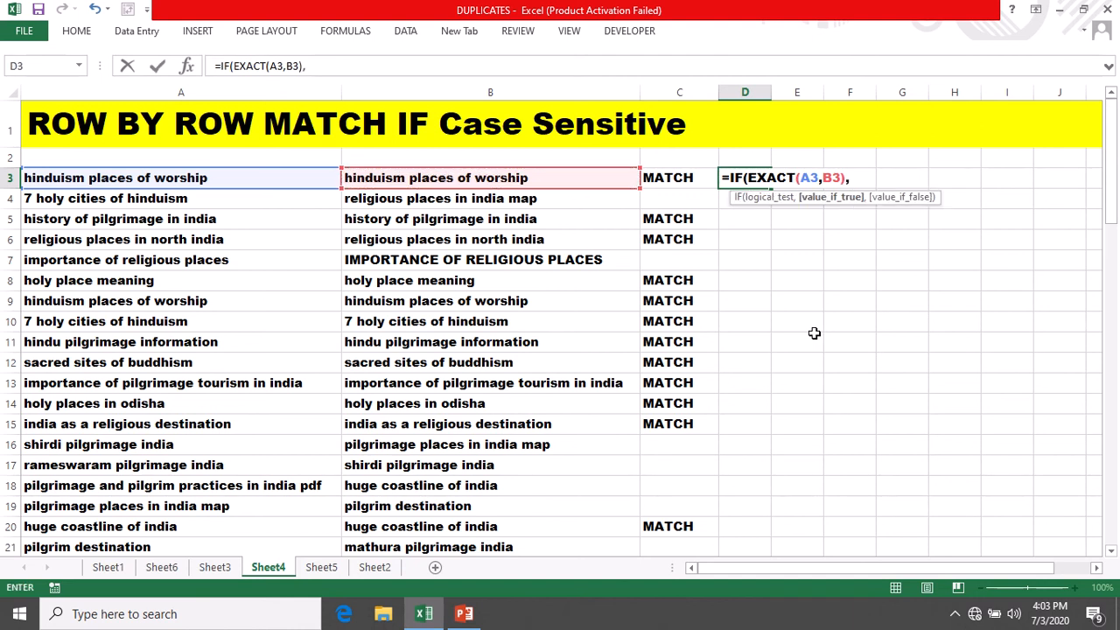
{"action": "type", "text": "\"MATCH"}
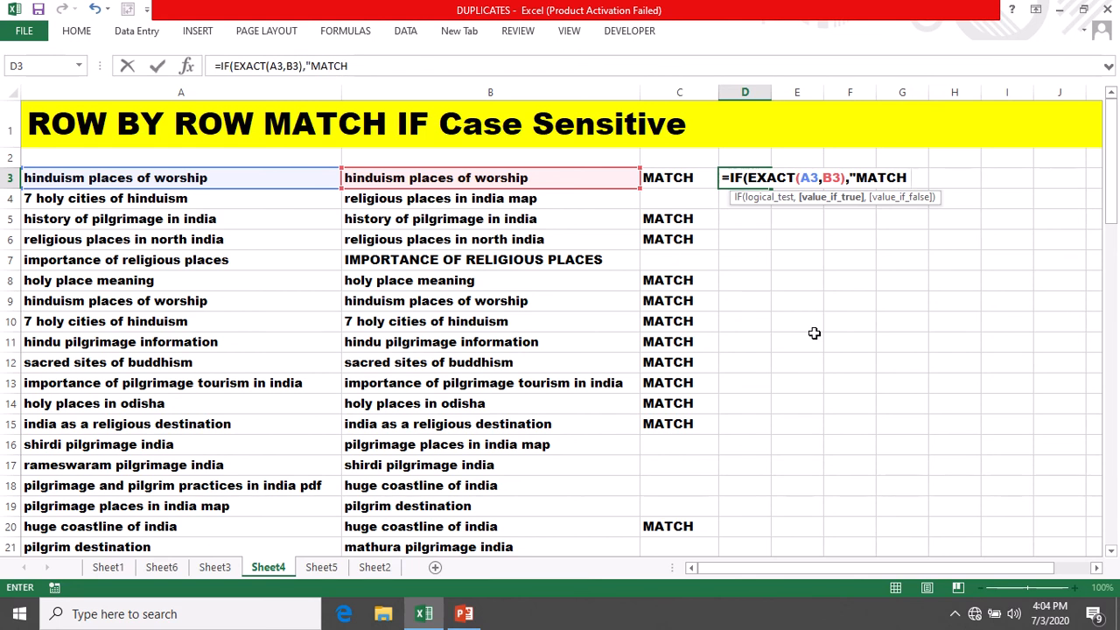
{"action": "type", "text": "\","}
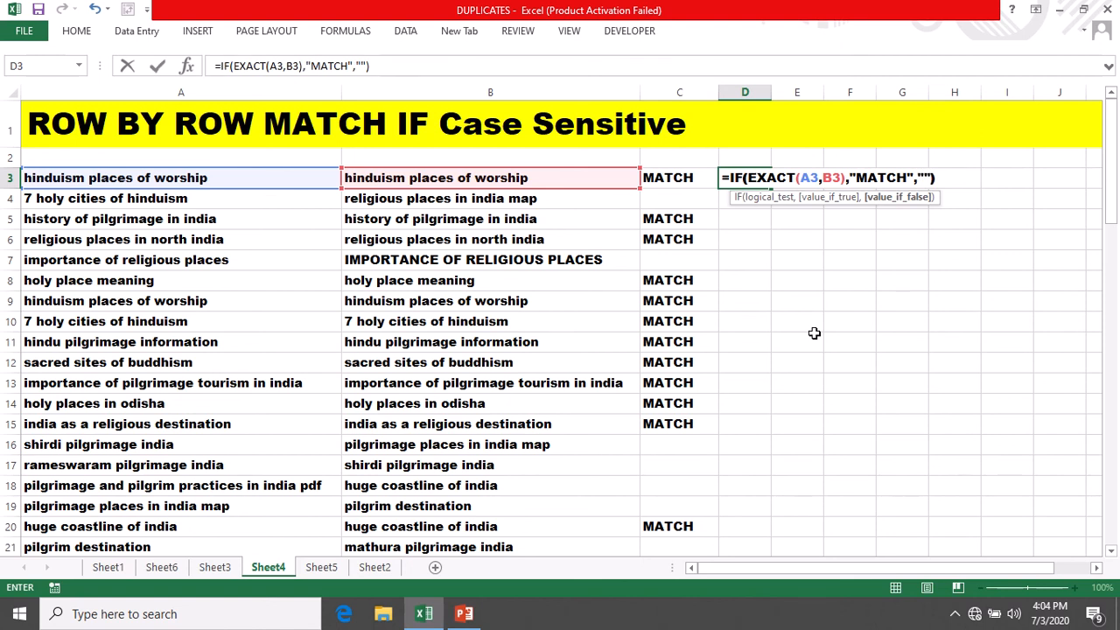
{"action": "type", "text": "\"\")"}
{"action": "key", "text": "Return"}
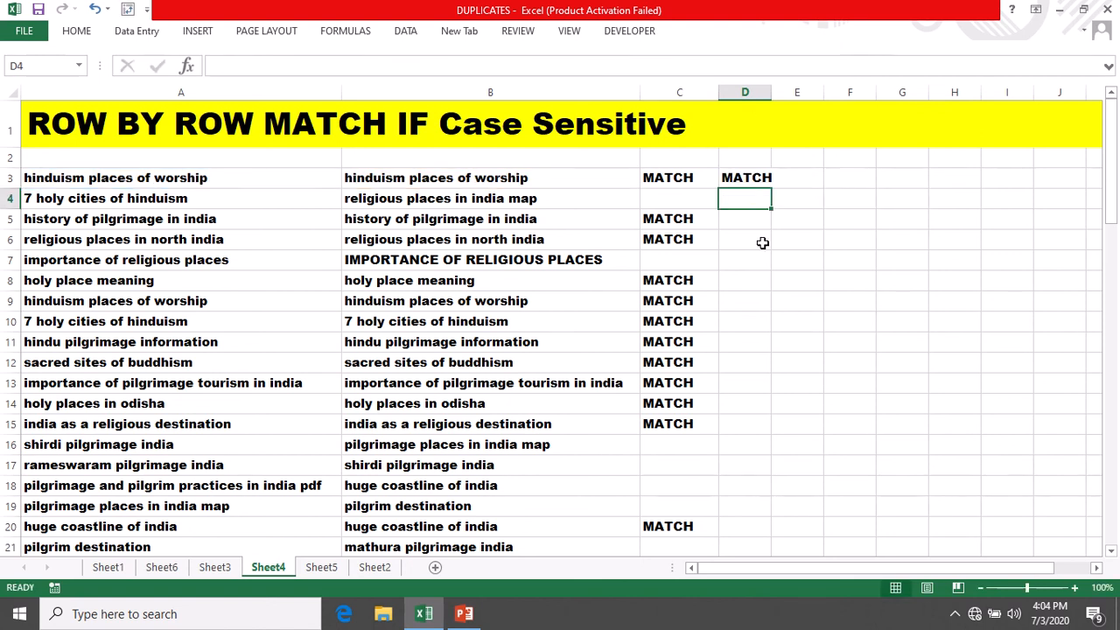
- Widen column D slightly and fill the D3 EXACT formula down alongside all the list rows
{"action": "left_click_drag", "start_coordinate": [771, 91], "coordinate": [790, 91]}
{"action": "left_click", "coordinate": [777, 184]}
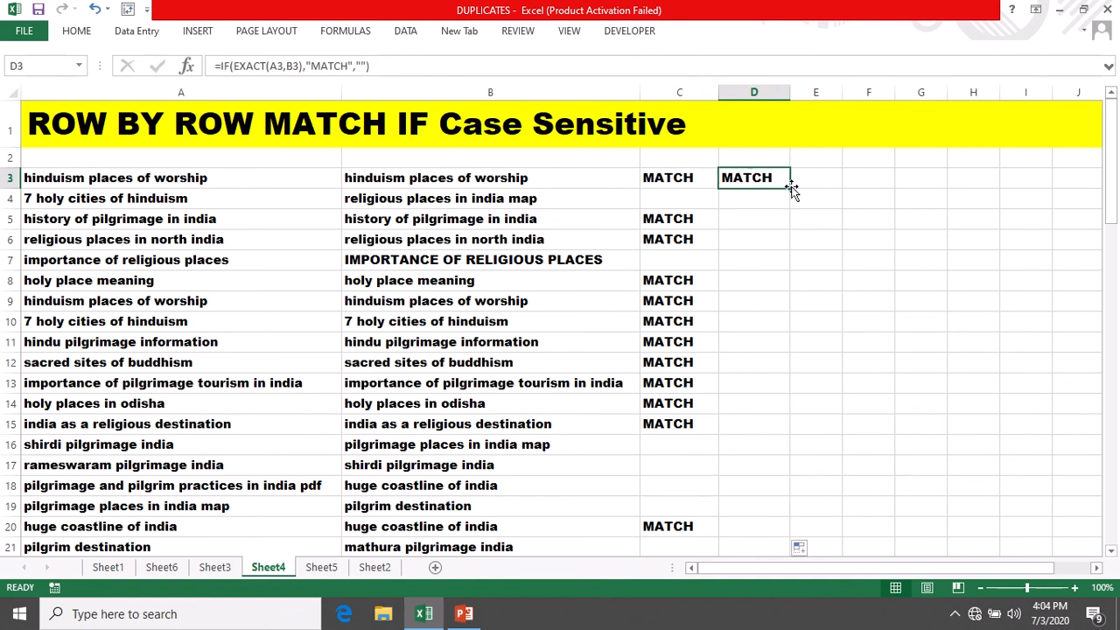
{"action": "double_click", "coordinate": [790, 187]}
{"action": "left_click", "coordinate": [847, 336]}
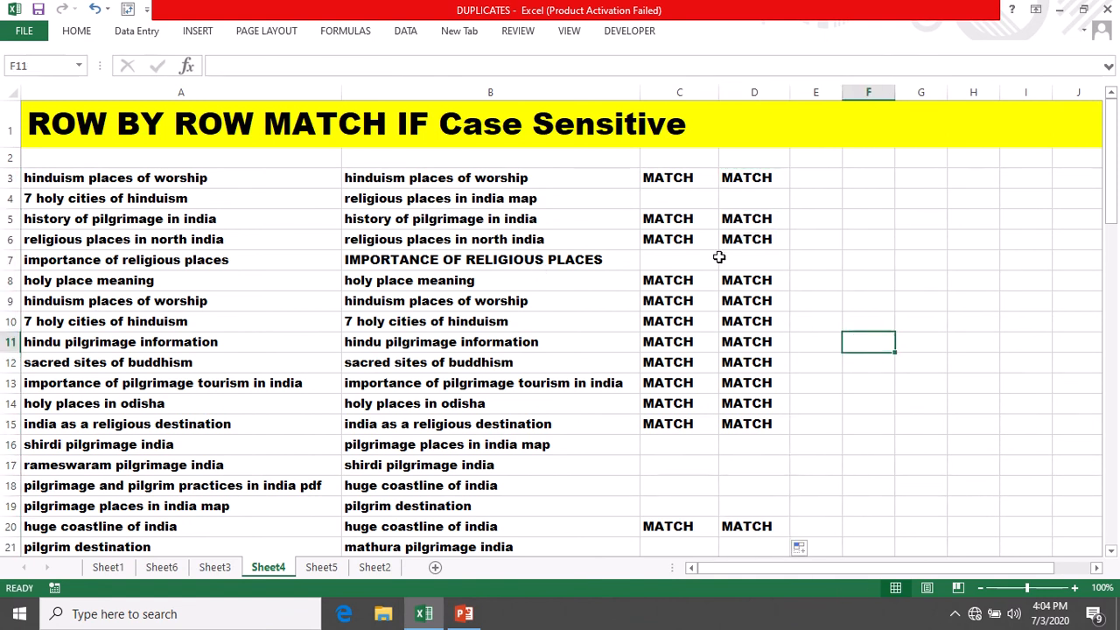
- Compare the letter case of the two row 7 entries on Sheet4 with their results in columns C and D
{"action": "left_click", "coordinate": [112, 265]}
{"action": "left_click", "coordinate": [374, 265]}
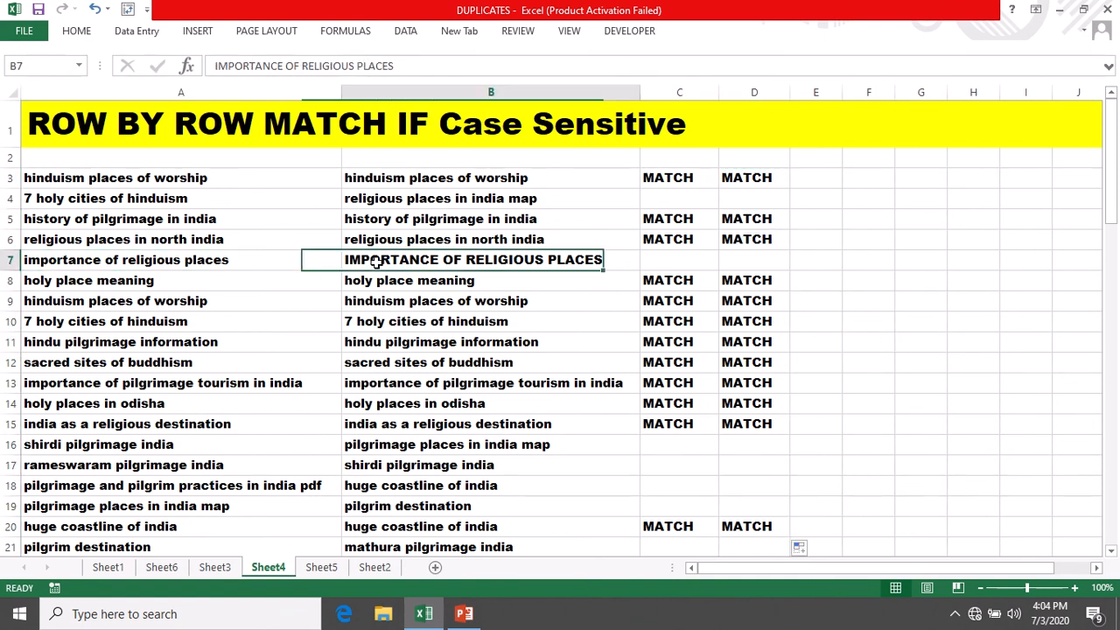
{"action": "left_click", "coordinate": [153, 261]}
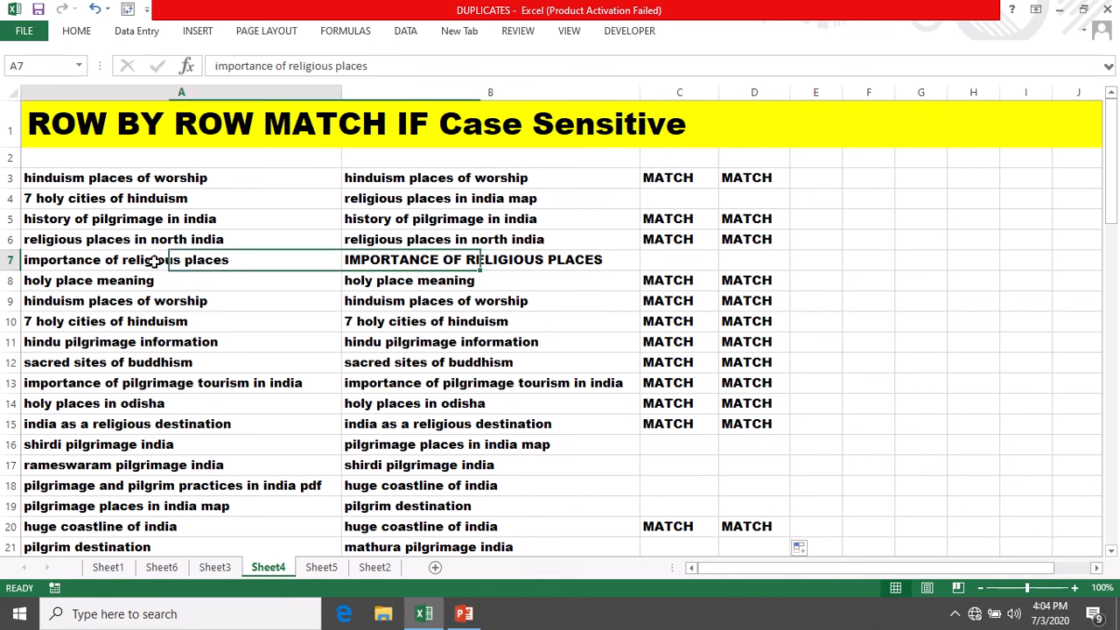
{"action": "left_click", "coordinate": [390, 261]}
{"action": "left_click", "coordinate": [226, 261]}
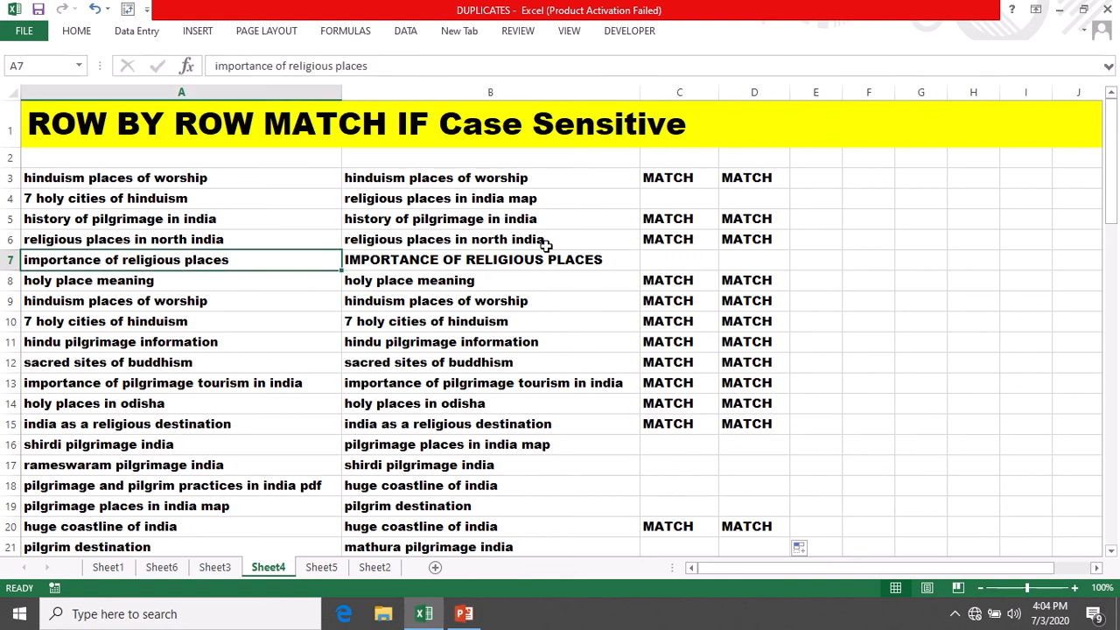
{"action": "left_click_drag", "start_coordinate": [683, 257], "coordinate": [753, 258]}
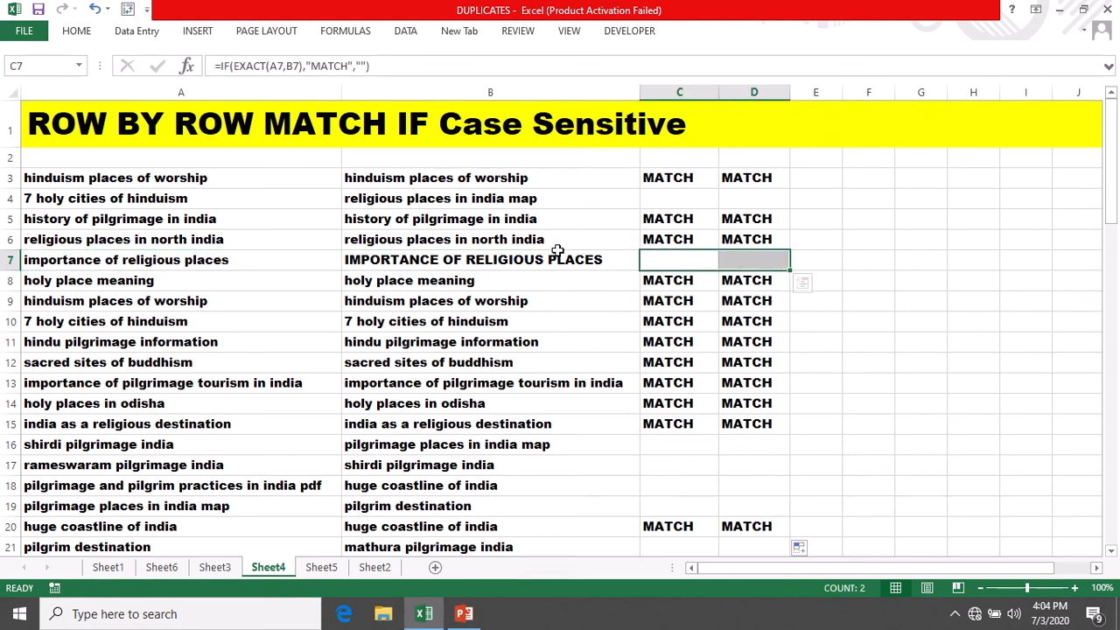
{"action": "left_click_drag", "start_coordinate": [512, 260], "coordinate": [243, 265]}
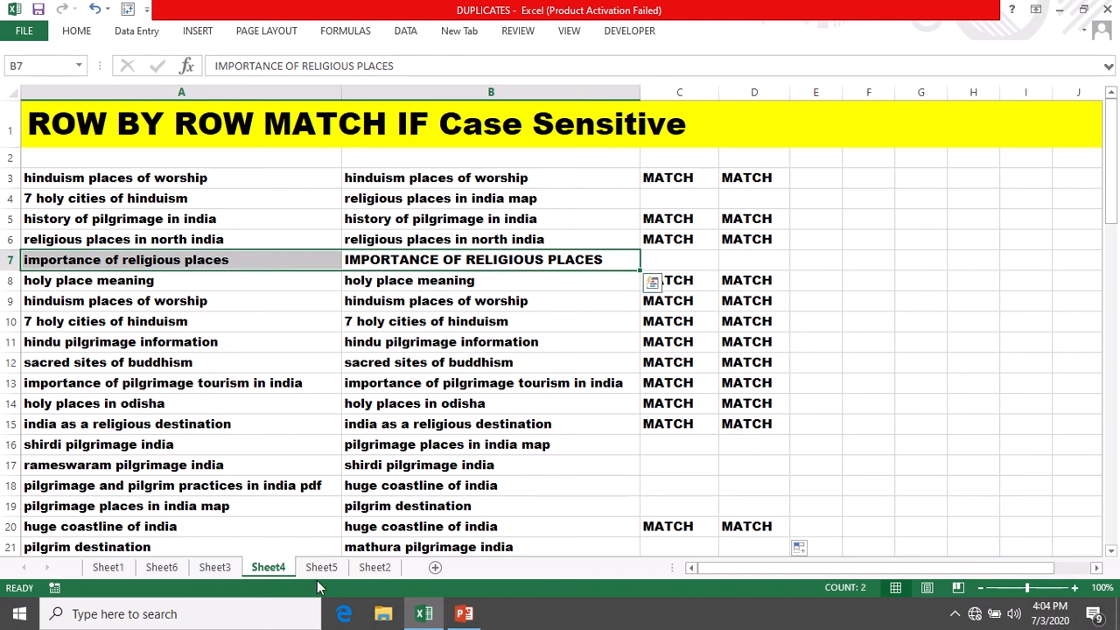
- Return to Sheet3 and compare its row 7 entries, importance of religious places, under the case-insensitive match
{"action": "left_click", "coordinate": [215, 568]}
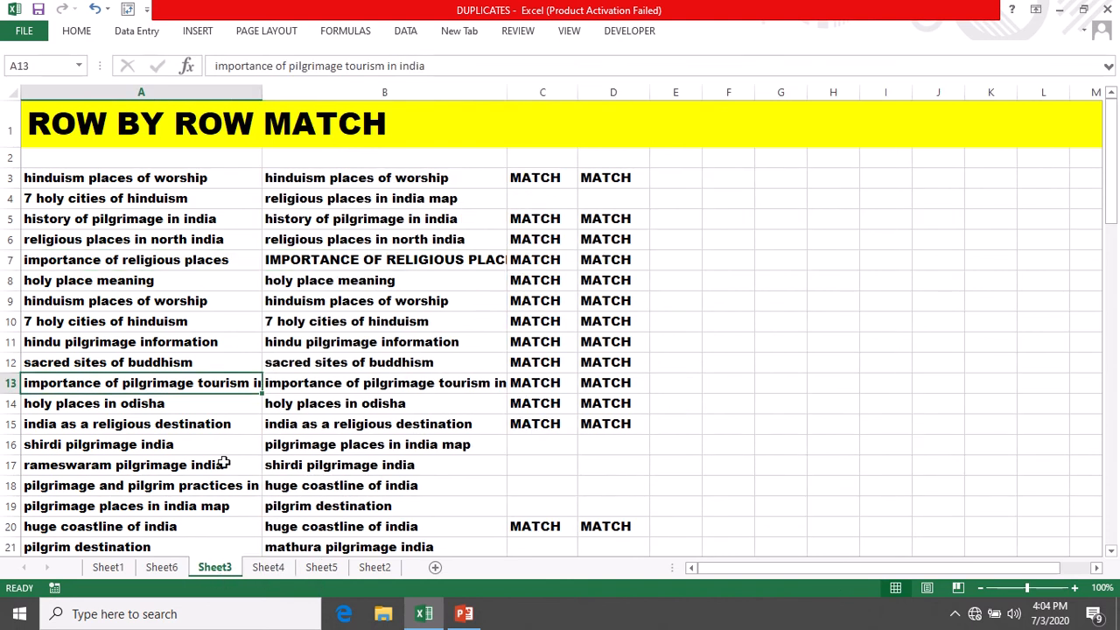
{"action": "left_click", "coordinate": [91, 262]}
{"action": "left_click_drag", "start_coordinate": [116, 263], "coordinate": [395, 257]}
{"action": "left_click", "coordinate": [108, 256]}
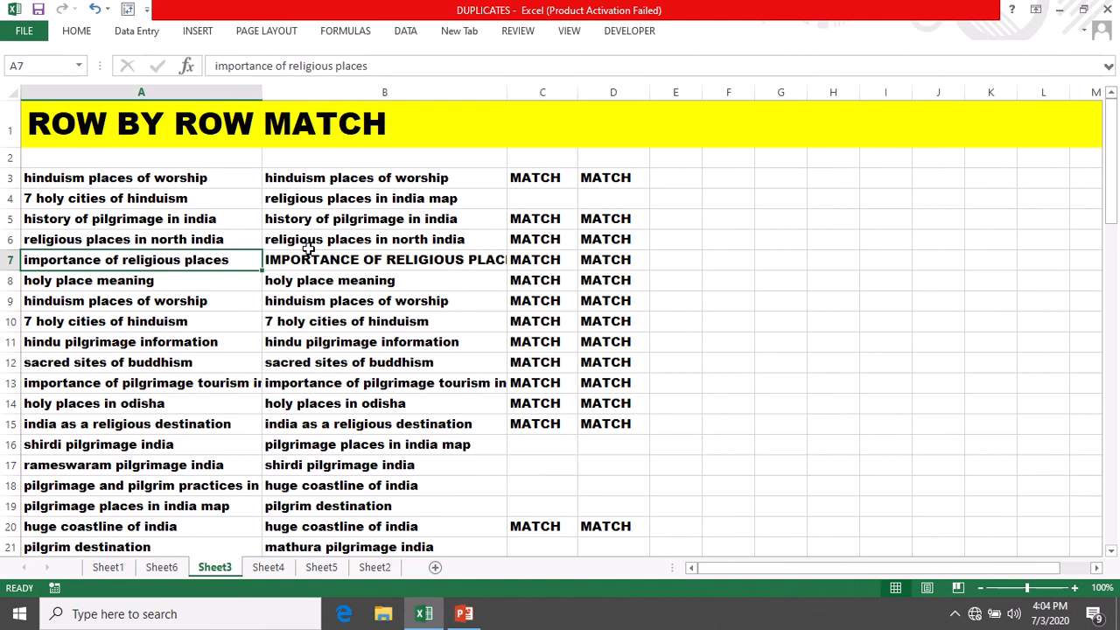
{"action": "left_click", "coordinate": [315, 256]}
- Check further Sheet3 rows against their match results, including rows 19, 26 and the uppercase entry in row 43
{"action": "scroll", "coordinate": [613, 381], "scroll_direction": "down", "scroll_amount": 3}
{"action": "scroll", "coordinate": [622, 385], "scroll_direction": "down", "scroll_amount": 1}
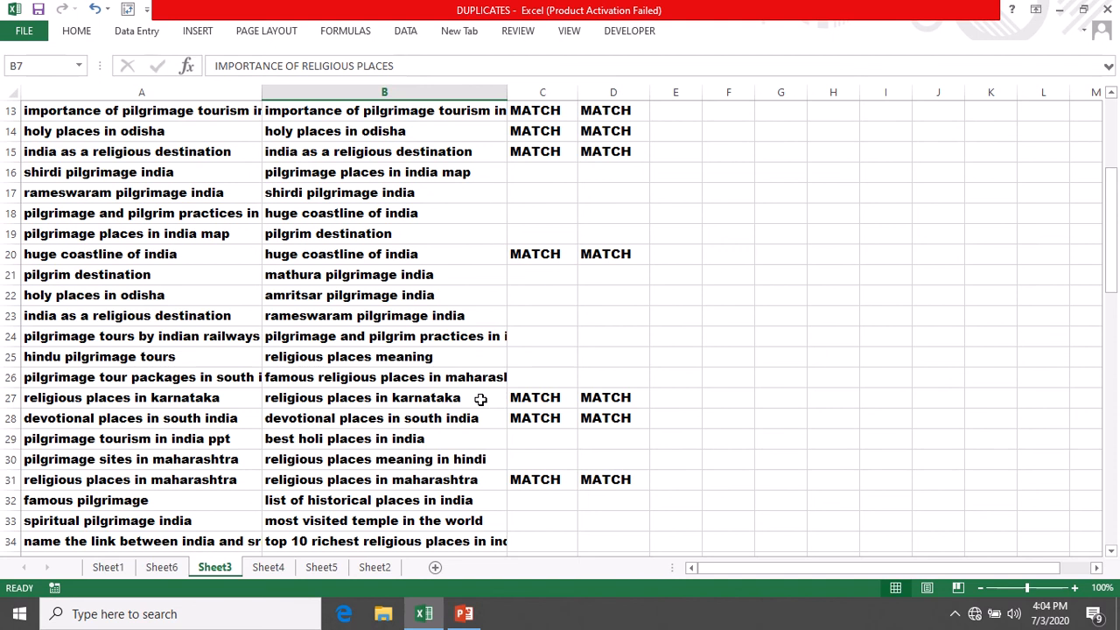
{"action": "left_click_drag", "start_coordinate": [131, 236], "coordinate": [513, 237]}
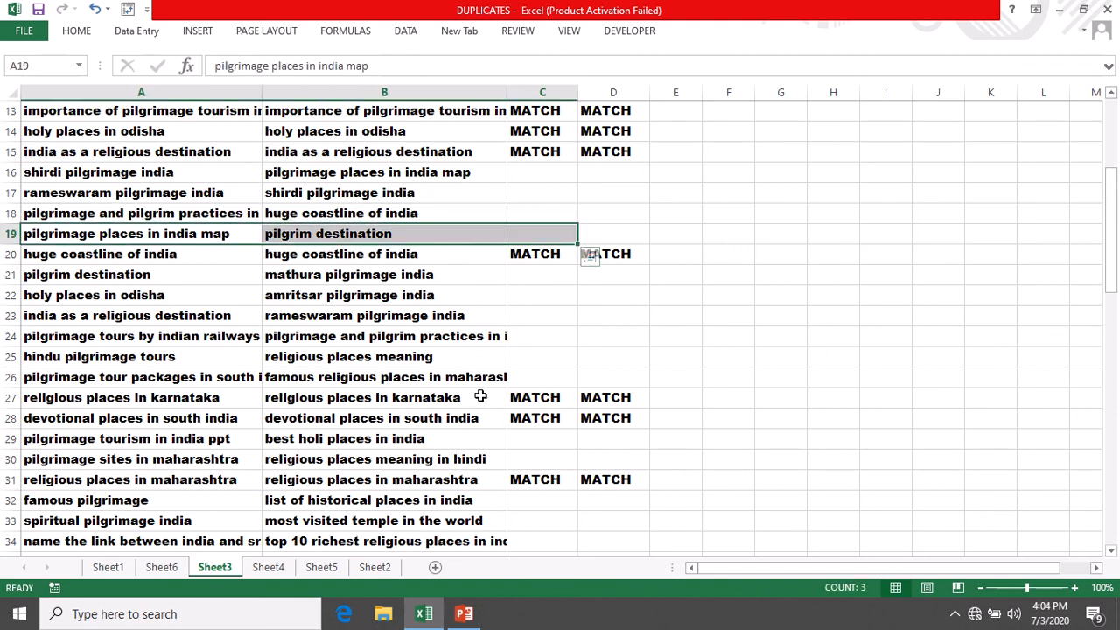
{"action": "left_click_drag", "start_coordinate": [137, 378], "coordinate": [415, 381]}
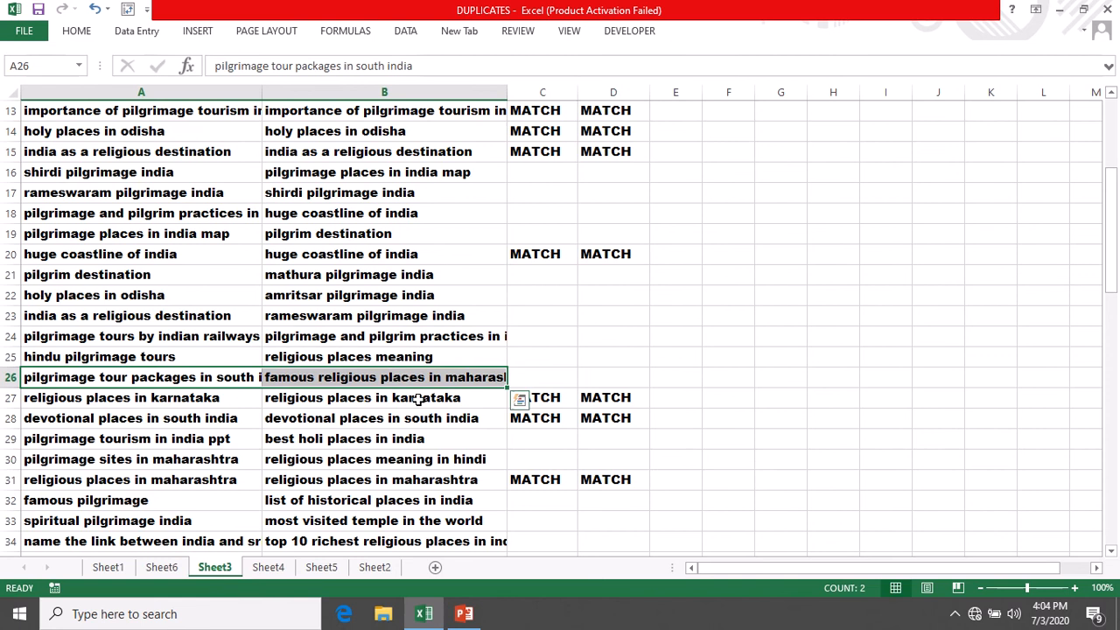
{"action": "scroll", "coordinate": [437, 411], "scroll_direction": "down", "scroll_amount": 3}
{"action": "scroll", "coordinate": [441, 426], "scroll_direction": "down", "scroll_amount": 2}
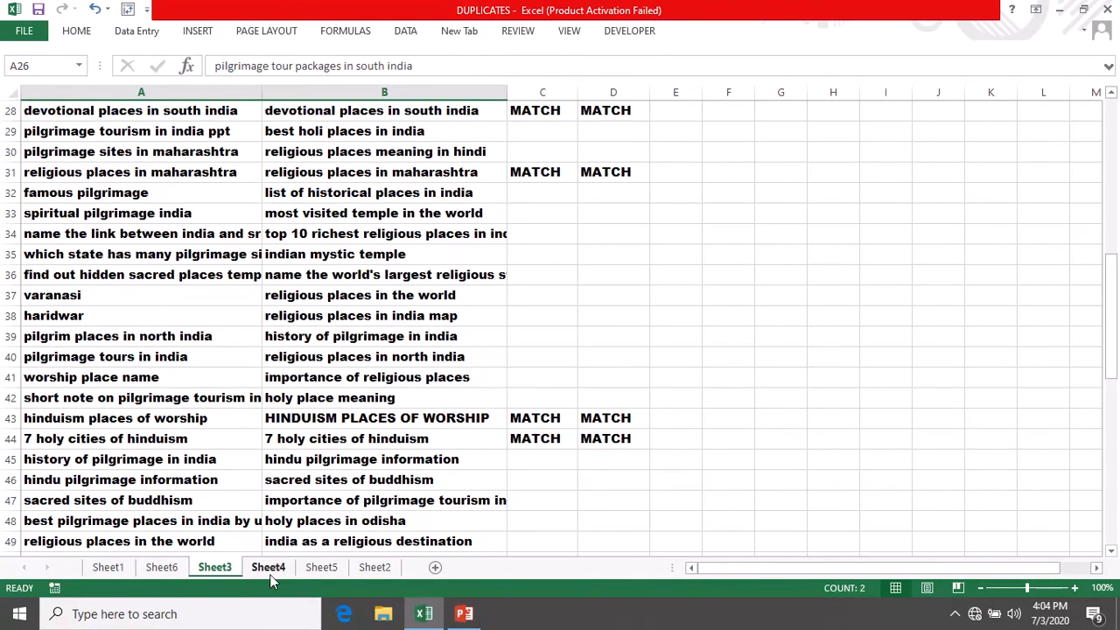
{"action": "scroll", "coordinate": [440, 448], "scroll_direction": "up", "scroll_amount": 3}
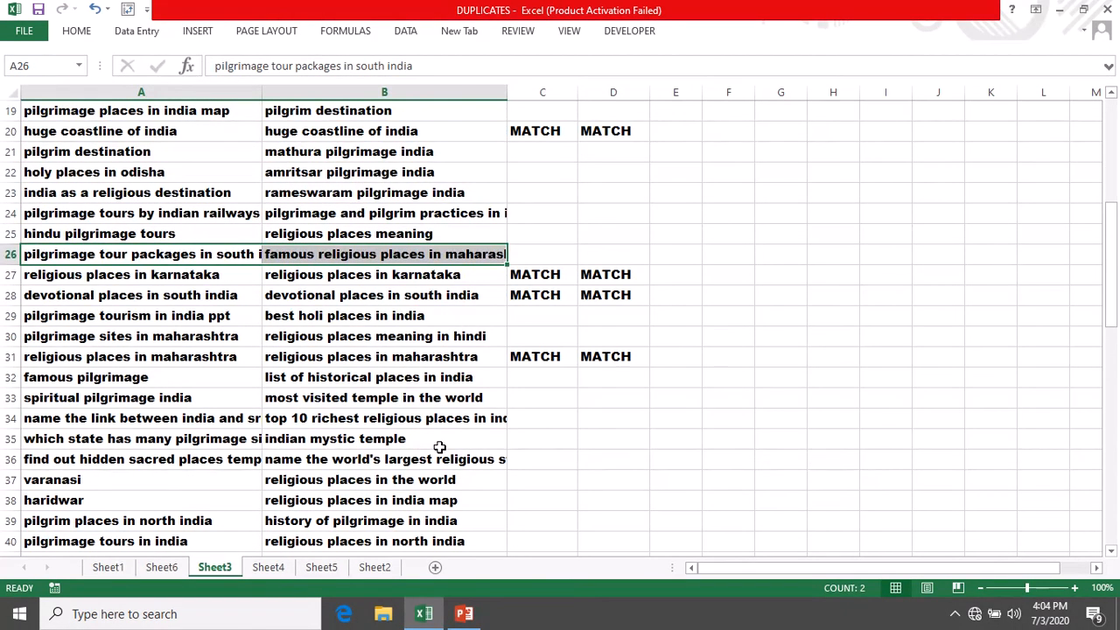
{"action": "scroll", "coordinate": [439, 448], "scroll_direction": "down", "scroll_amount": 1}
{"action": "scroll", "coordinate": [440, 448], "scroll_direction": "down", "scroll_amount": 1}
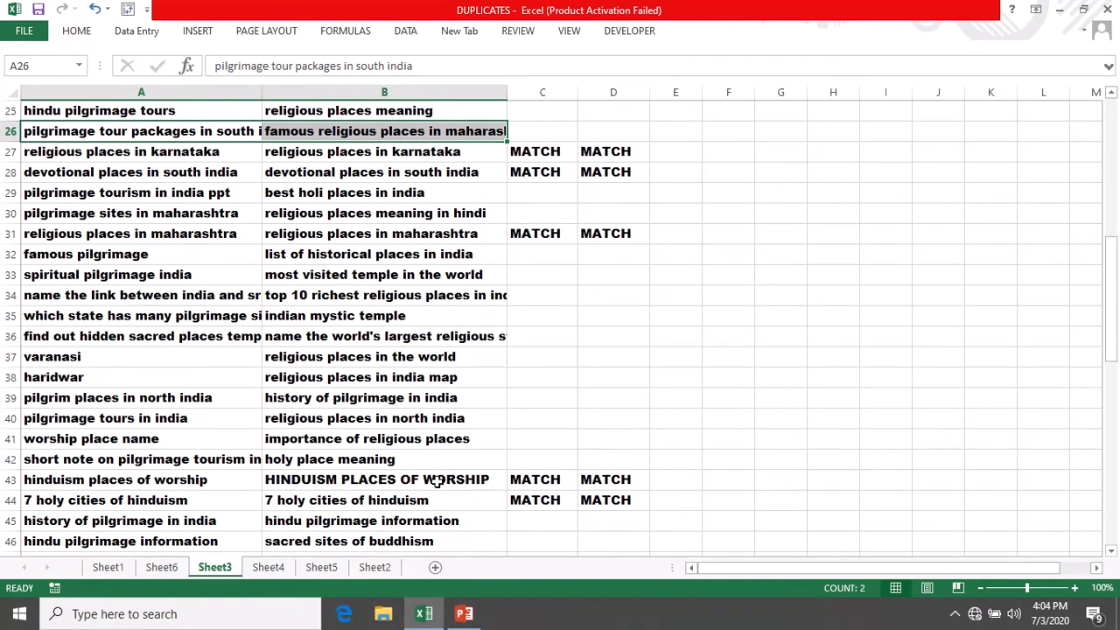
{"action": "left_click_drag", "start_coordinate": [432, 481], "coordinate": [114, 487]}
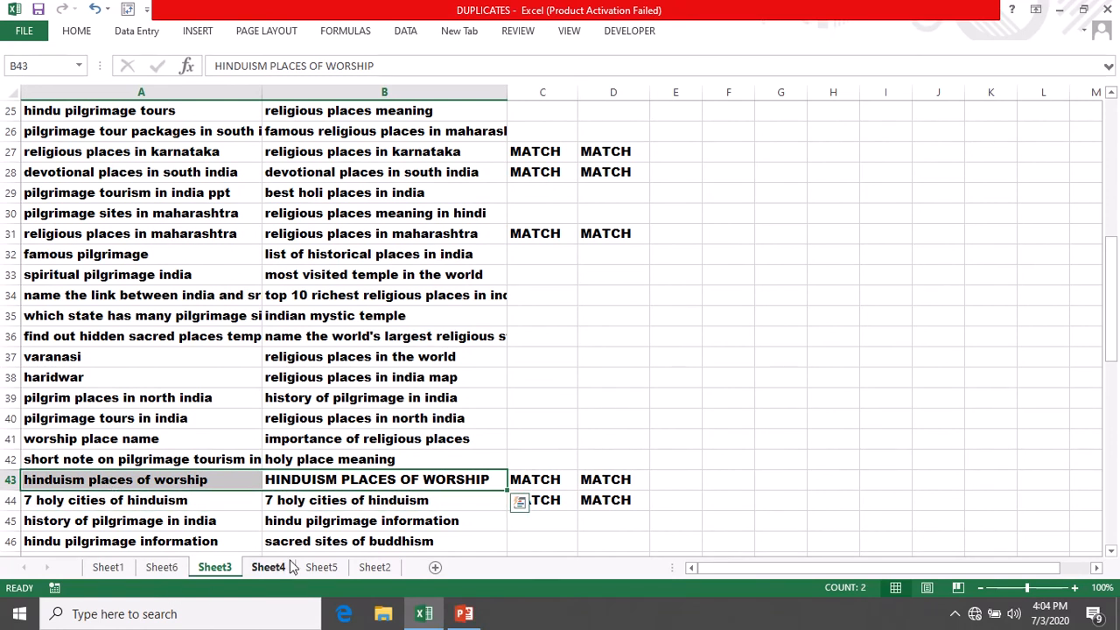
- Check the hinduism places of worship entries and their case-sensitive results in row 43 of Sheet4
{"action": "left_click", "coordinate": [273, 567]}
{"action": "scroll", "coordinate": [525, 422], "scroll_direction": "down", "scroll_amount": 7}
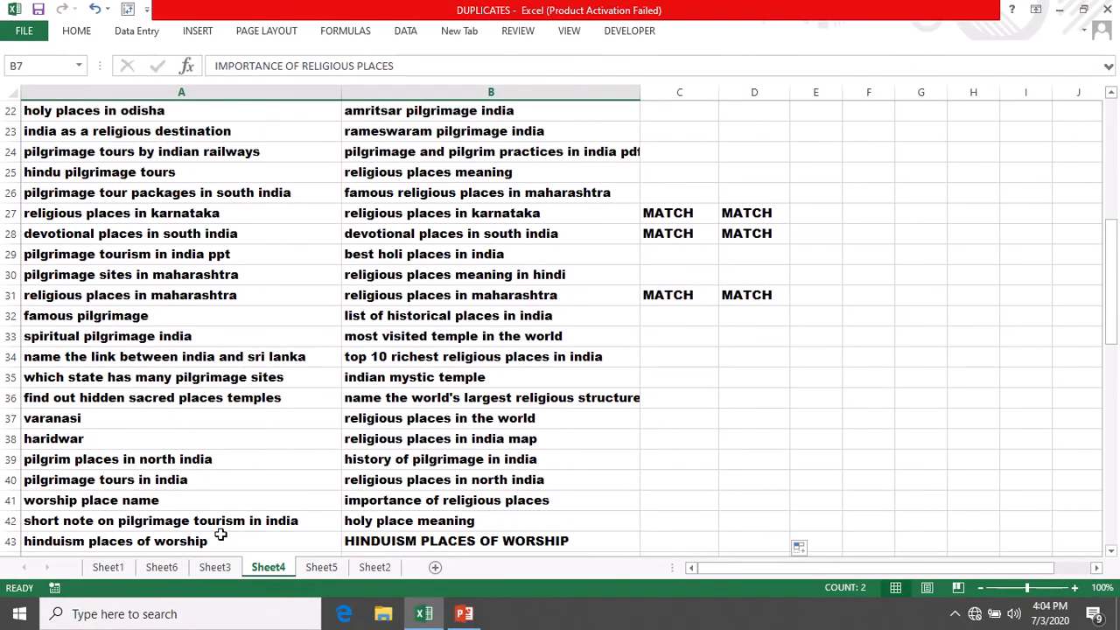
{"action": "left_click_drag", "start_coordinate": [210, 540], "coordinate": [737, 545]}
{"action": "scroll", "coordinate": [708, 437], "scroll_direction": "down", "scroll_amount": 2}
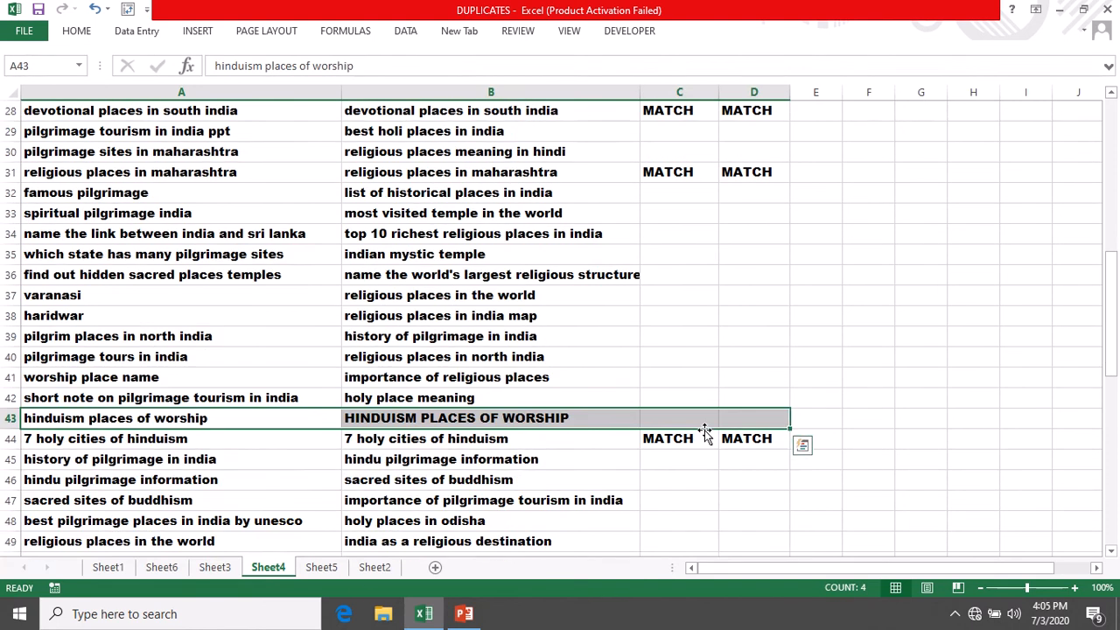
- Open Sheet5 and review the ROW DIFFERENCES headings and the numbers in rows 4 and 5 across the three columns
{"action": "left_click", "coordinate": [321, 567]}
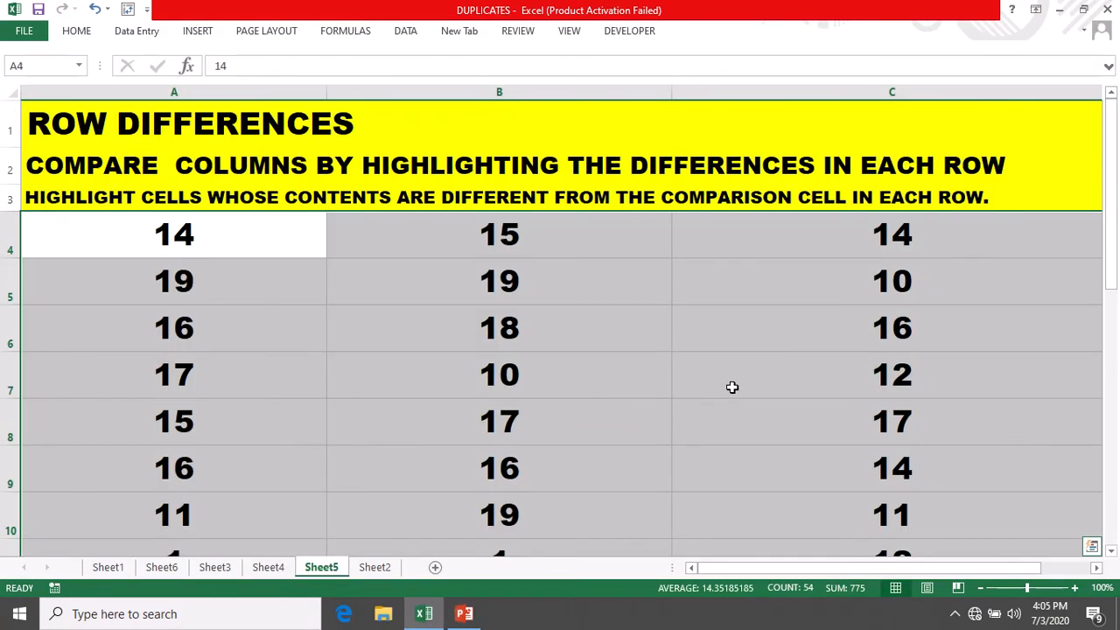
{"action": "left_click", "coordinate": [608, 381]}
{"action": "left_click", "coordinate": [105, 127]}
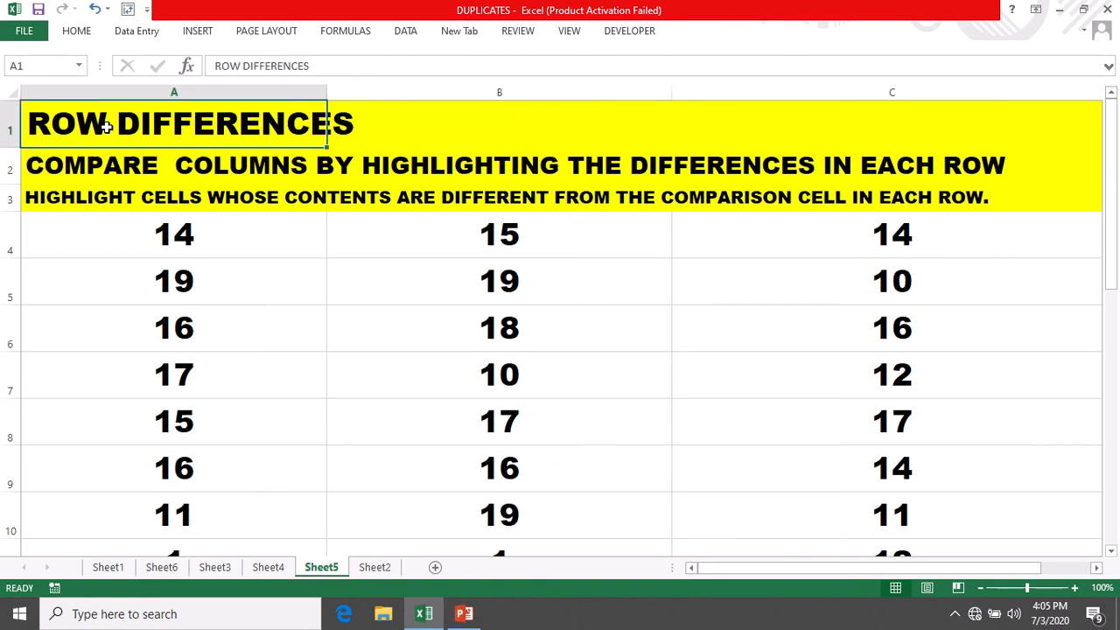
{"action": "left_click", "coordinate": [50, 170]}
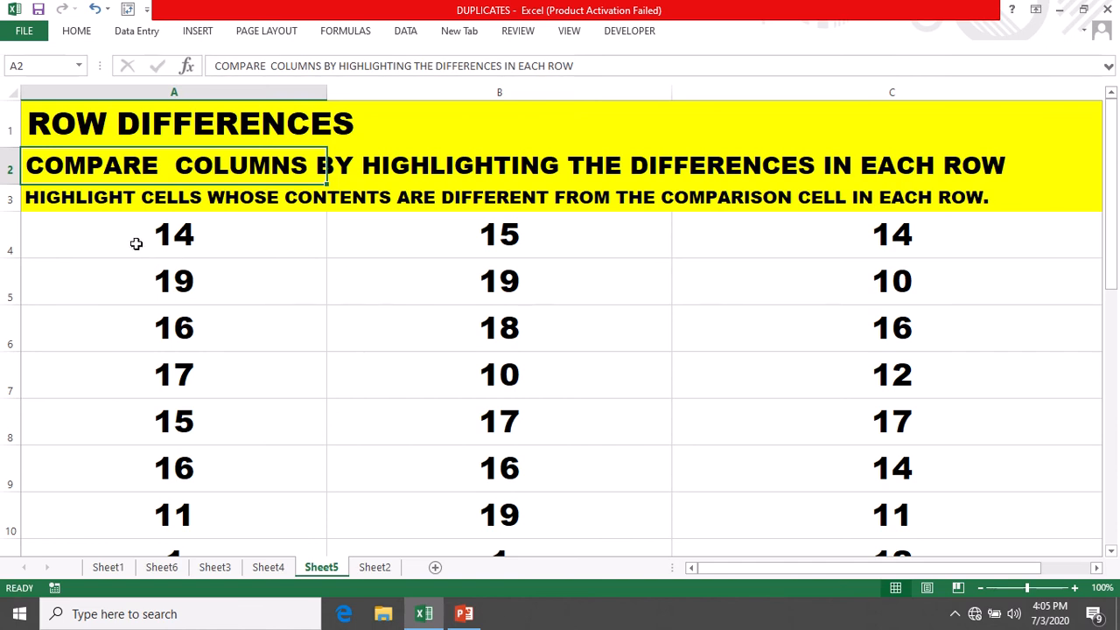
{"action": "left_click_drag", "start_coordinate": [138, 242], "coordinate": [857, 258]}
{"action": "left_click_drag", "start_coordinate": [120, 283], "coordinate": [880, 288]}
{"action": "left_click", "coordinate": [55, 203]}
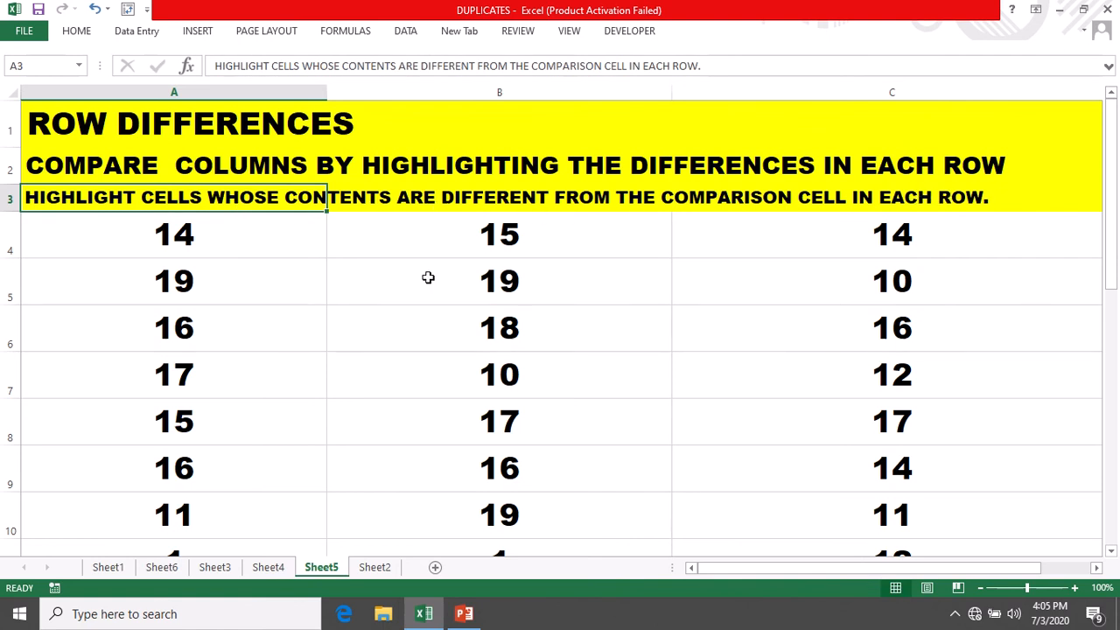
- Select the cells in A4:C21 of Sheet5 that differ from their row's comparison cell, using the Go To Special row differences option
{"action": "left_click_drag", "start_coordinate": [134, 238], "coordinate": [863, 513]}
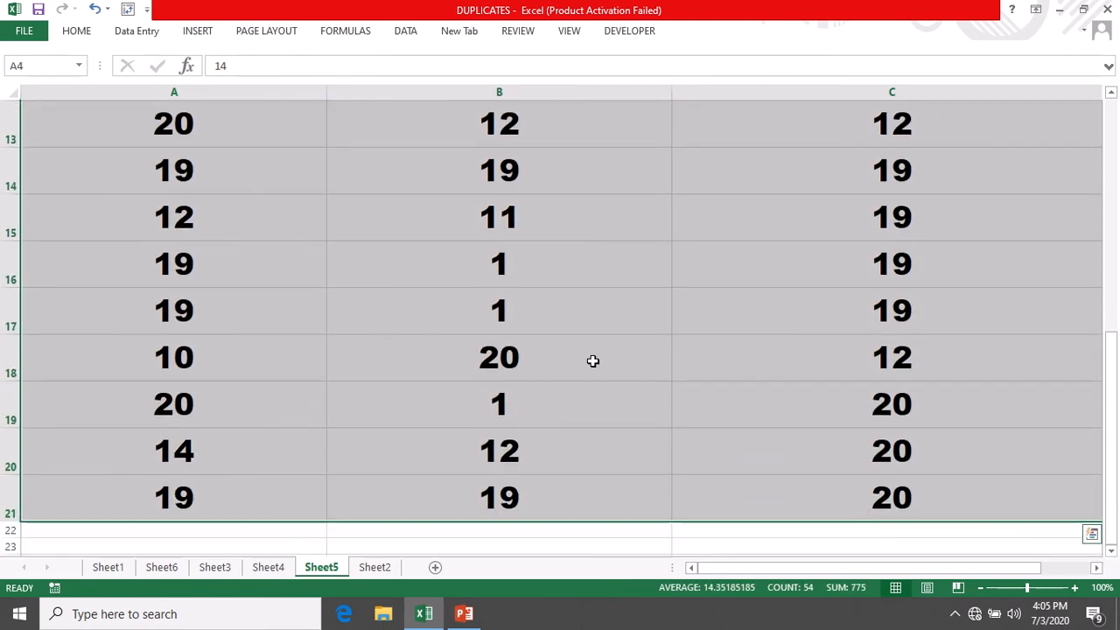
{"action": "left_click", "coordinate": [77, 31]}
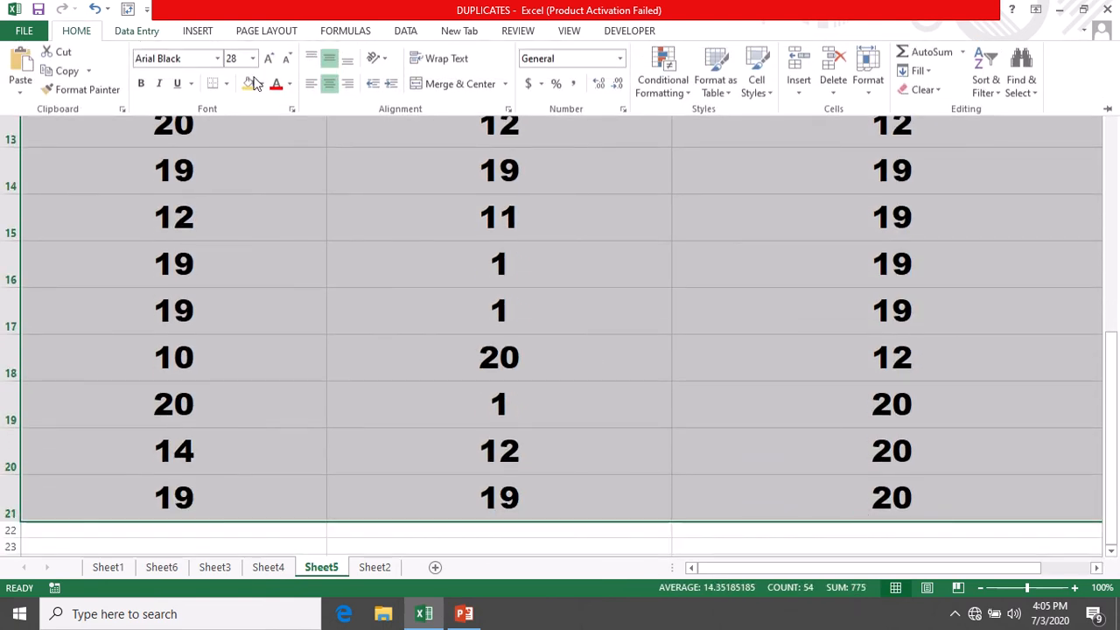
{"action": "left_click", "coordinate": [1032, 88]}
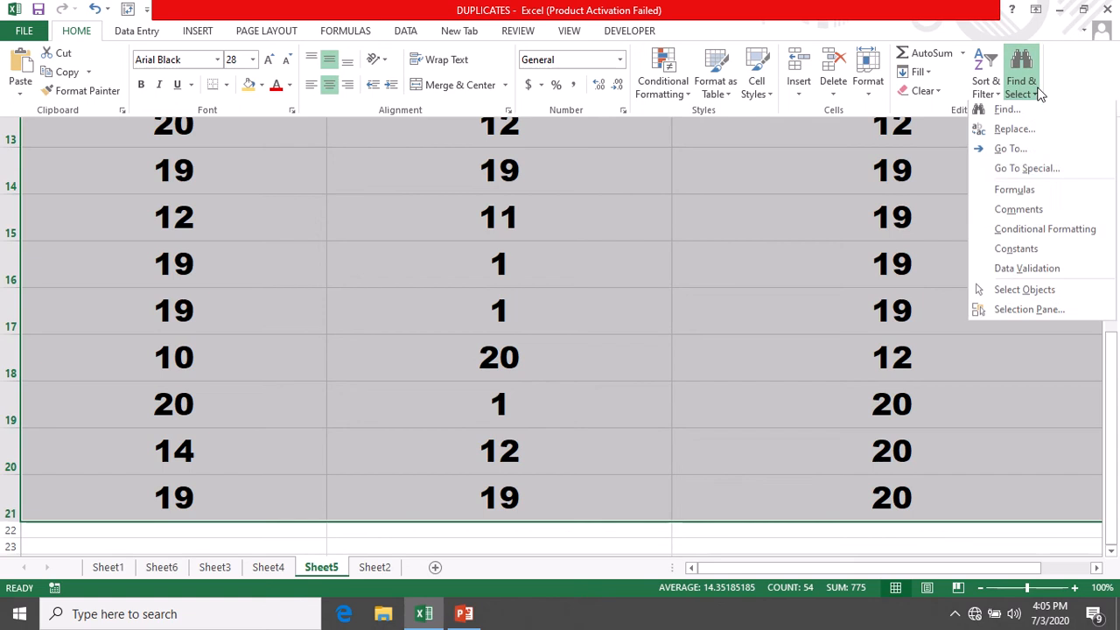
{"action": "left_click", "coordinate": [1031, 170]}
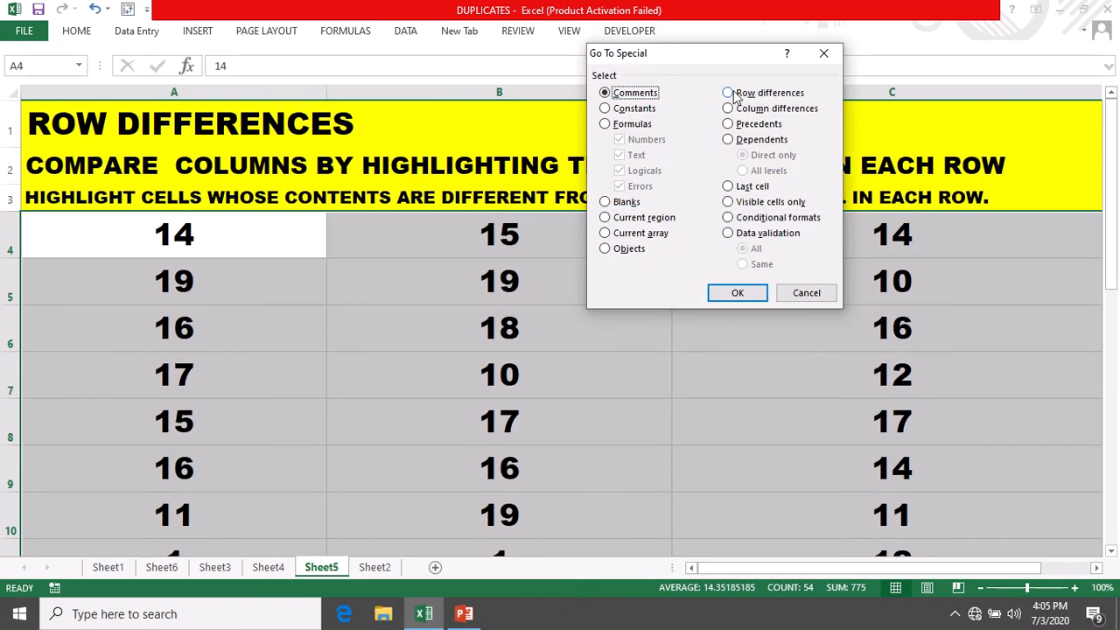
{"action": "left_click", "coordinate": [730, 93]}
{"action": "left_click", "coordinate": [738, 292]}
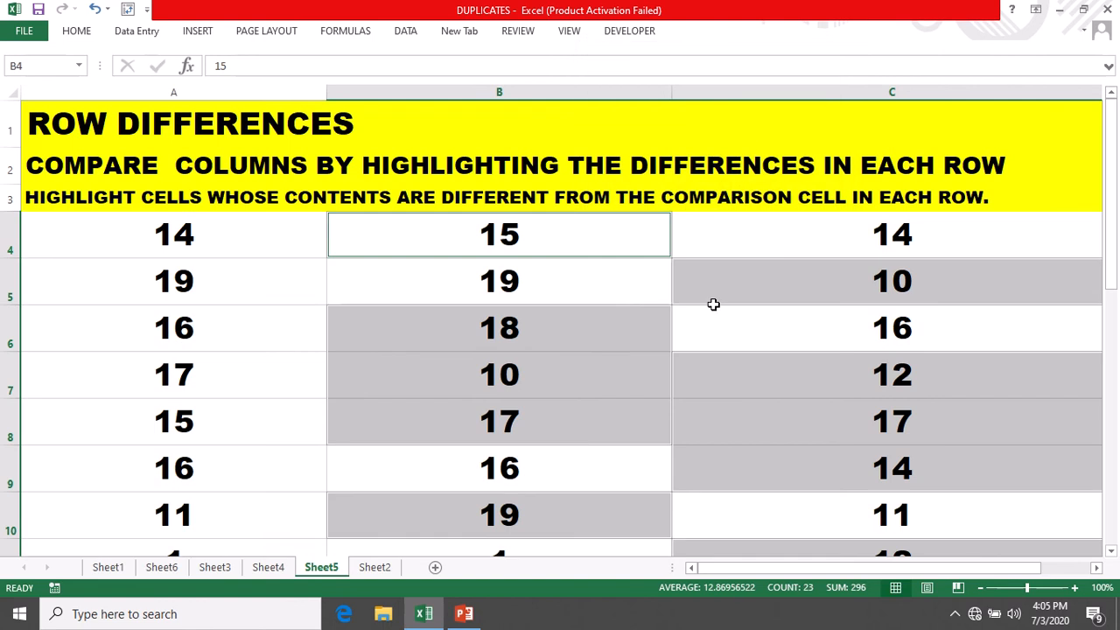
- Fill the selected row-difference cells in columns B and C with light gold and deselect them
{"action": "scroll", "coordinate": [713, 304], "scroll_direction": "down", "scroll_amount": 4}
{"action": "scroll", "coordinate": [708, 295], "scroll_direction": "up", "scroll_amount": 4}
{"action": "left_click", "coordinate": [88, 32]}
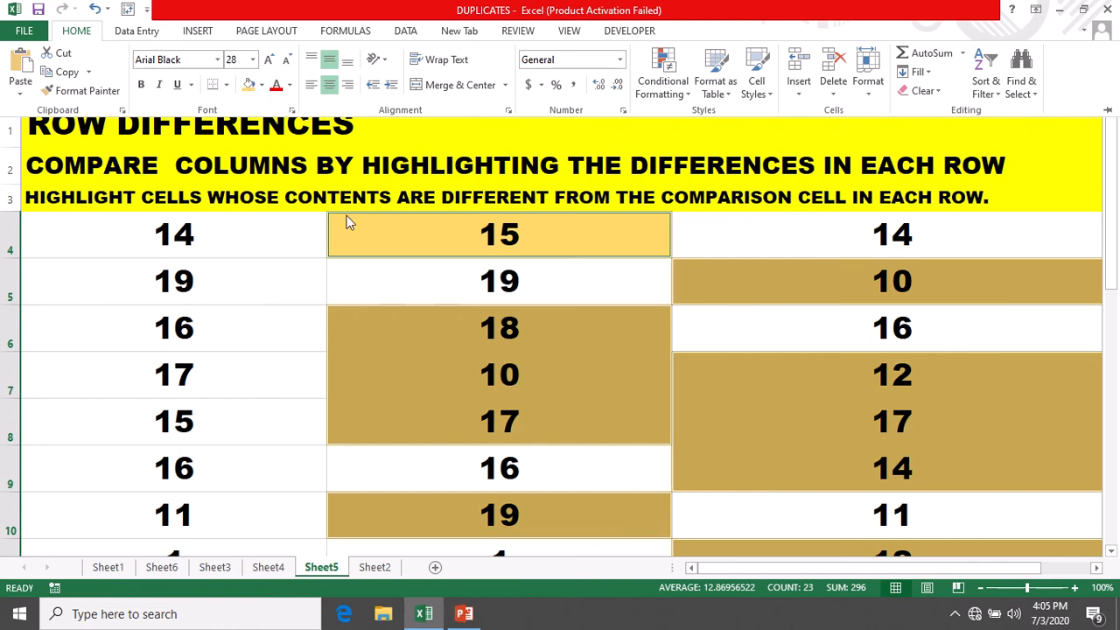
{"action": "left_click", "coordinate": [756, 318]}
{"action": "left_click", "coordinate": [748, 320]}
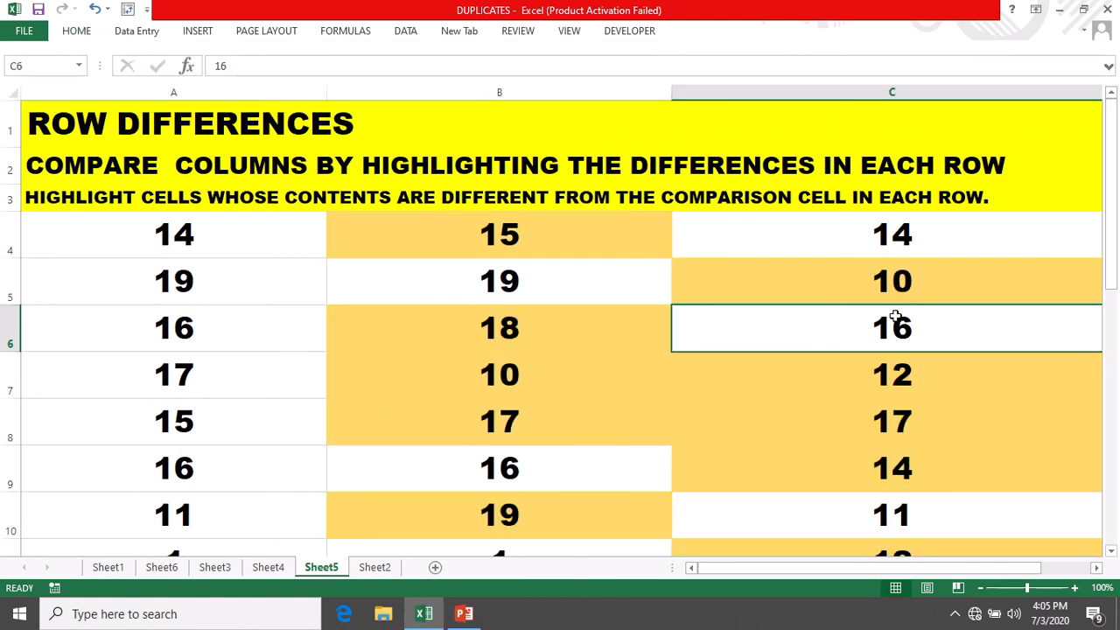
- Review the highlighted row differences across the three number columns of Sheet5
{"action": "scroll", "coordinate": [971, 283], "scroll_direction": "down", "scroll_amount": 2}
{"action": "scroll", "coordinate": [970, 282], "scroll_direction": "down", "scroll_amount": 4}
{"action": "scroll", "coordinate": [940, 298], "scroll_direction": "up", "scroll_amount": 6}
{"action": "scroll", "coordinate": [901, 296], "scroll_direction": "down", "scroll_amount": 1}
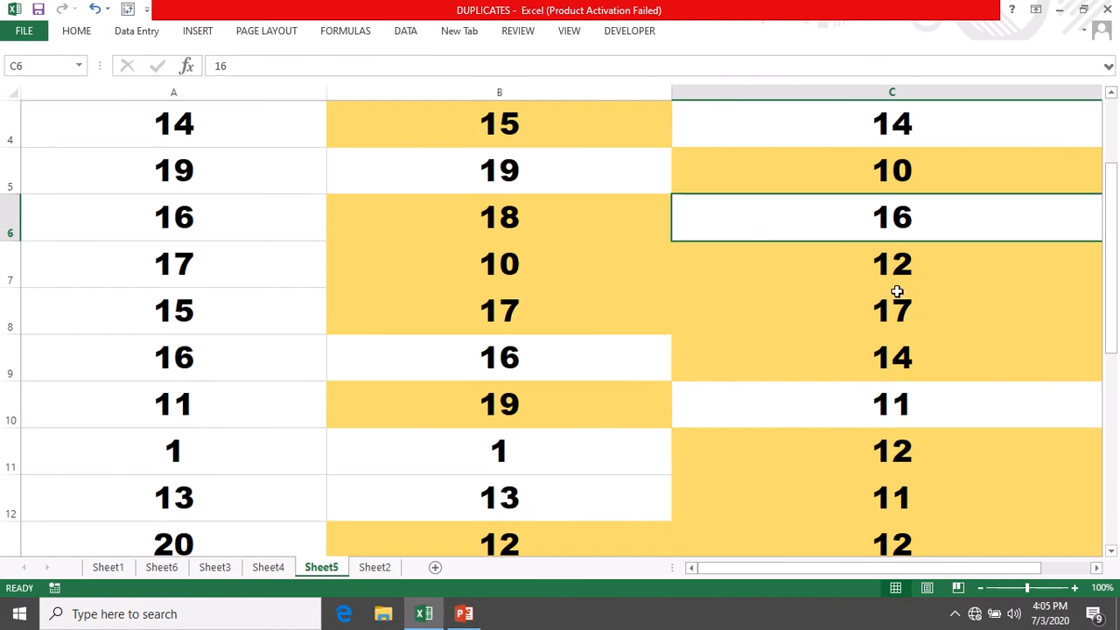
{"action": "scroll", "coordinate": [895, 292], "scroll_direction": "up", "scroll_amount": 1}
- Review the unique content on Sheet1, the triplicate values on Sheet6 and the row-by-row matches on Sheet3, ending back on Sheet1
{"action": "left_click", "coordinate": [109, 569]}
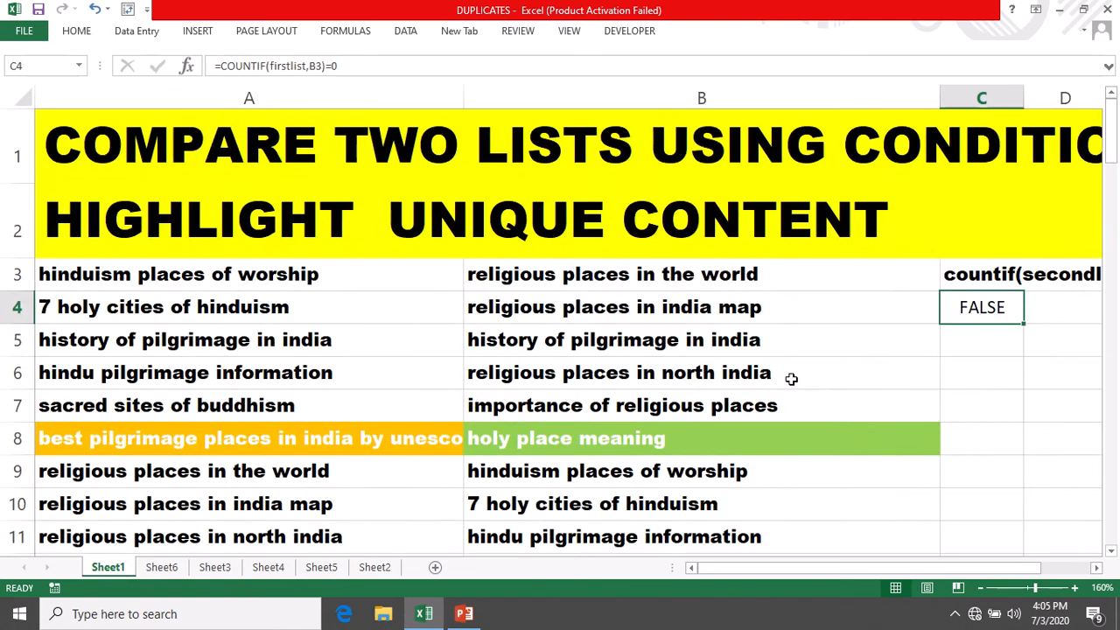
{"action": "scroll", "coordinate": [965, 306], "scroll_direction": "down", "scroll_amount": 2}
{"action": "scroll", "coordinate": [968, 305], "scroll_direction": "down", "scroll_amount": 9}
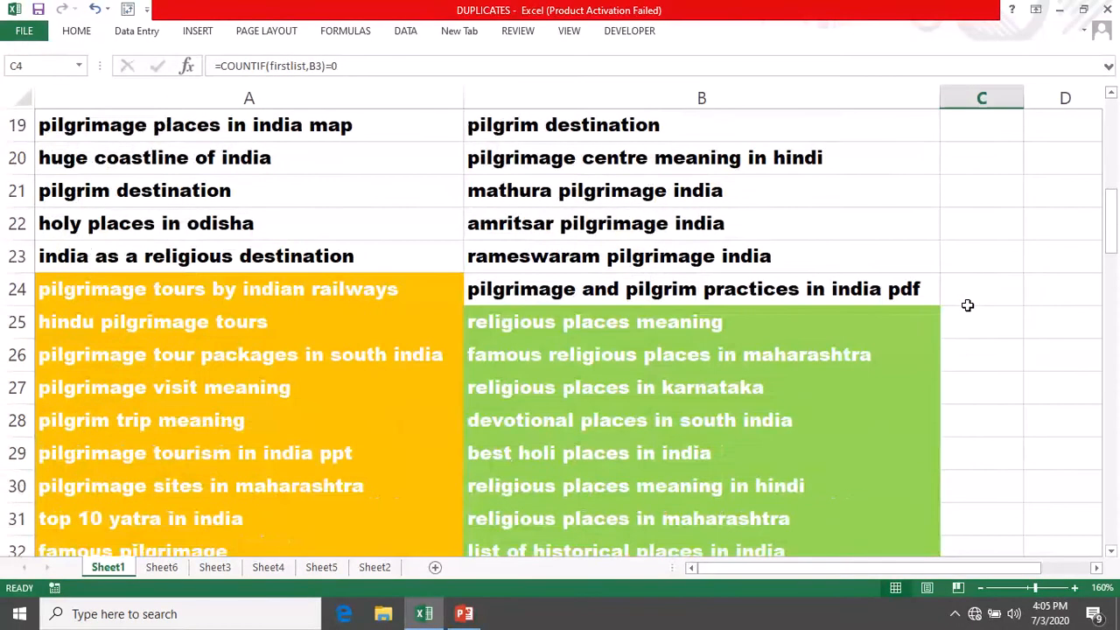
{"action": "scroll", "coordinate": [968, 305], "scroll_direction": "up", "scroll_amount": 11}
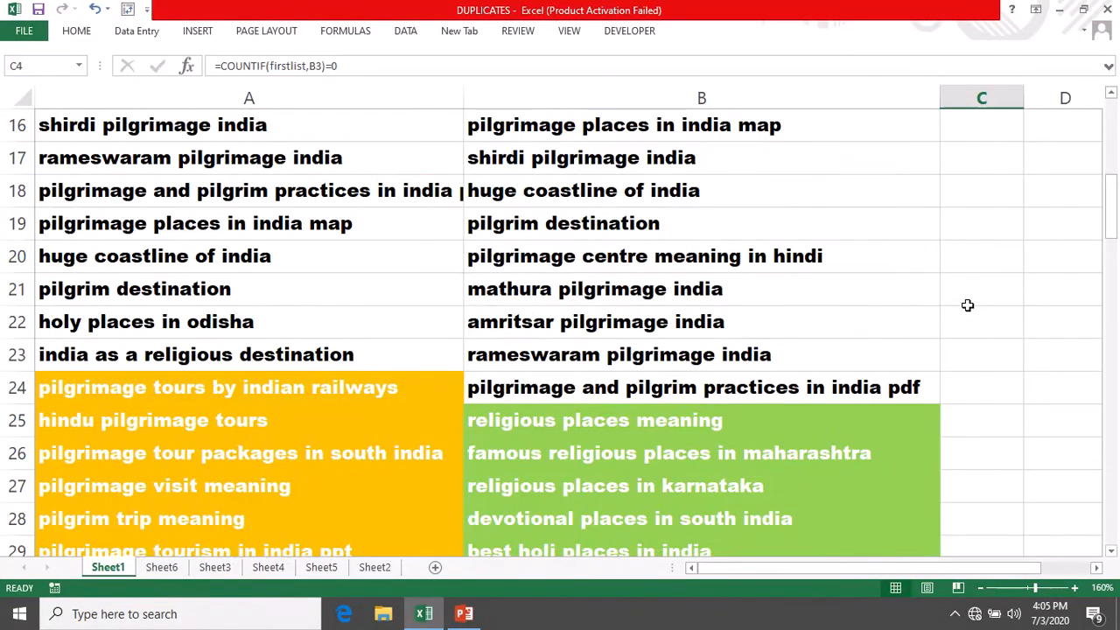
{"action": "left_click", "coordinate": [161, 567]}
{"action": "scroll", "coordinate": [788, 400], "scroll_direction": "up", "scroll_amount": 3}
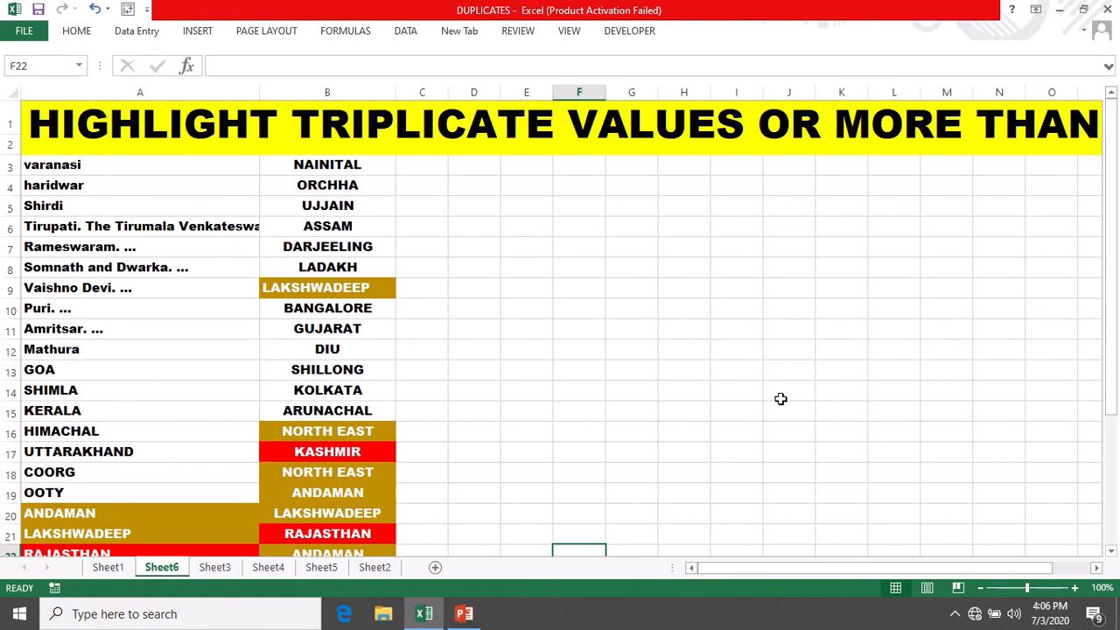
{"action": "left_click", "coordinate": [222, 569]}
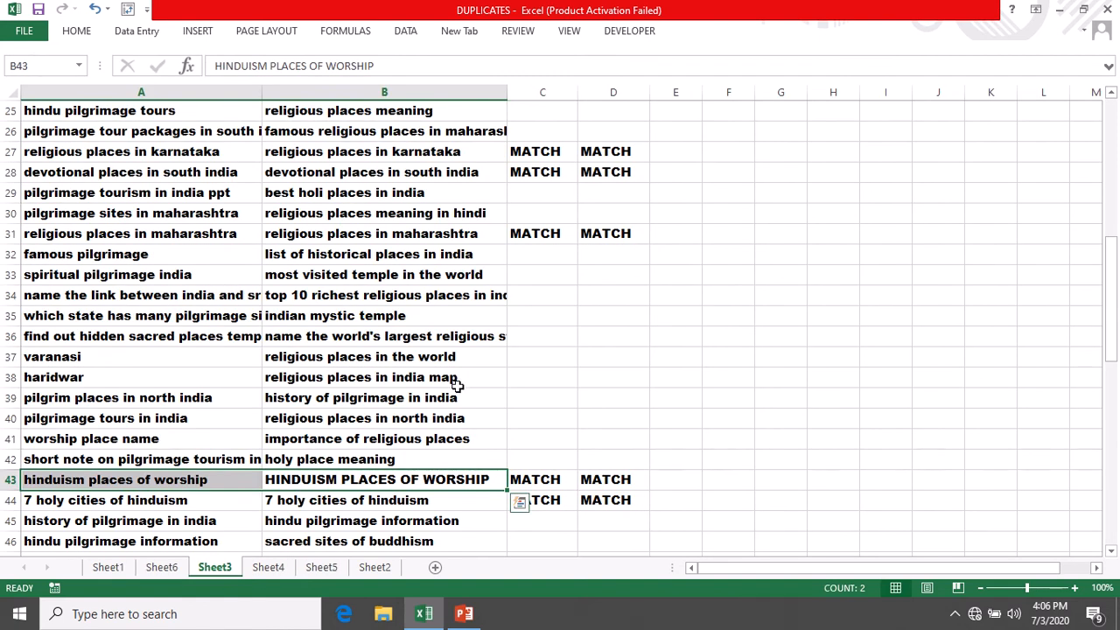
{"action": "scroll", "coordinate": [457, 386], "scroll_direction": "up", "scroll_amount": 8}
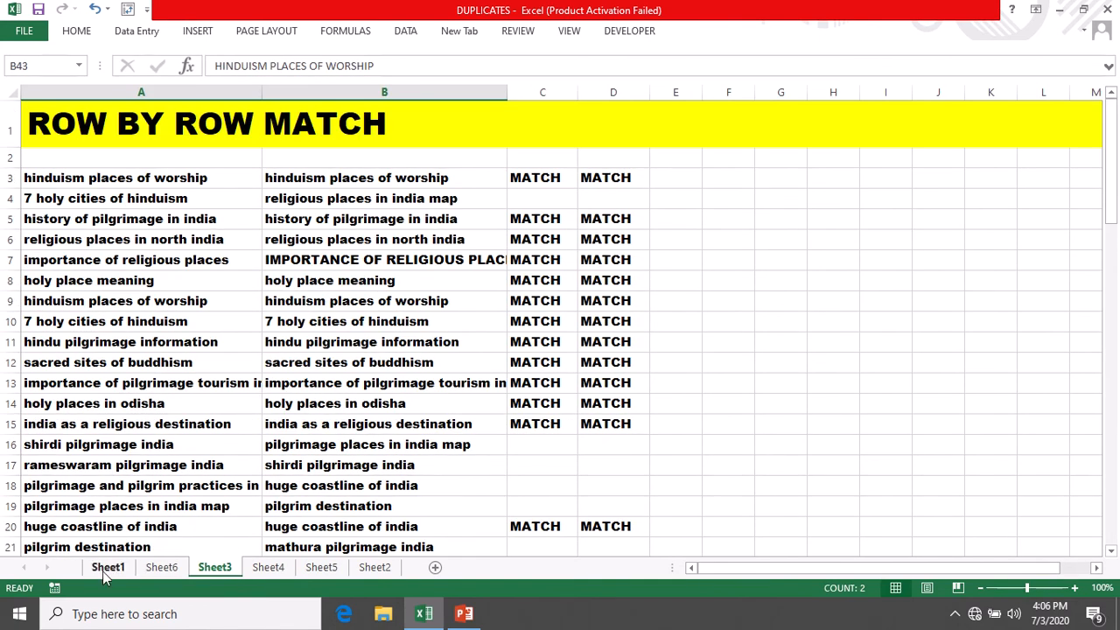
{"action": "left_click", "coordinate": [108, 567]}
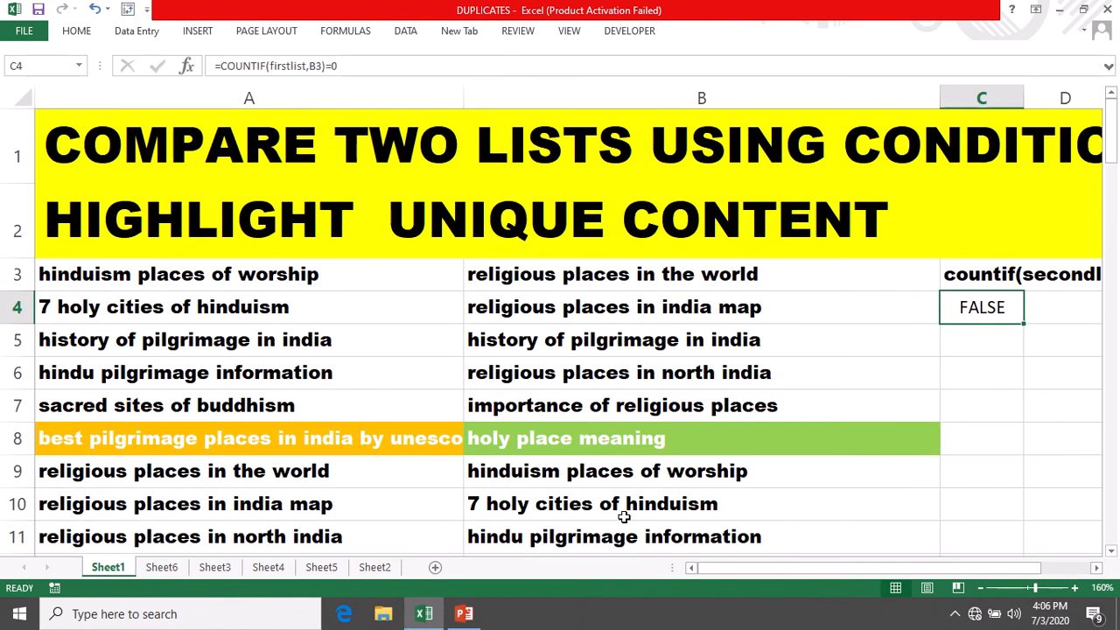